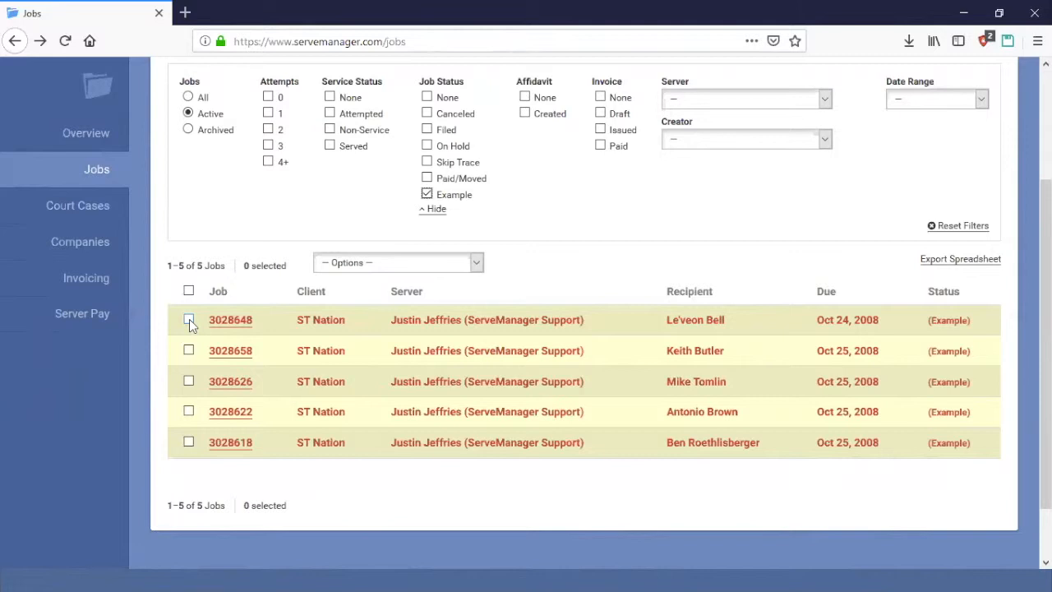
Select all five example jobs in the list and start recording one attempt for them together
{"action": "left_click", "coordinate": [189, 320]}
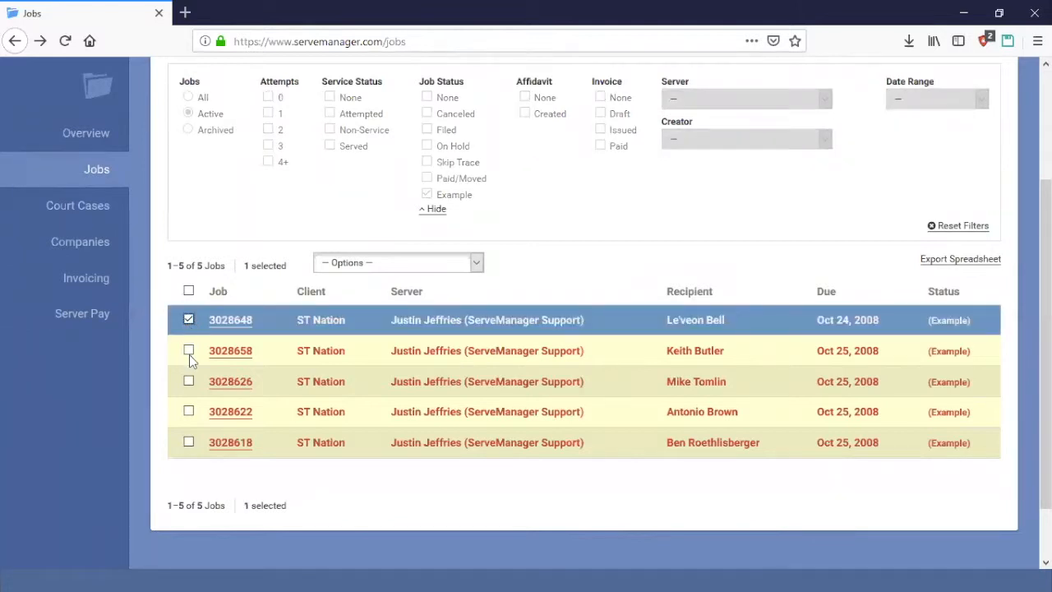
{"action": "left_click", "coordinate": [189, 351]}
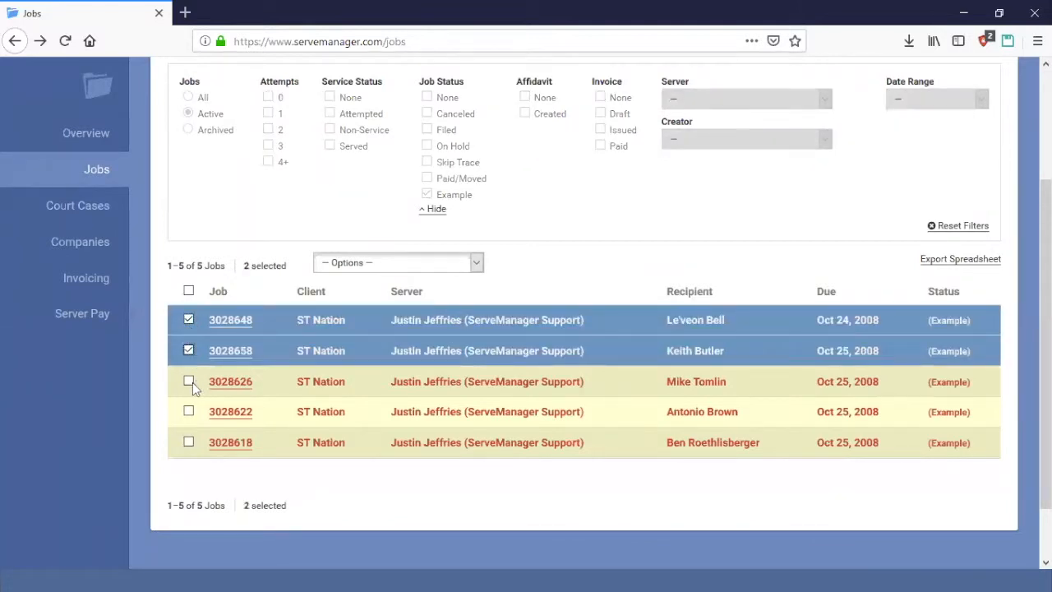
{"action": "left_click", "coordinate": [189, 380]}
{"action": "left_click", "coordinate": [189, 412]}
{"action": "left_click", "coordinate": [190, 442]}
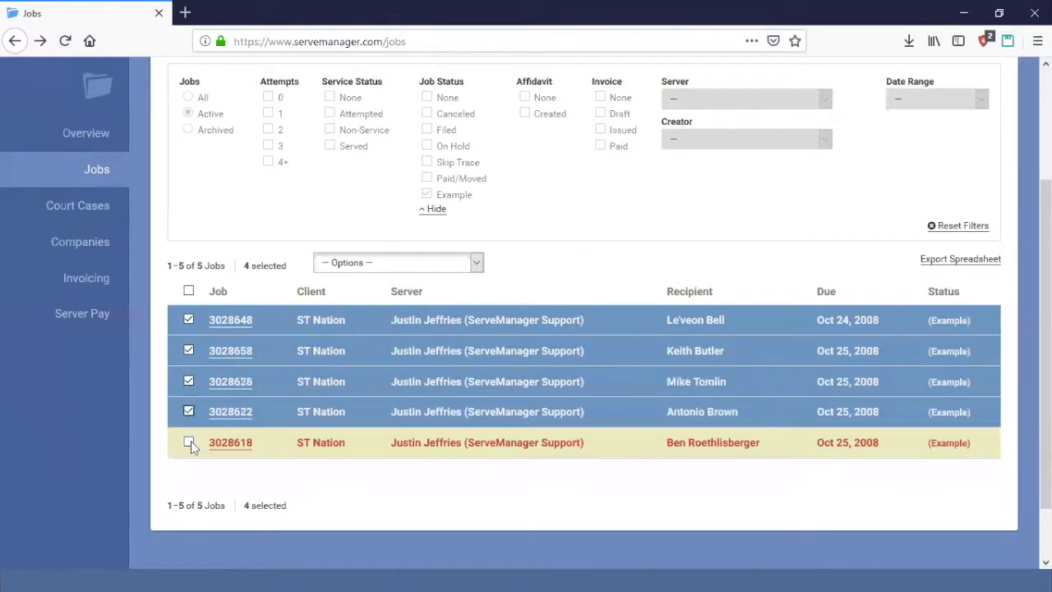
{"action": "left_click", "coordinate": [450, 263]}
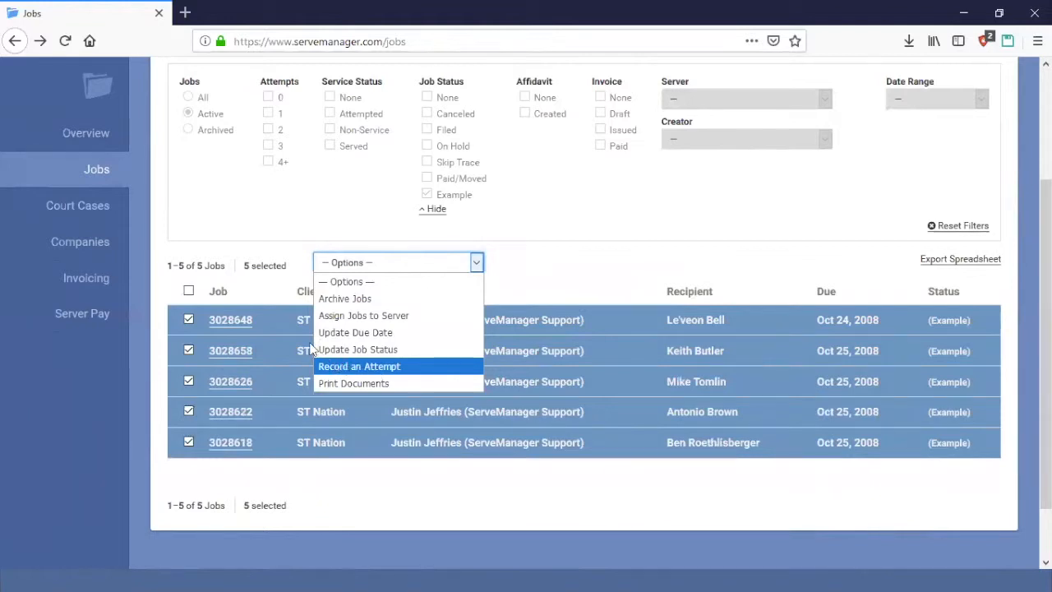
{"action": "left_click", "coordinate": [387, 367]}
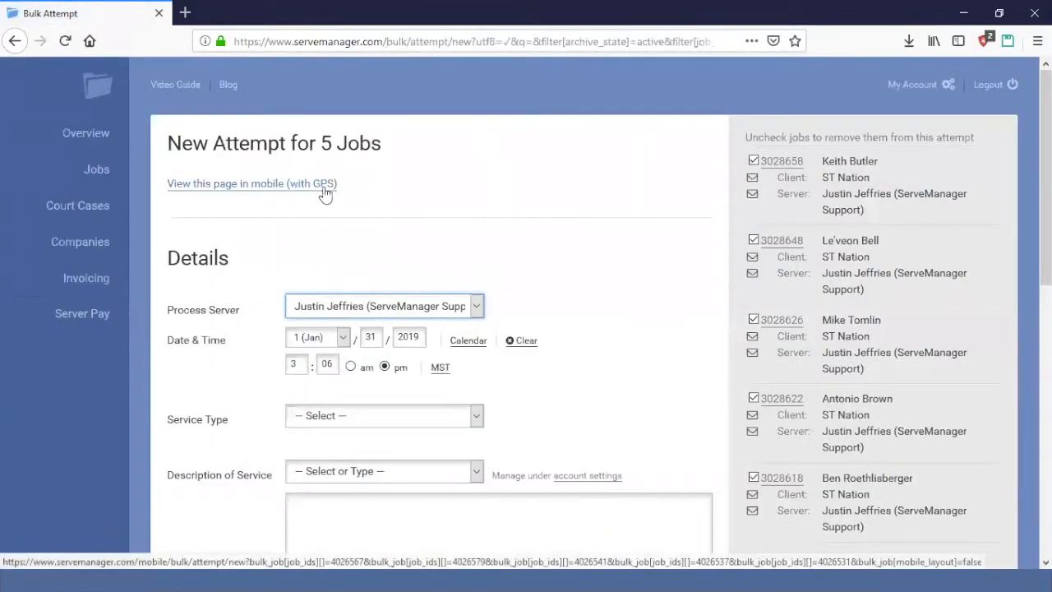
Examine the bulk attempt form's details and the list of jobs included in the attempt
{"action": "scroll", "coordinate": [630, 260], "scroll_direction": "down", "scroll_amount": 2}
{"action": "scroll", "coordinate": [630, 260], "scroll_direction": "up", "scroll_amount": 2}
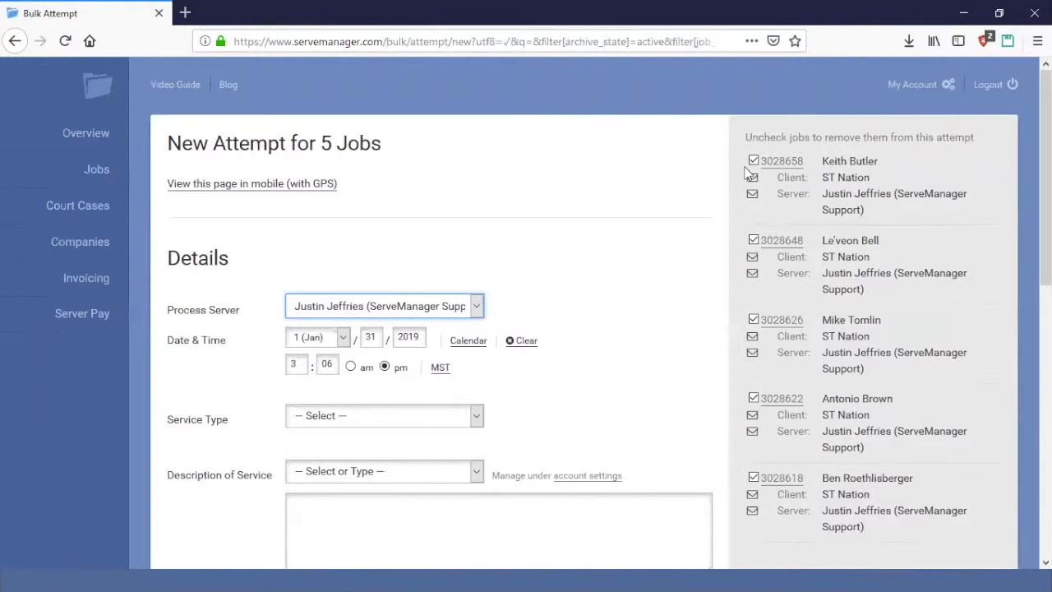
{"action": "scroll", "coordinate": [764, 189], "scroll_direction": "down", "scroll_amount": 2}
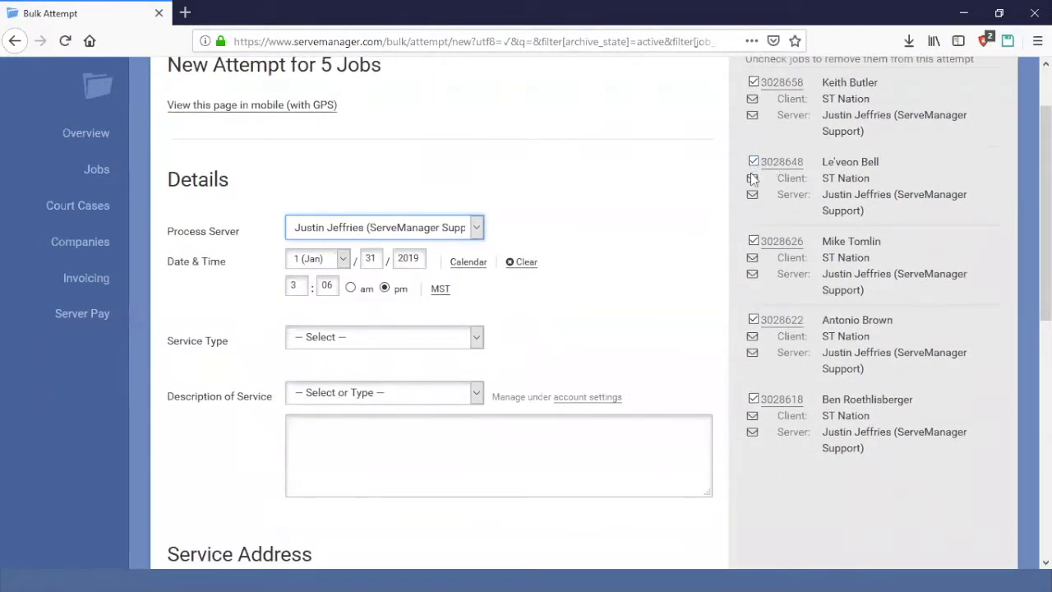
{"action": "scroll", "coordinate": [768, 230], "scroll_direction": "down", "scroll_amount": 2}
{"action": "scroll", "coordinate": [792, 320], "scroll_direction": "down", "scroll_amount": 2}
{"action": "scroll", "coordinate": [789, 351], "scroll_direction": "up", "scroll_amount": 6}
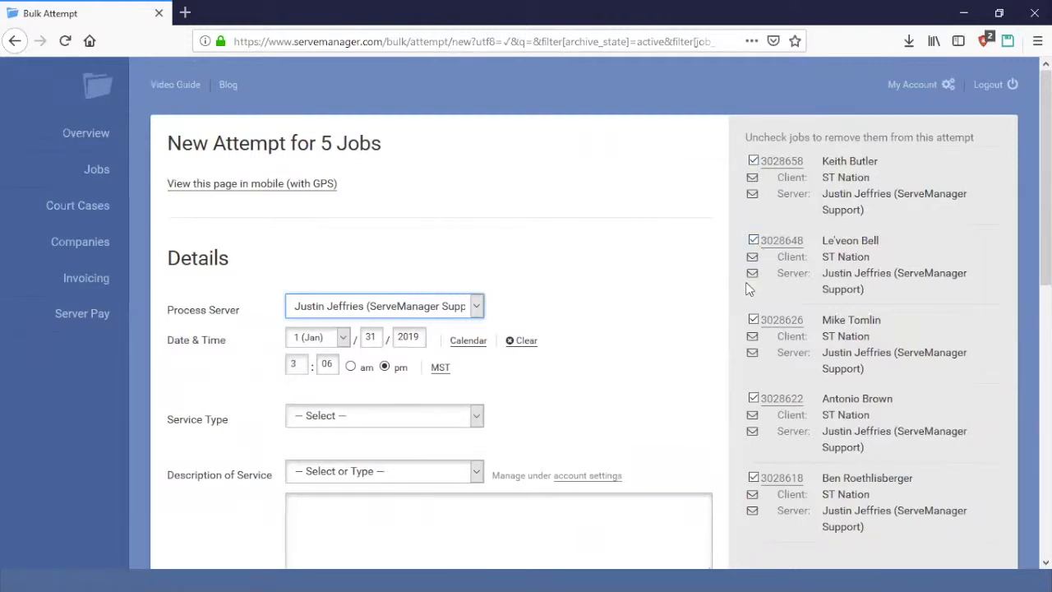
{"action": "left_click", "coordinate": [753, 400]}
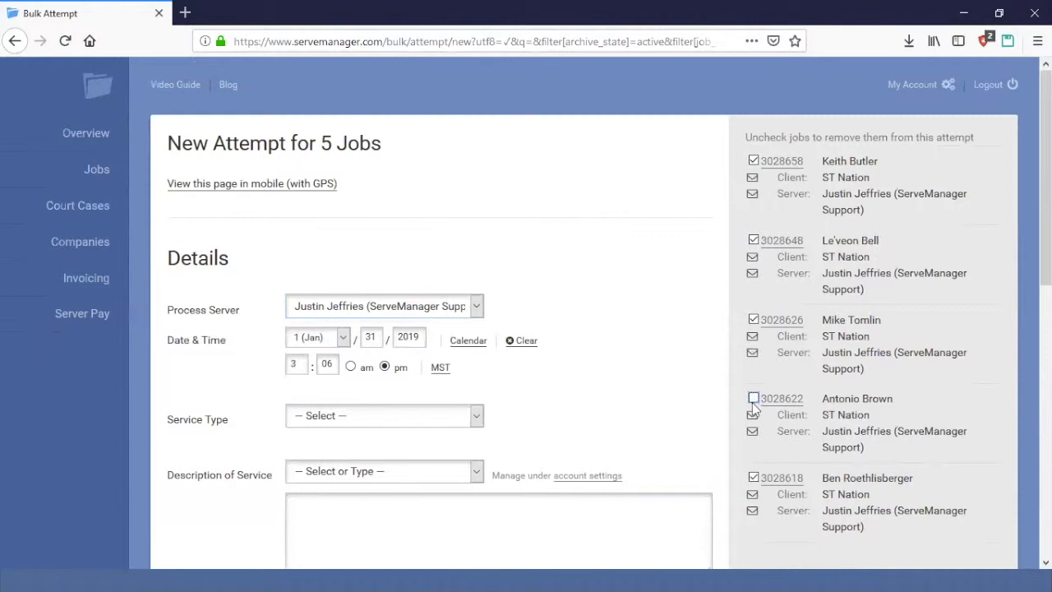
{"action": "left_click", "coordinate": [754, 399]}
{"action": "scroll", "coordinate": [406, 292], "scroll_direction": "down", "scroll_amount": 3}
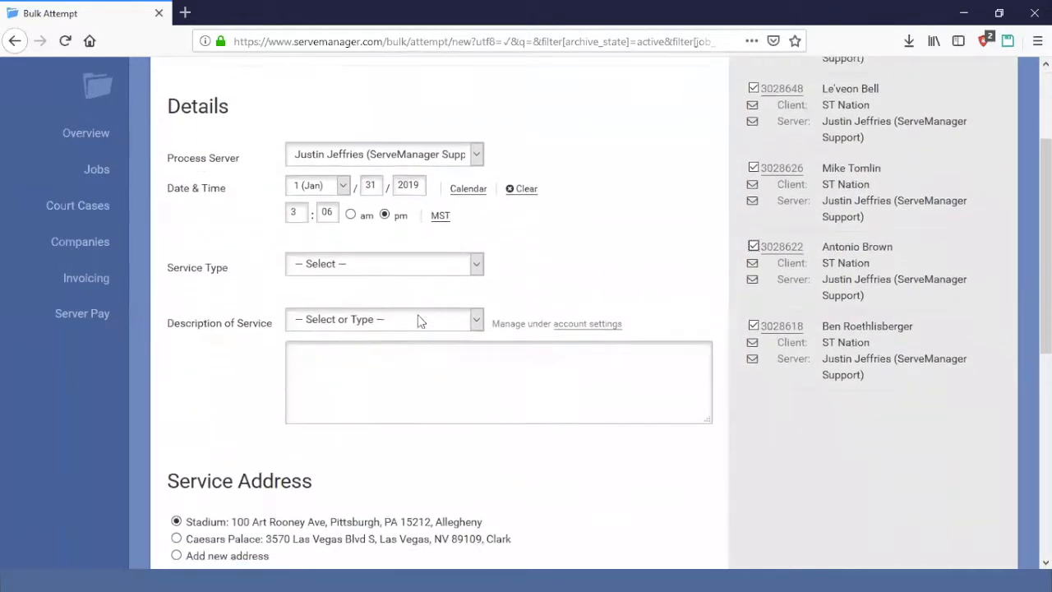
{"action": "scroll", "coordinate": [418, 321], "scroll_direction": "down", "scroll_amount": 3}
{"action": "scroll", "coordinate": [418, 321], "scroll_direction": "up", "scroll_amount": 4}
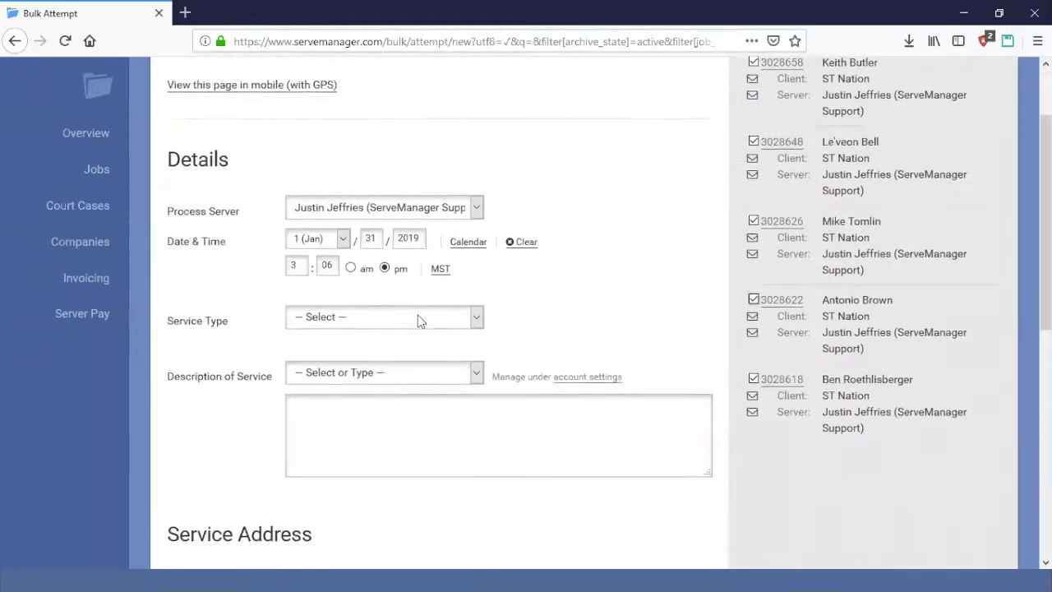
{"action": "scroll", "coordinate": [419, 319], "scroll_direction": "up", "scroll_amount": 3}
{"action": "scroll", "coordinate": [436, 333], "scroll_direction": "down", "scroll_amount": 2}
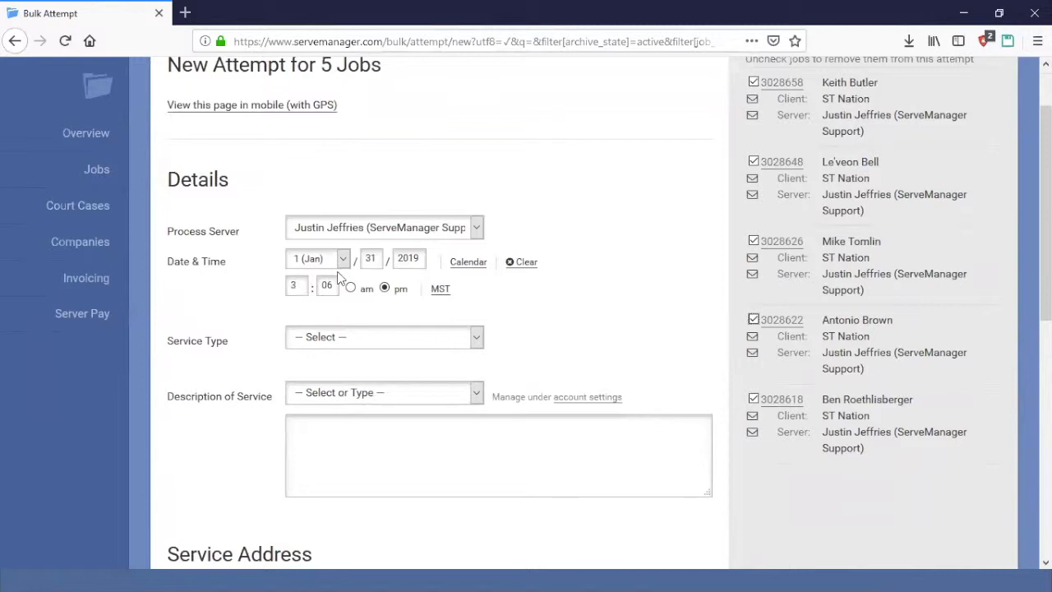
Set the service type to Personal/Individual and fill the description of service with the Standard Description template
{"action": "left_click", "coordinate": [345, 344]}
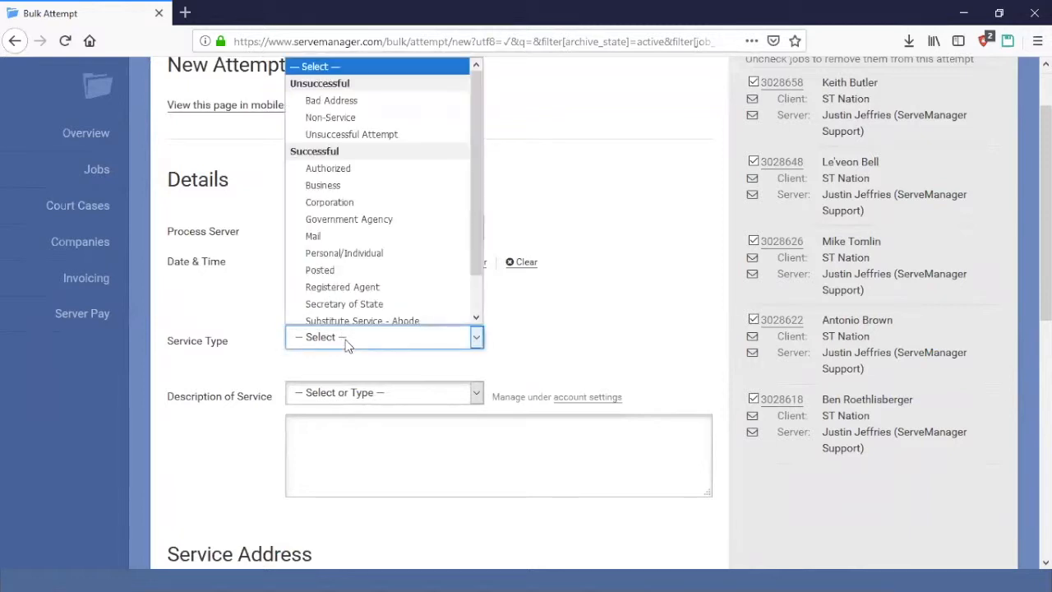
{"action": "left_click", "coordinate": [345, 249]}
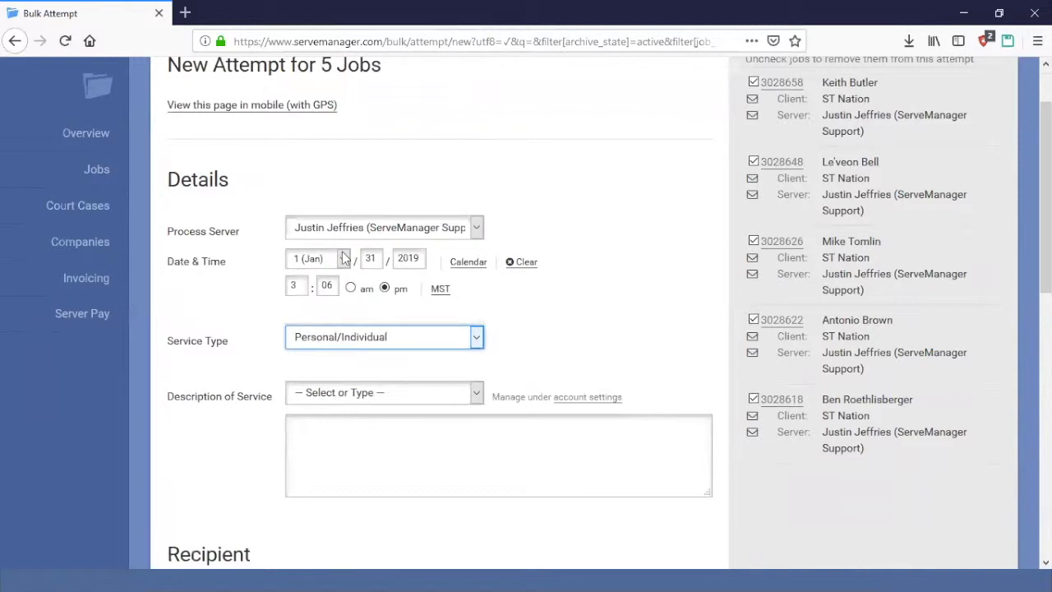
{"action": "left_click", "coordinate": [458, 394]}
{"action": "left_click", "coordinate": [454, 395]}
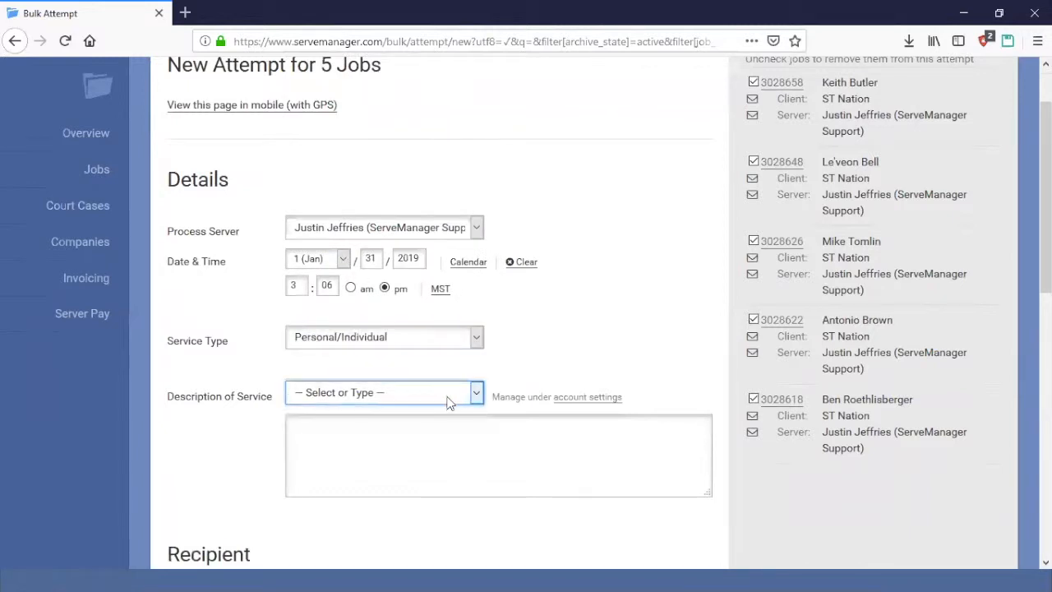
{"action": "scroll", "coordinate": [731, 460], "scroll_direction": "up", "scroll_amount": 2}
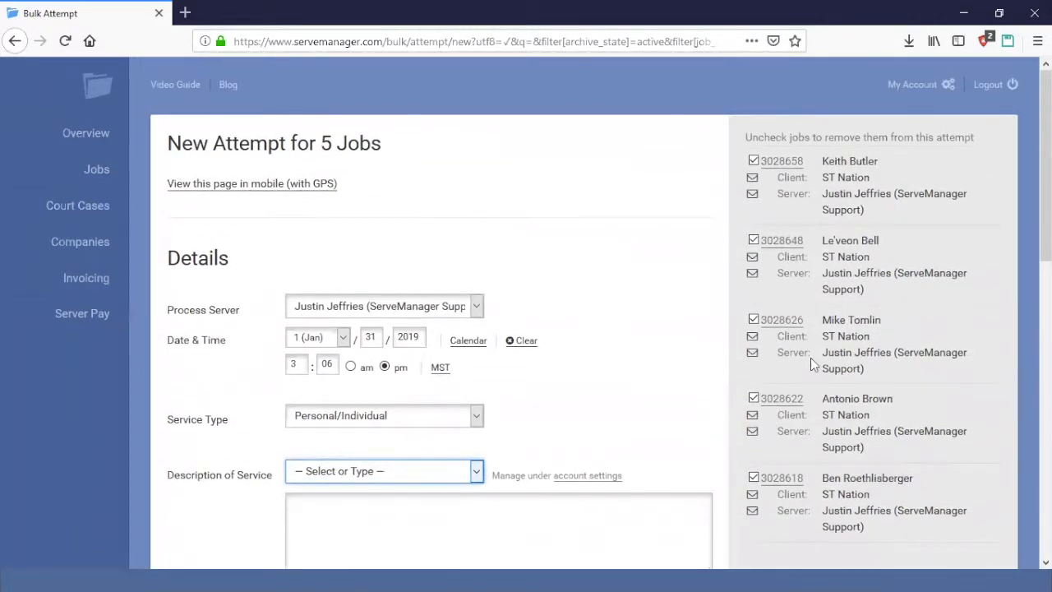
{"action": "left_click", "coordinate": [448, 474]}
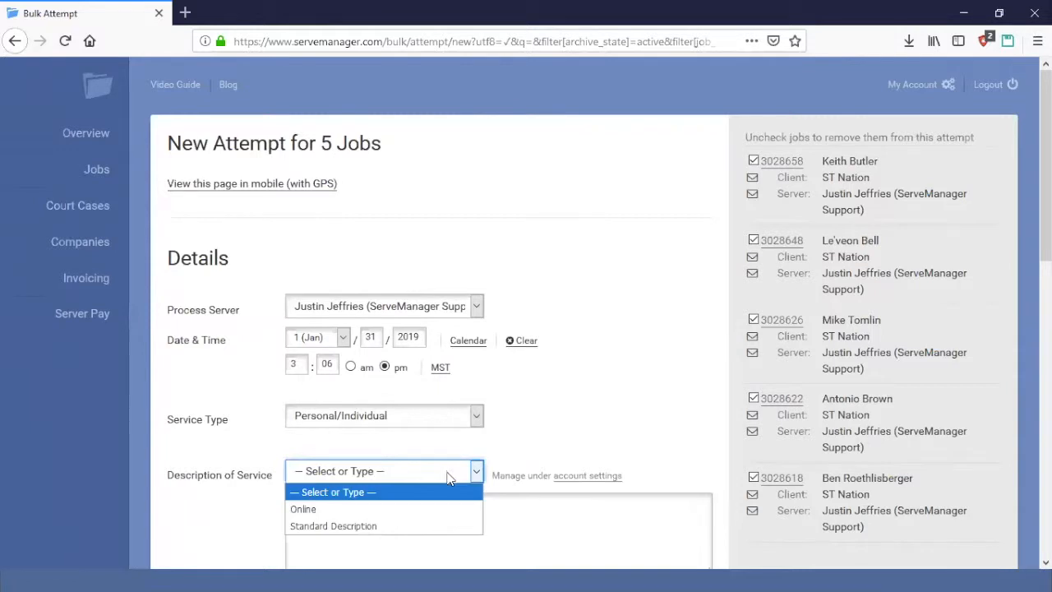
{"action": "left_click", "coordinate": [418, 527]}
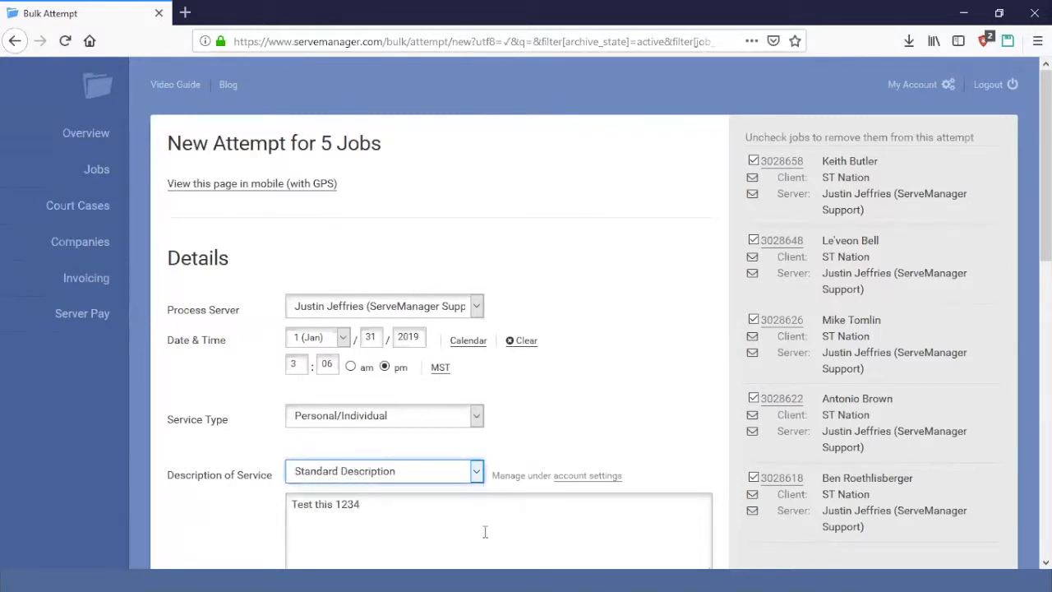
Turn on overwriting the recipient for all jobs and replace the prefilled recipient with the served person's full name
{"action": "scroll", "coordinate": [486, 533], "scroll_direction": "down", "scroll_amount": 4}
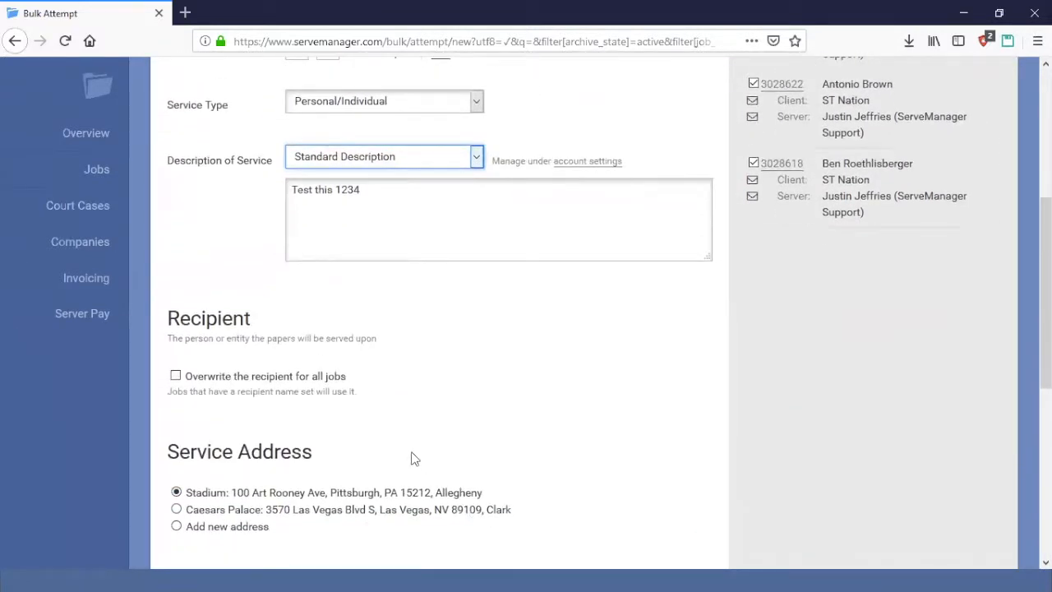
{"action": "scroll", "coordinate": [197, 320], "scroll_direction": "down", "scroll_amount": 2}
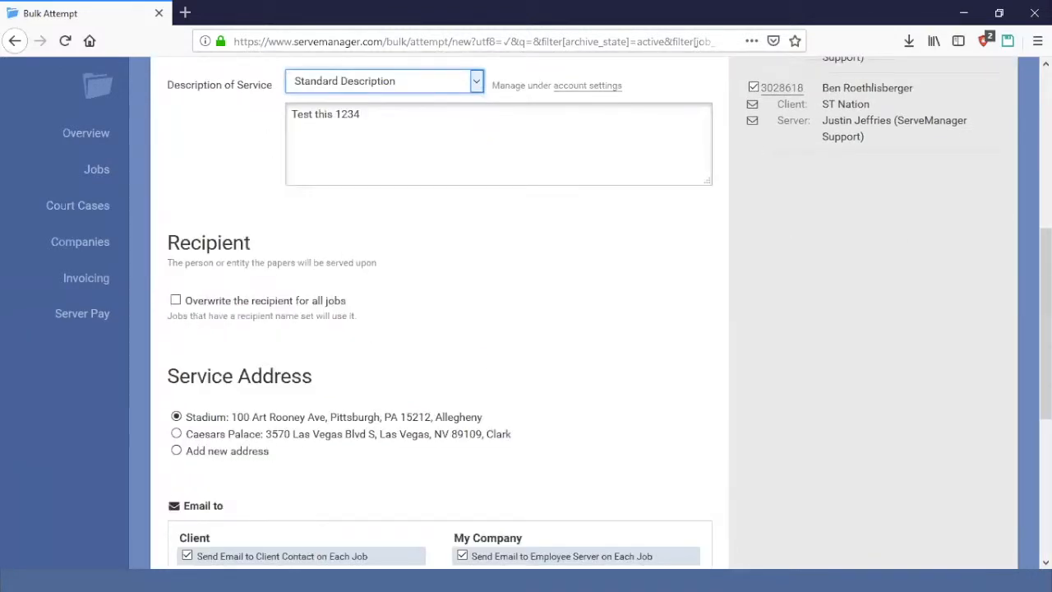
{"action": "scroll", "coordinate": [881, 197], "scroll_direction": "up", "scroll_amount": 4}
{"action": "scroll", "coordinate": [889, 222], "scroll_direction": "down", "scroll_amount": 3}
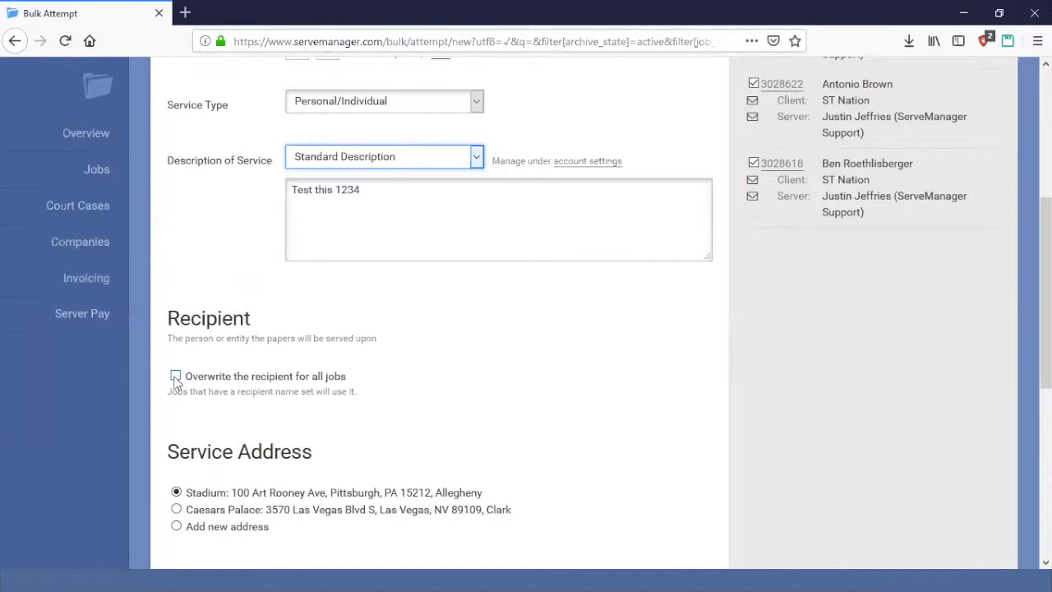
{"action": "left_click", "coordinate": [175, 377]}
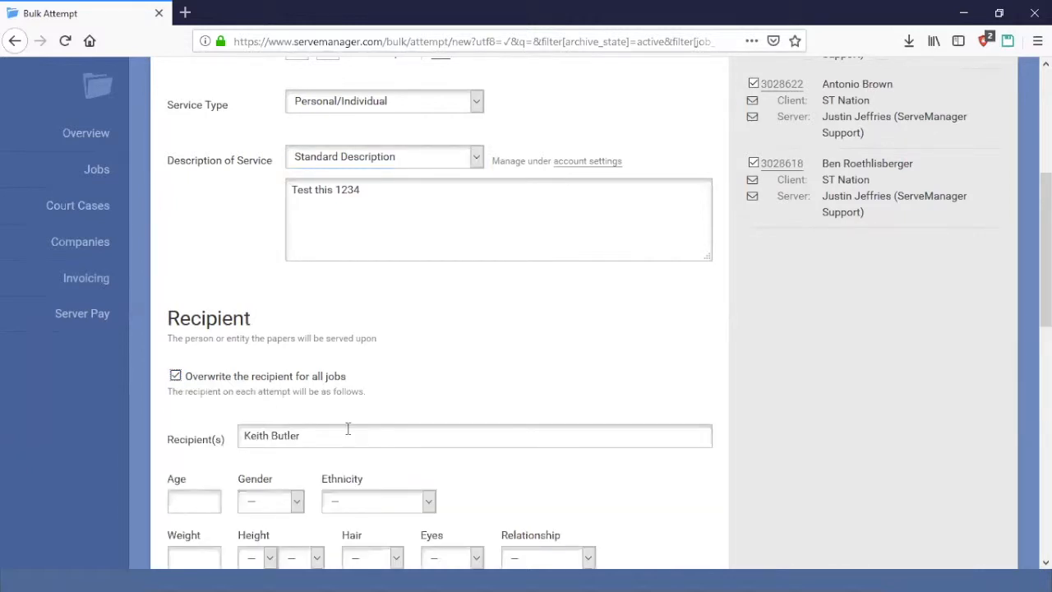
{"action": "scroll", "coordinate": [347, 428], "scroll_direction": "down", "scroll_amount": 3}
{"action": "scroll", "coordinate": [348, 429], "scroll_direction": "up", "scroll_amount": 2}
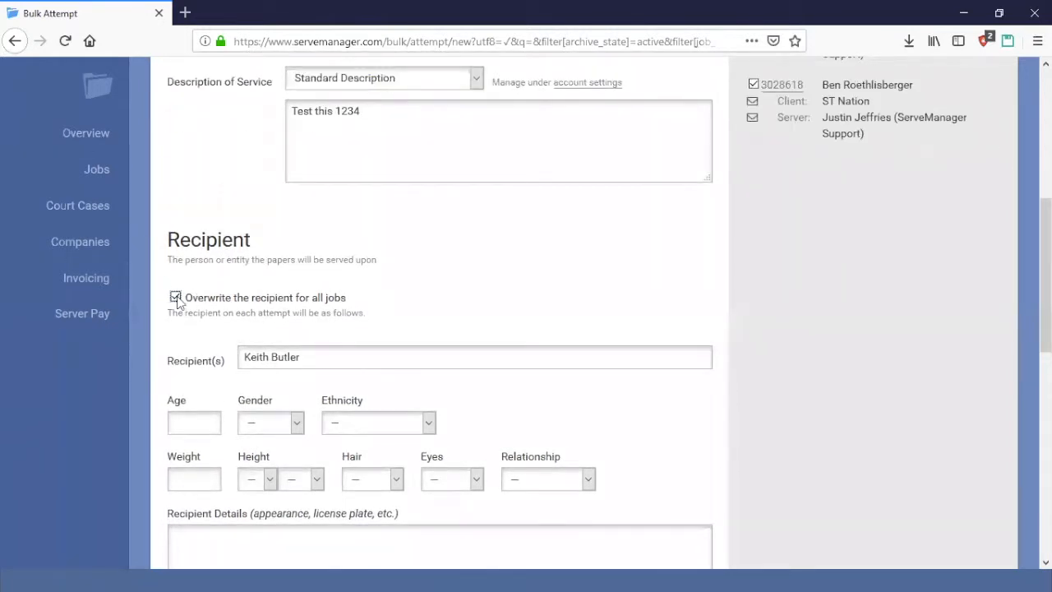
{"action": "left_click_drag", "start_coordinate": [312, 362], "coordinate": [176, 343]}
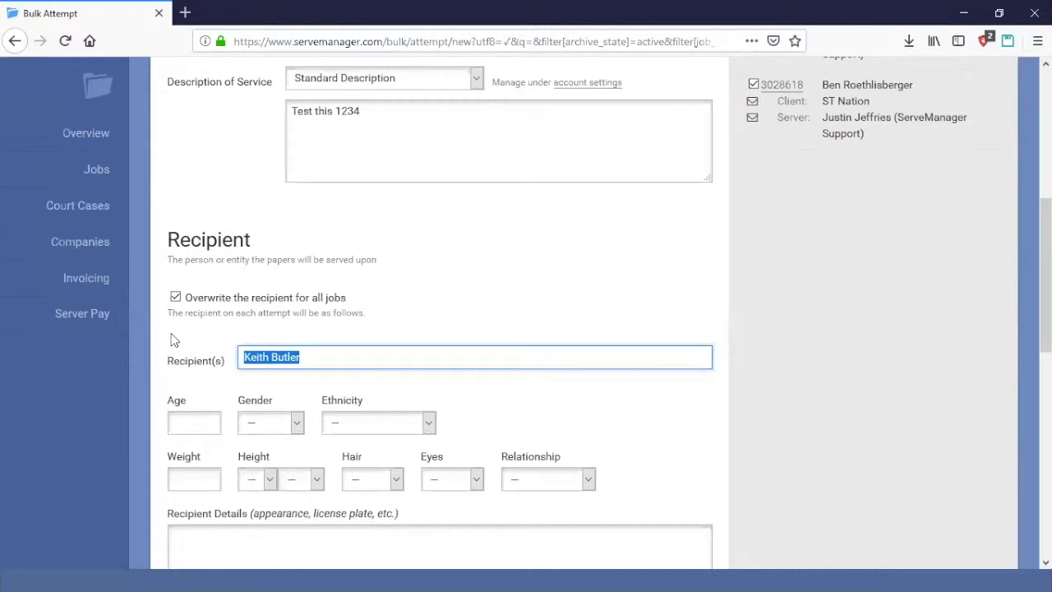
{"action": "type", "text": "Art"}
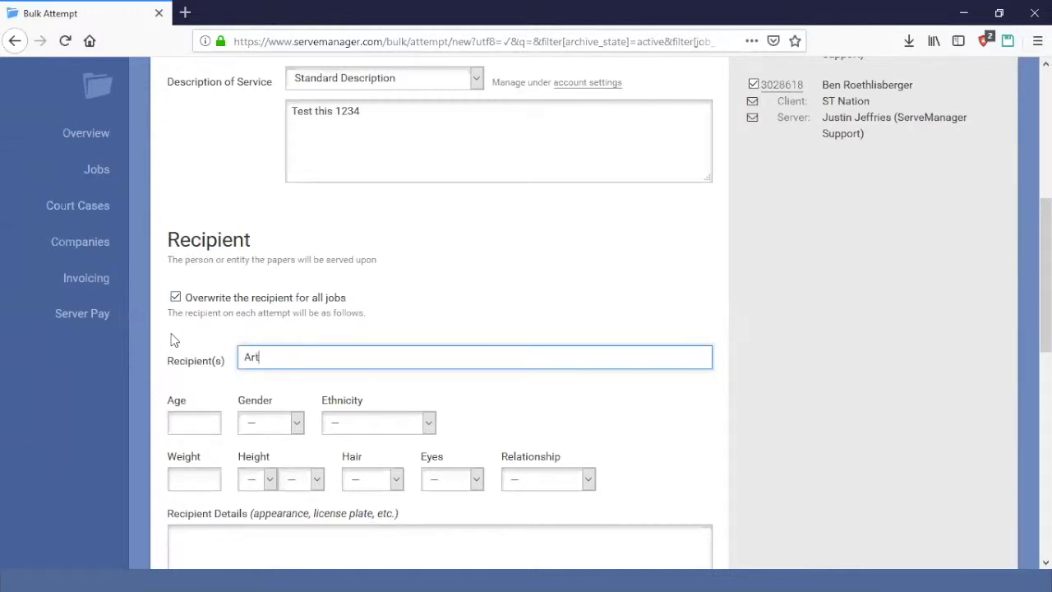
{"action": "type", "text": " Rooney Jr"}
Review the recipient details, service address and email notification options, showing the full list of company employees
{"action": "scroll", "coordinate": [432, 359], "scroll_direction": "down", "scroll_amount": 1}
{"action": "scroll", "coordinate": [432, 359], "scroll_direction": "down", "scroll_amount": 3}
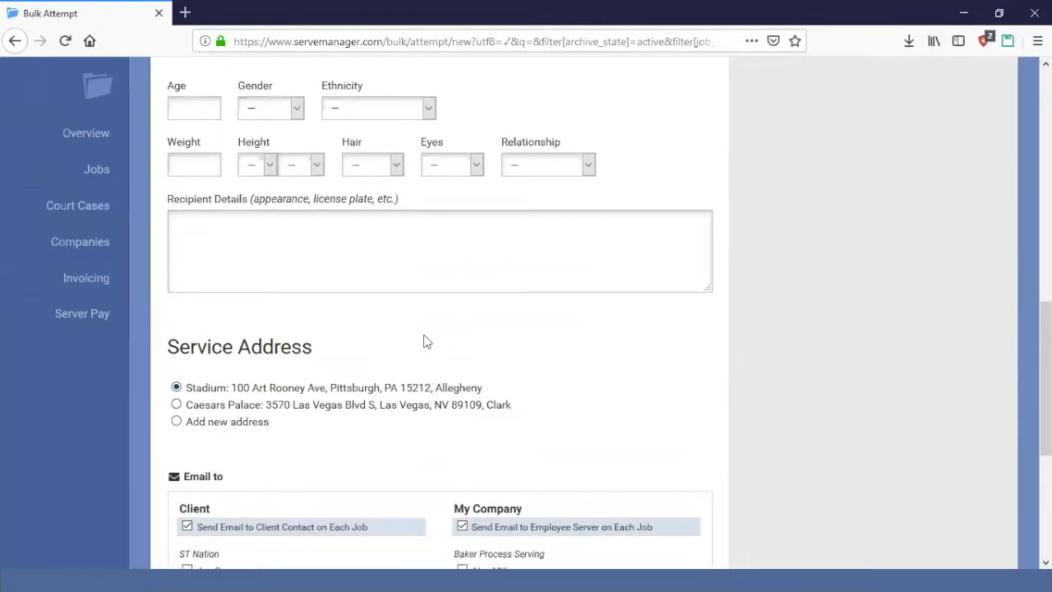
{"action": "scroll", "coordinate": [415, 333], "scroll_direction": "down", "scroll_amount": 2}
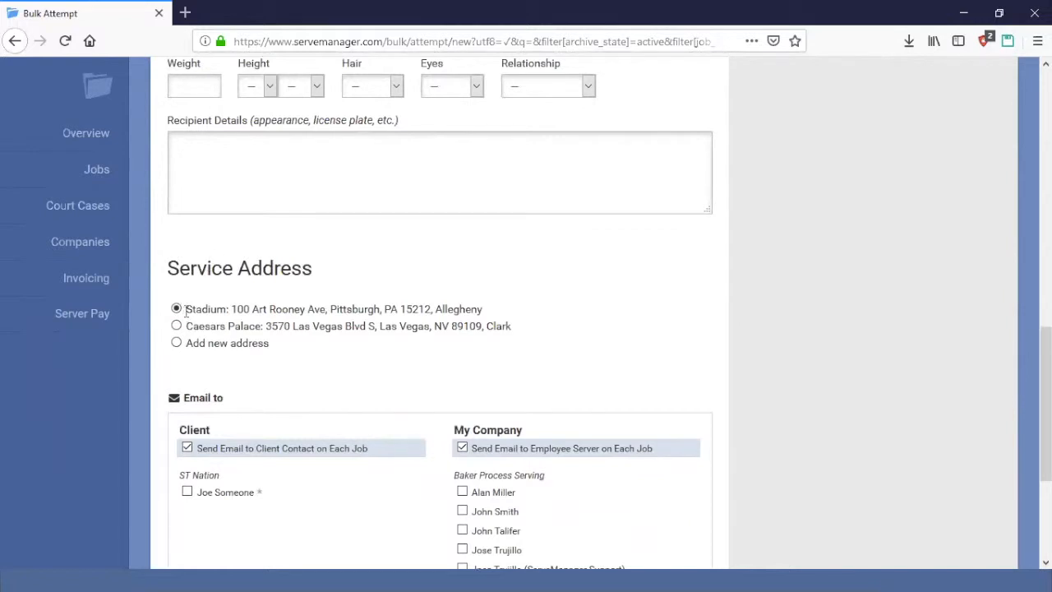
{"action": "scroll", "coordinate": [188, 313], "scroll_direction": "down", "scroll_amount": 3}
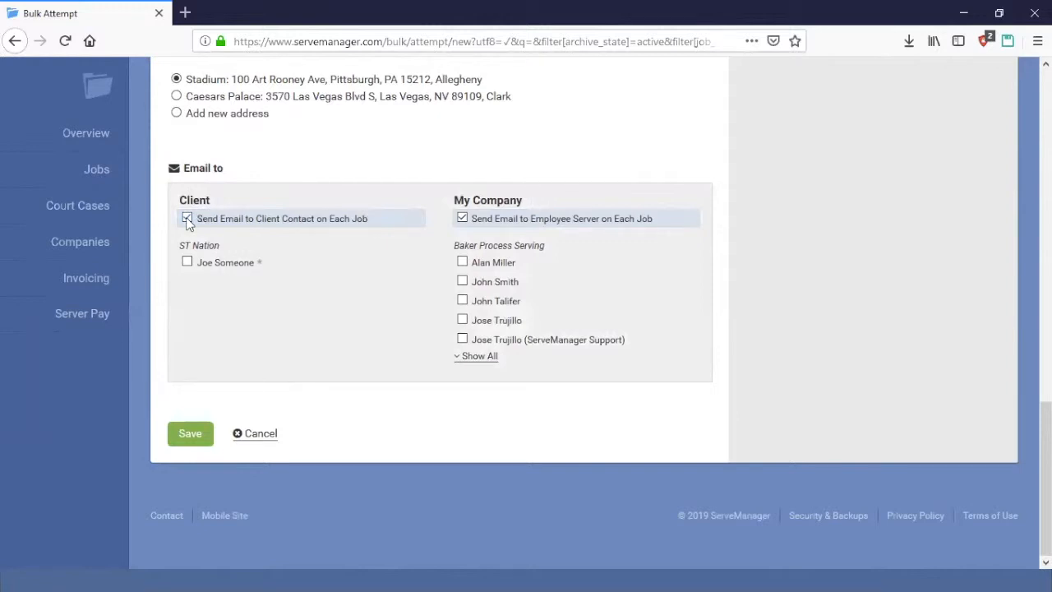
{"action": "left_click", "coordinate": [462, 218]}
{"action": "left_click", "coordinate": [463, 219]}
{"action": "left_click", "coordinate": [480, 356]}
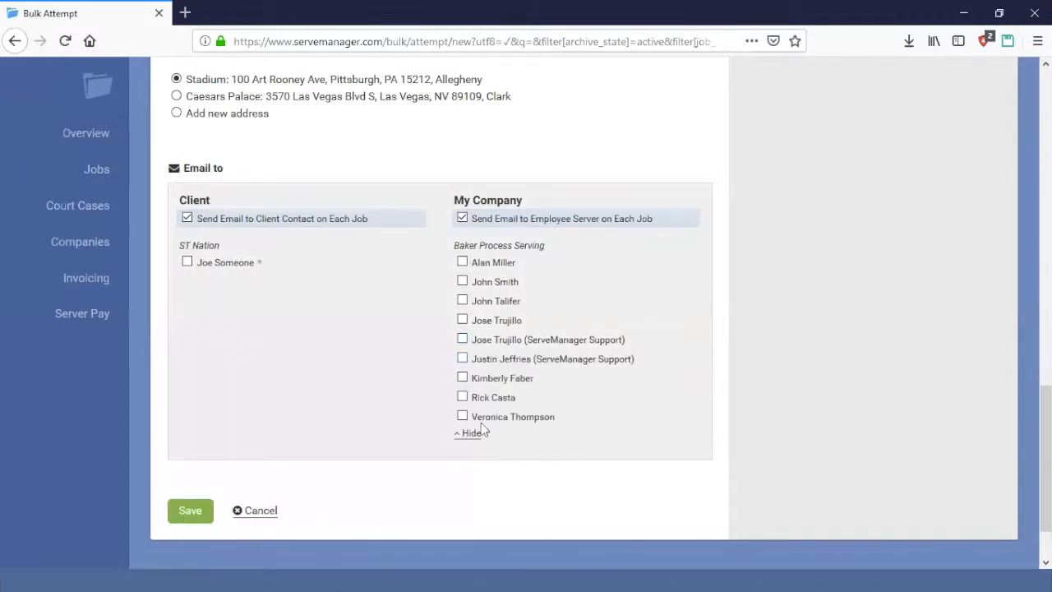
{"action": "left_click", "coordinate": [188, 218]}
{"action": "scroll", "coordinate": [462, 366], "scroll_direction": "up", "scroll_amount": 4}
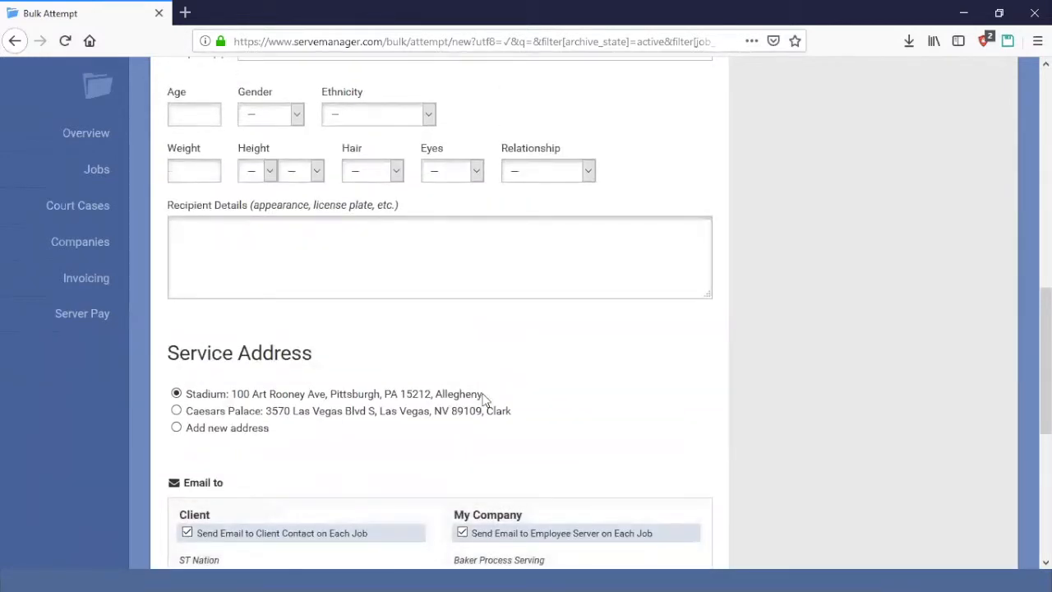
{"action": "scroll", "coordinate": [655, 441], "scroll_direction": "up", "scroll_amount": 1}
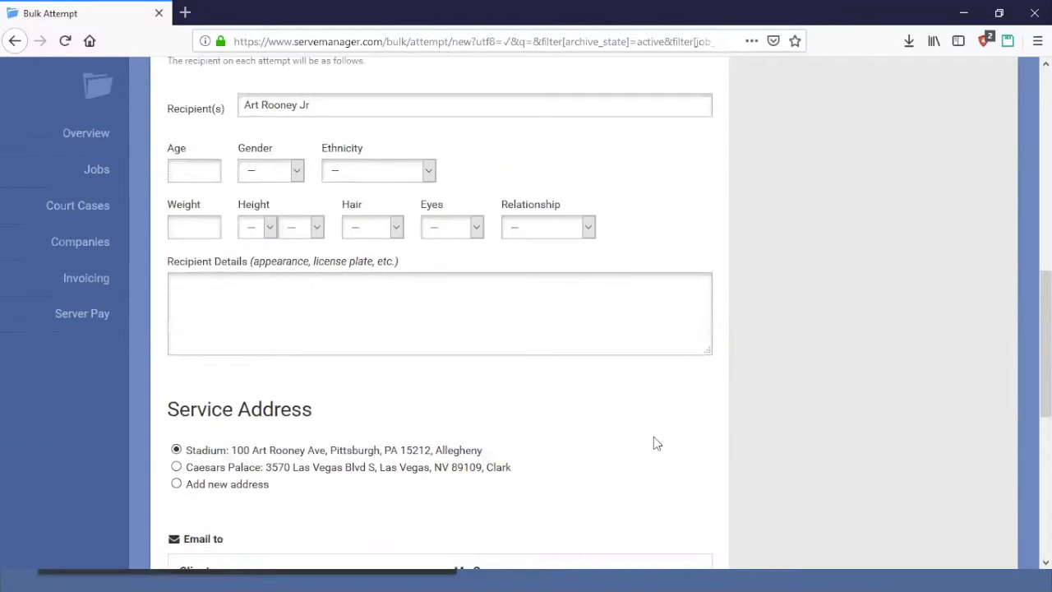
{"action": "scroll", "coordinate": [271, 409], "scroll_direction": "down", "scroll_amount": 6}
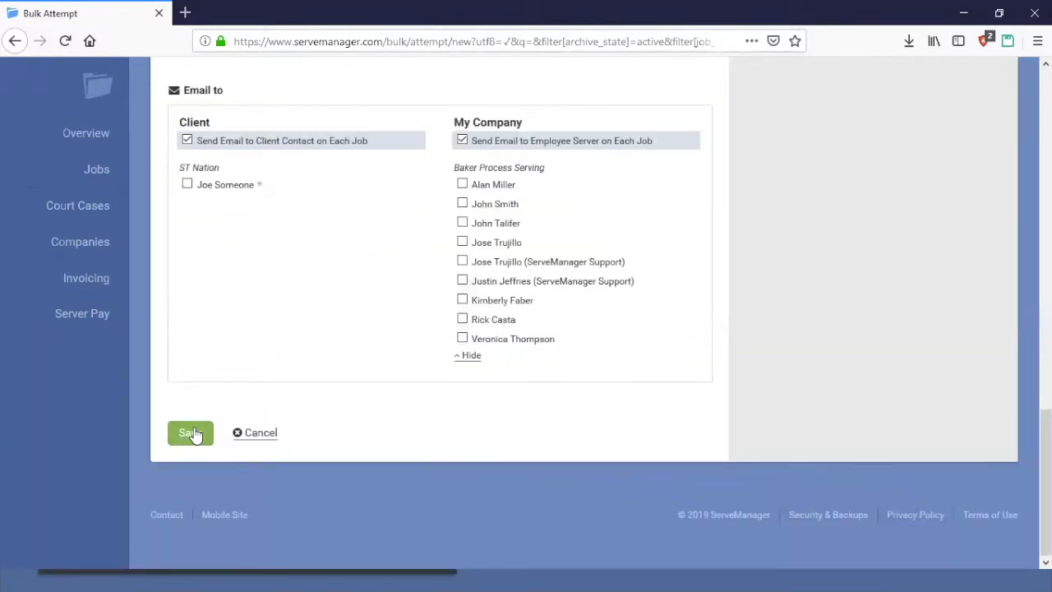
Save the bulk attempt with the email to the client contact on each job enabled
{"action": "left_click", "coordinate": [188, 140]}
{"action": "left_click", "coordinate": [187, 140]}
{"action": "left_click", "coordinate": [197, 441]}
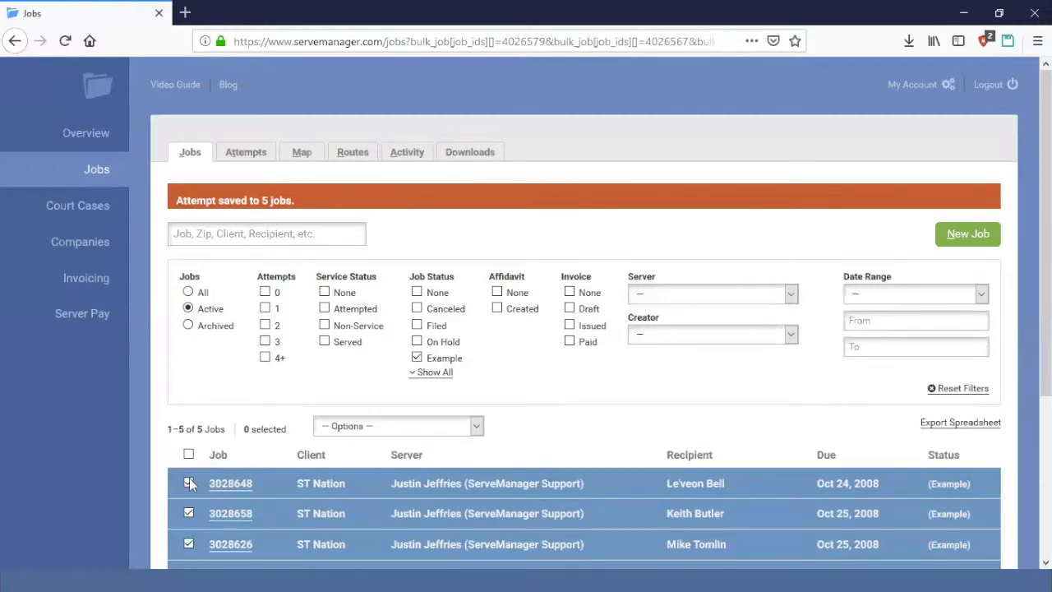
Clear the selection of all five jobs in the jobs list
{"action": "scroll", "coordinate": [188, 483], "scroll_direction": "down", "scroll_amount": 3}
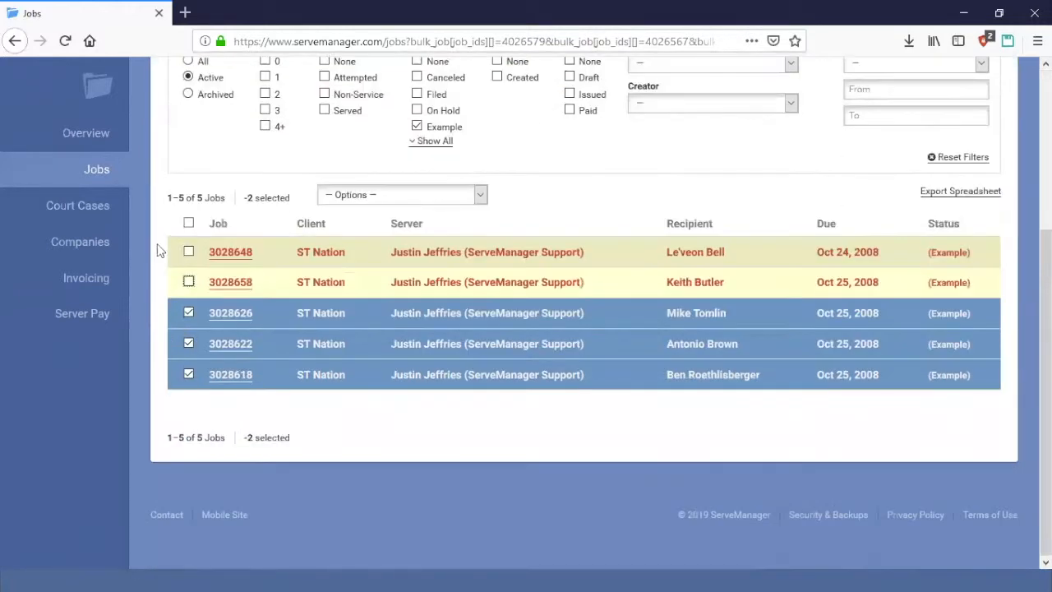
{"action": "left_click", "coordinate": [188, 223]}
{"action": "left_click", "coordinate": [188, 223]}
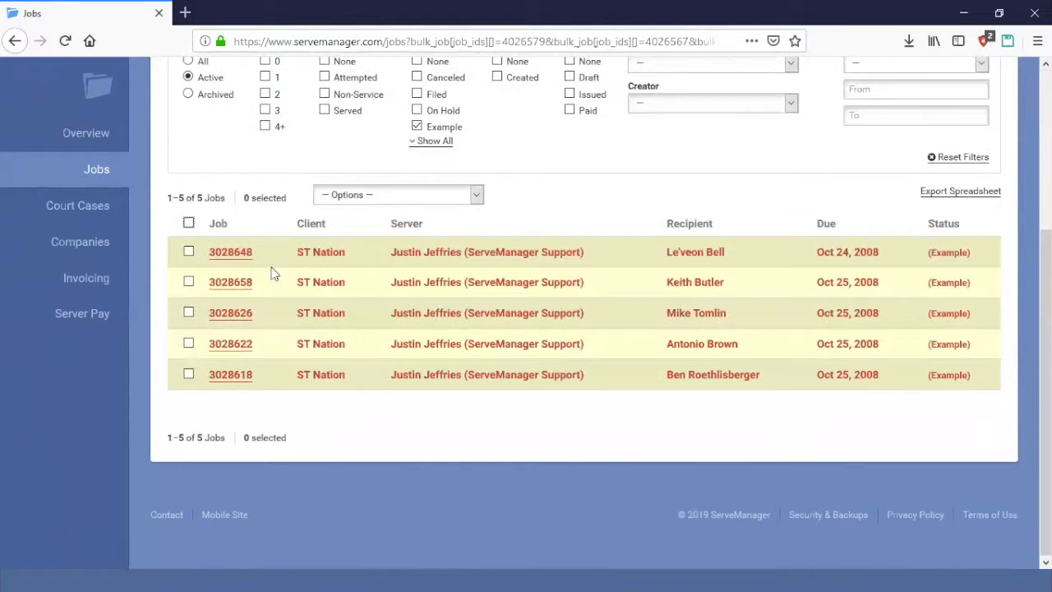
Open the first job in the list and check the service attempt and activity recorded on it
{"action": "left_click", "coordinate": [233, 253]}
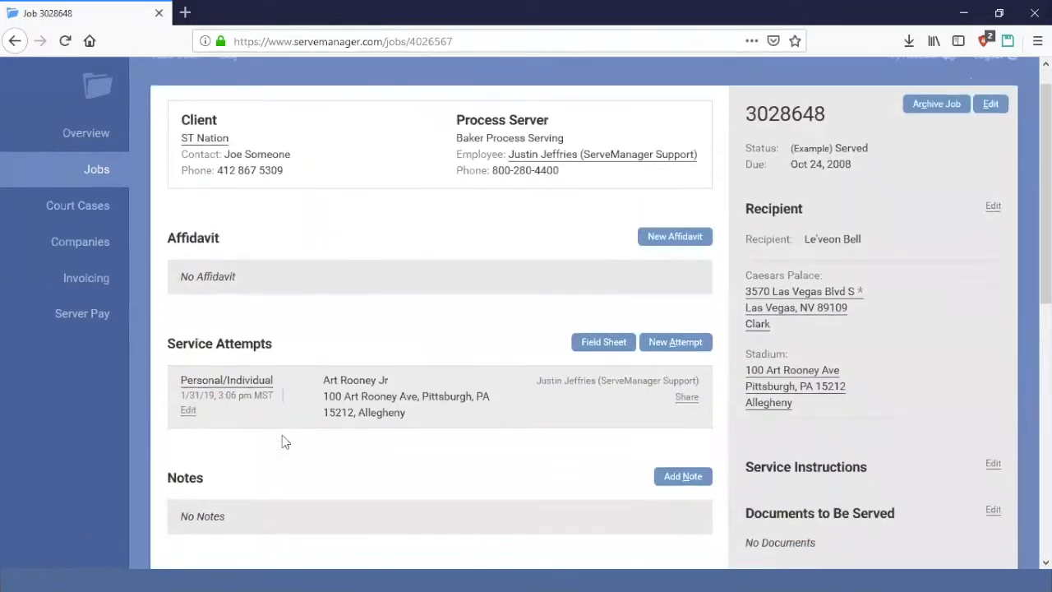
{"action": "scroll", "coordinate": [282, 435], "scroll_direction": "down", "scroll_amount": 2}
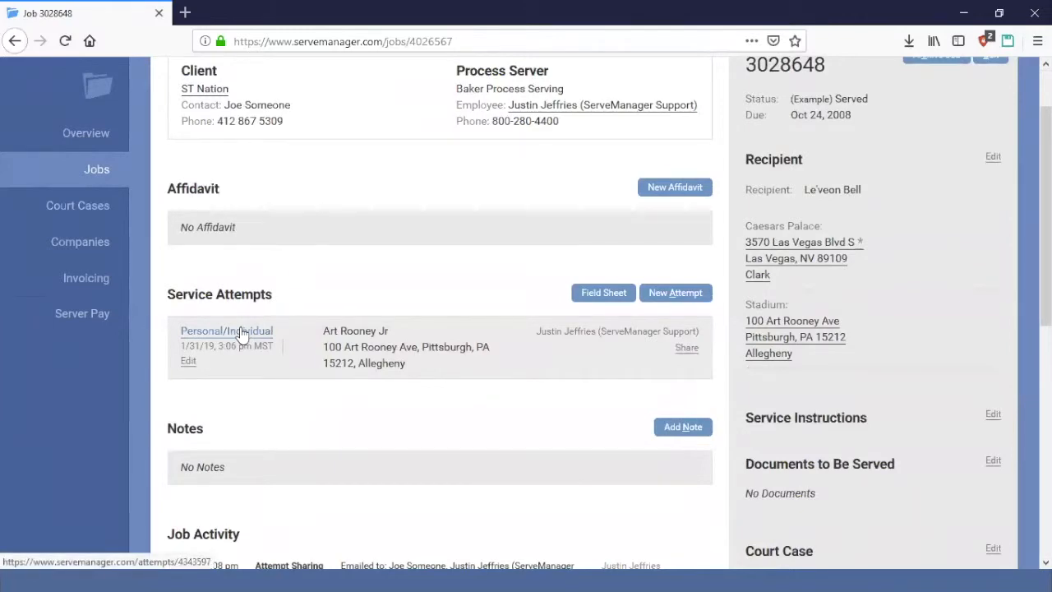
{"action": "scroll", "coordinate": [246, 341], "scroll_direction": "down", "scroll_amount": 2}
{"action": "scroll", "coordinate": [252, 353], "scroll_direction": "up", "scroll_amount": 2}
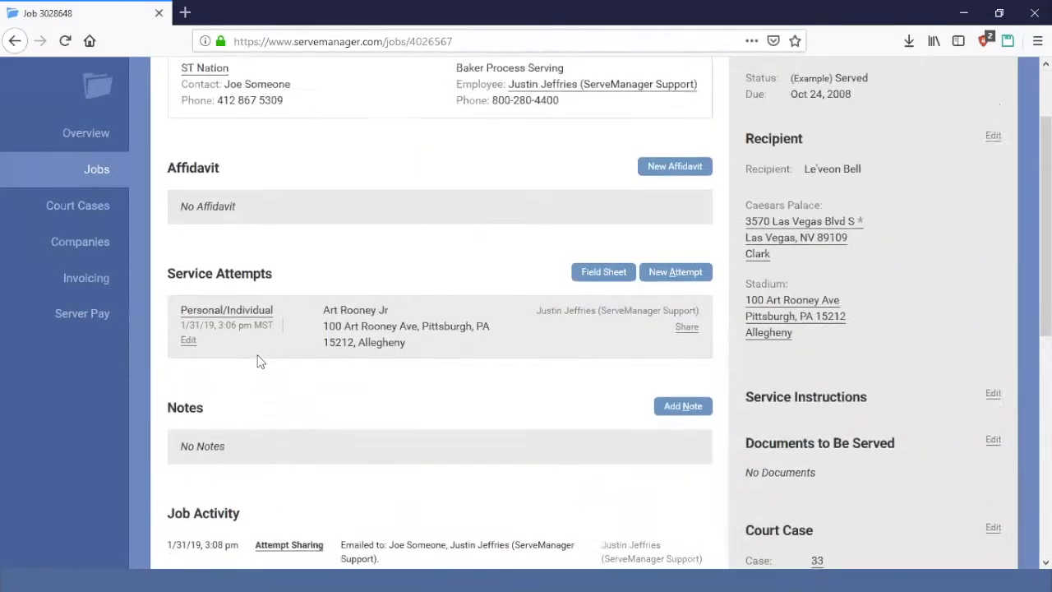
{"action": "scroll", "coordinate": [257, 362], "scroll_direction": "up", "scroll_amount": 3}
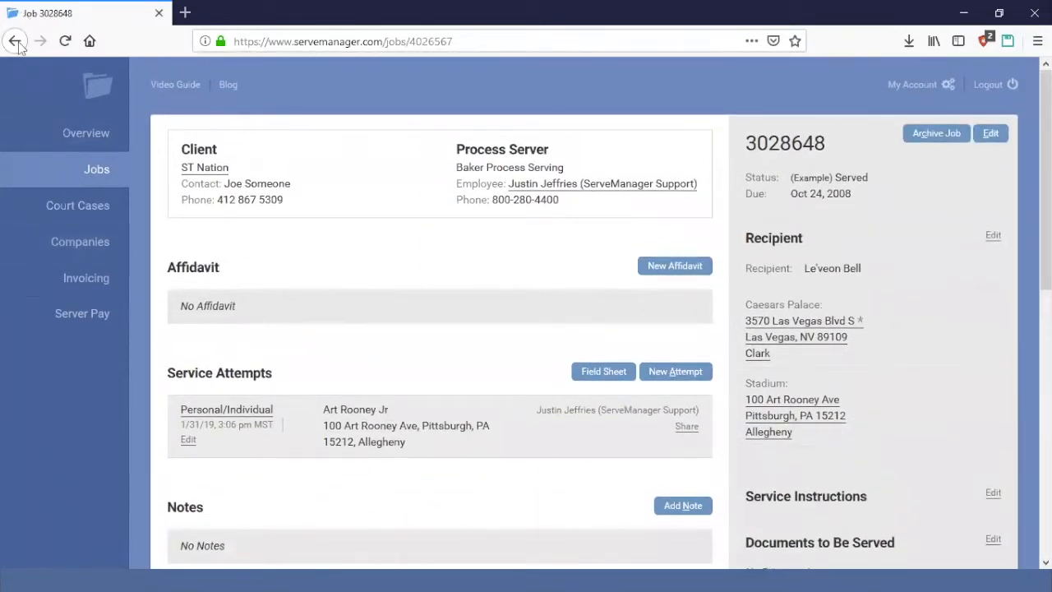
Return to the jobs list, start a new service attempt from the second job, and extend it to all jobs at the same address
{"action": "left_click", "coordinate": [15, 41]}
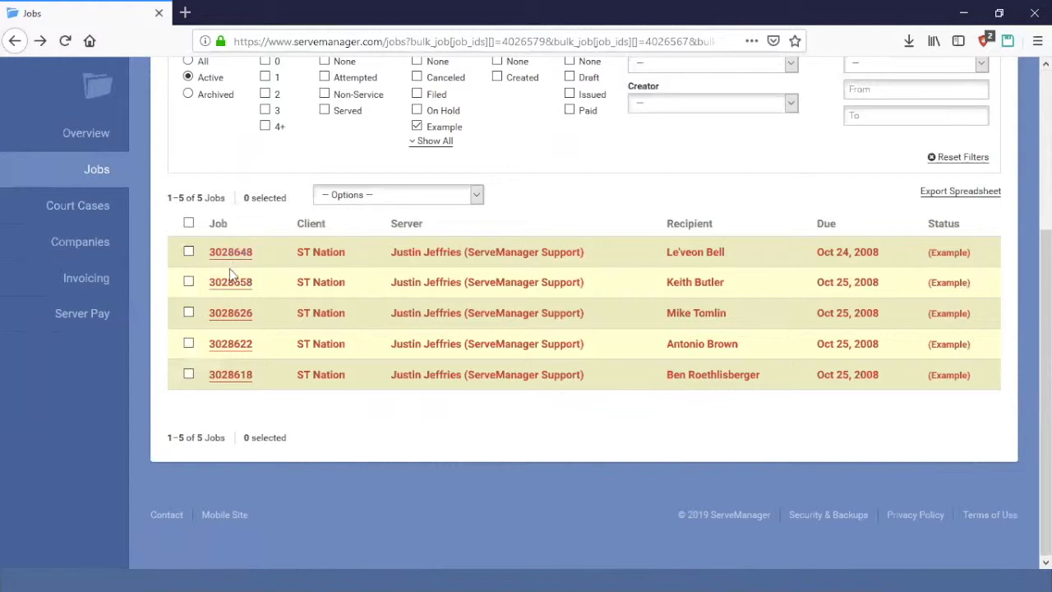
{"action": "left_click", "coordinate": [222, 288]}
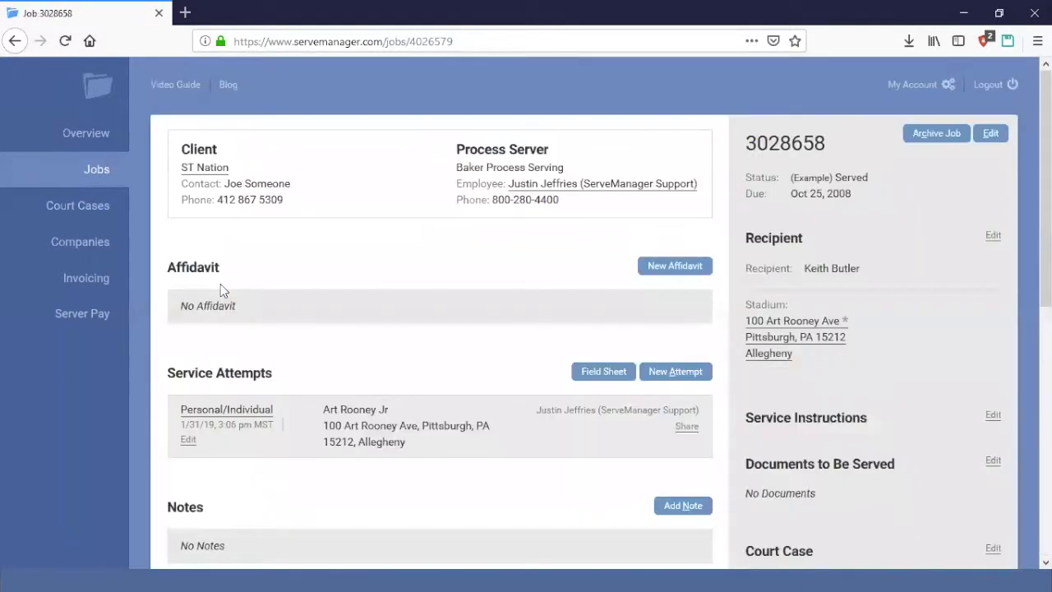
{"action": "left_click", "coordinate": [691, 379]}
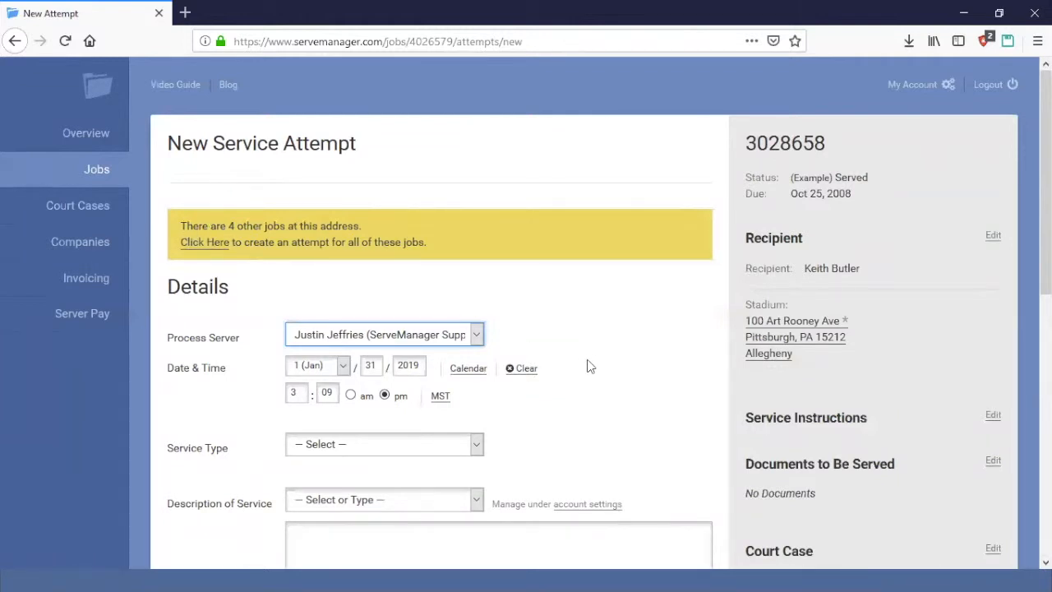
{"action": "scroll", "coordinate": [454, 250], "scroll_direction": "down", "scroll_amount": 2}
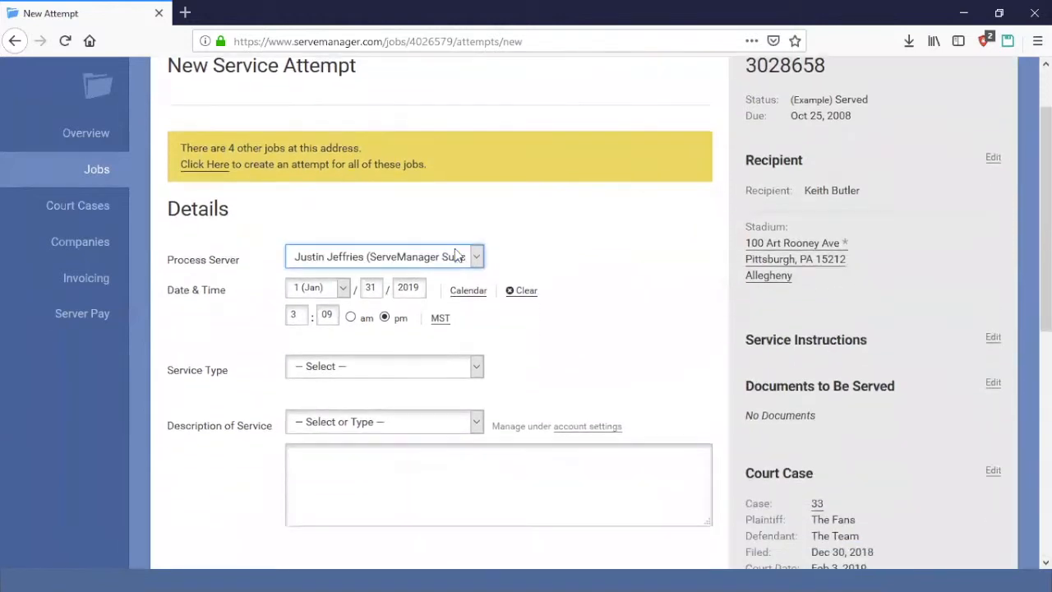
{"action": "left_click", "coordinate": [205, 164]}
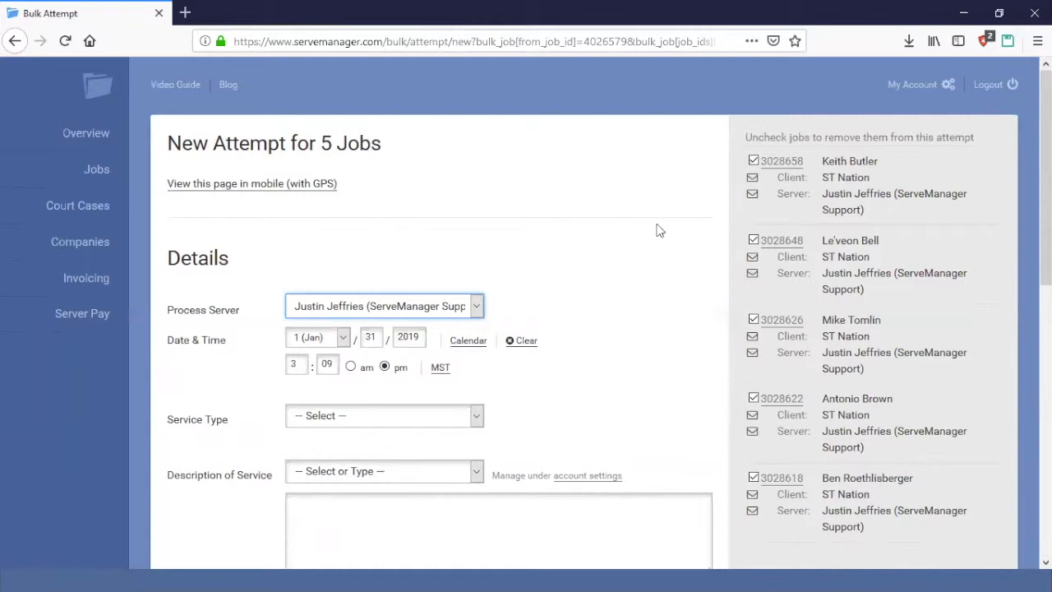
Review the bulk attempt form and the selectable list of jobs included in it, keeping all five jobs selected
{"action": "scroll", "coordinate": [641, 184], "scroll_direction": "down", "scroll_amount": 3}
{"action": "scroll", "coordinate": [644, 197], "scroll_direction": "up", "scroll_amount": 2}
{"action": "scroll", "coordinate": [650, 206], "scroll_direction": "down", "scroll_amount": 1}
{"action": "scroll", "coordinate": [650, 206], "scroll_direction": "up", "scroll_amount": 2}
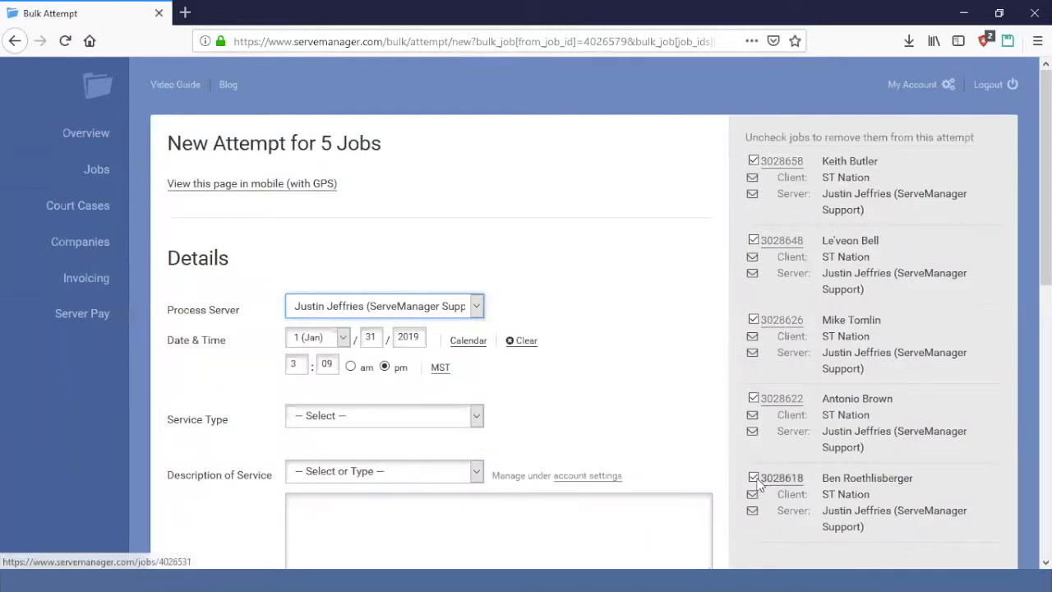
{"action": "left_click", "coordinate": [754, 399]}
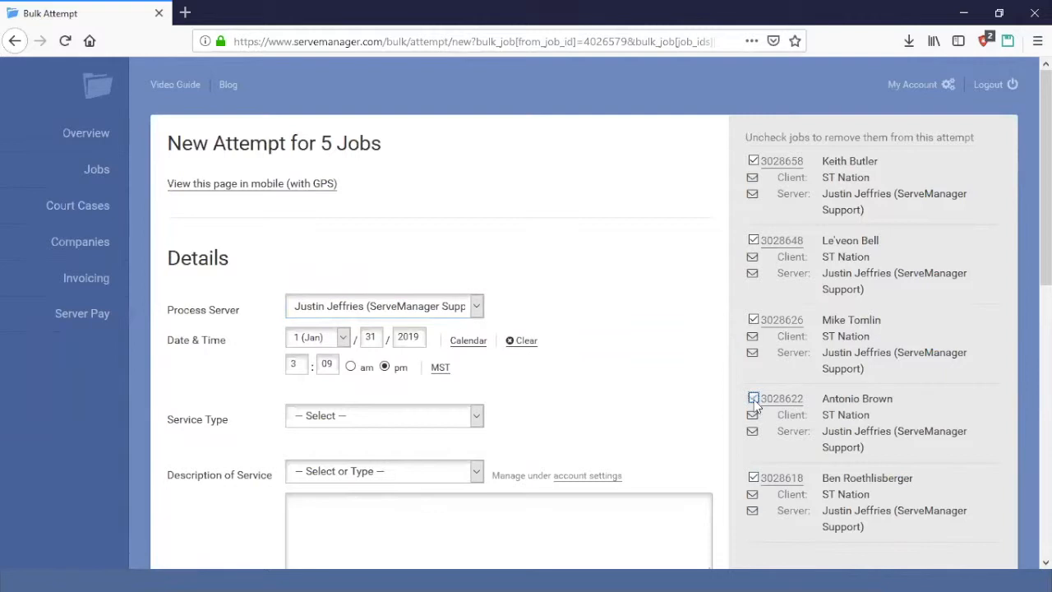
Set the bulk attempt's service type to Personal/Individual and its description of service to Online
{"action": "left_click", "coordinate": [477, 419]}
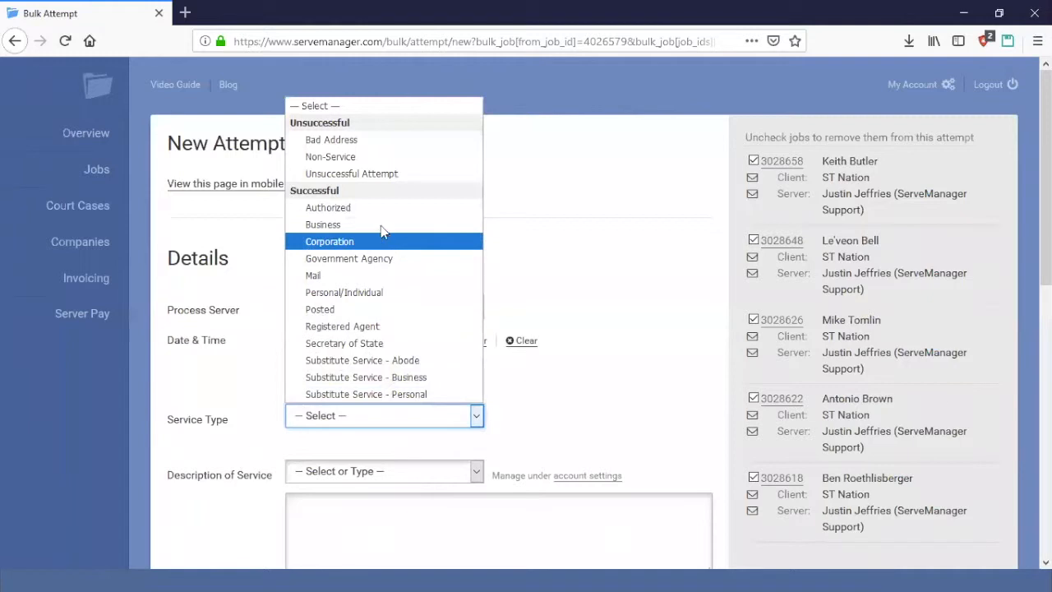
{"action": "left_click", "coordinate": [374, 296]}
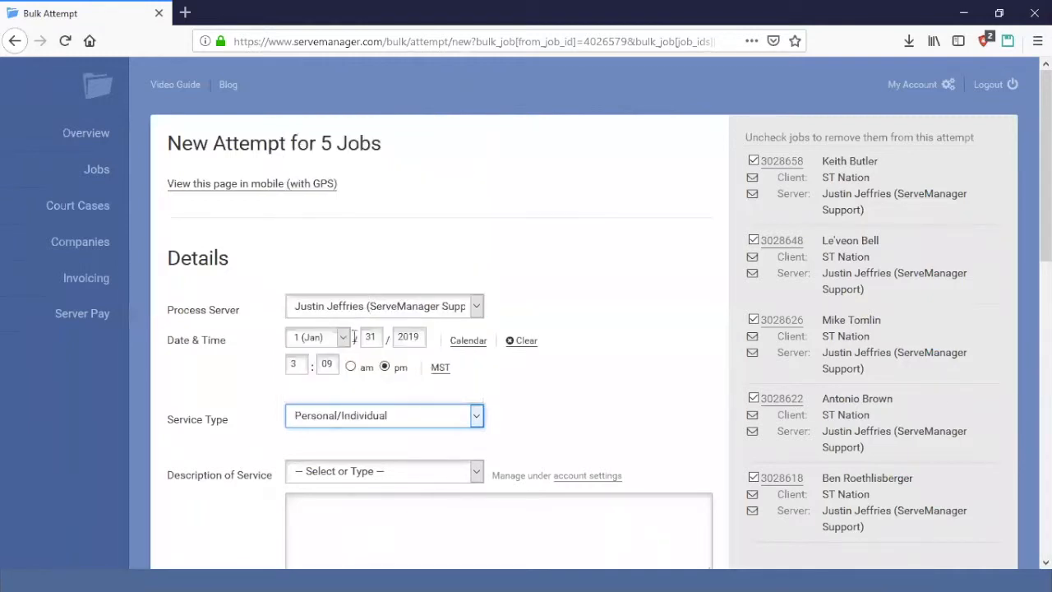
{"action": "scroll", "coordinate": [434, 439], "scroll_direction": "down", "scroll_amount": 2}
{"action": "scroll", "coordinate": [434, 438], "scroll_direction": "down", "scroll_amount": 2}
{"action": "left_click", "coordinate": [462, 317]}
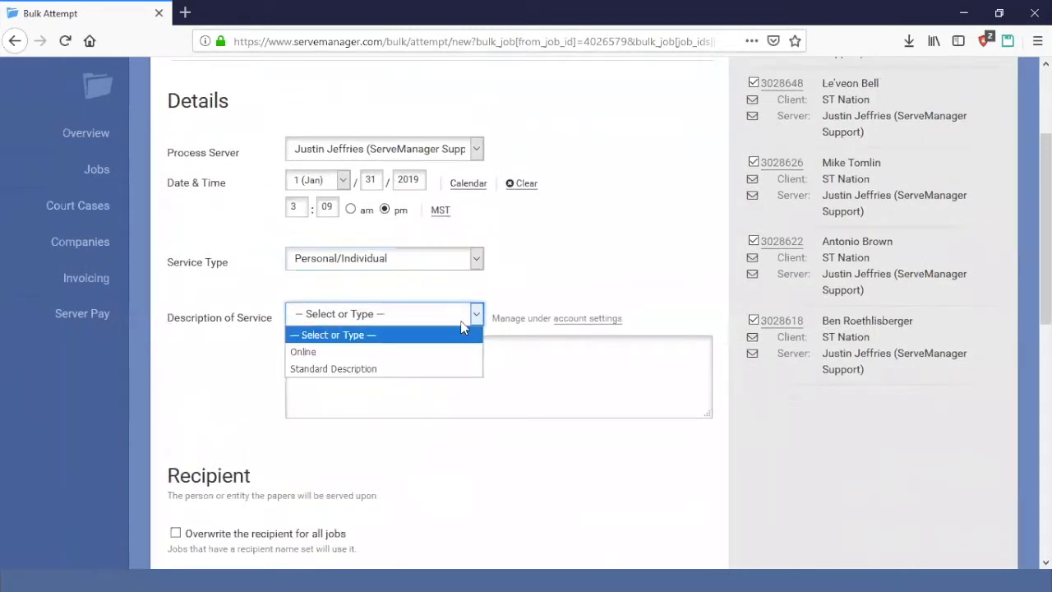
{"action": "left_click", "coordinate": [454, 350]}
Review the included jobs, recipient, service address and email options, and save the bulk attempt without overwriting the recipients
{"action": "scroll", "coordinate": [454, 350], "scroll_direction": "down", "scroll_amount": 5}
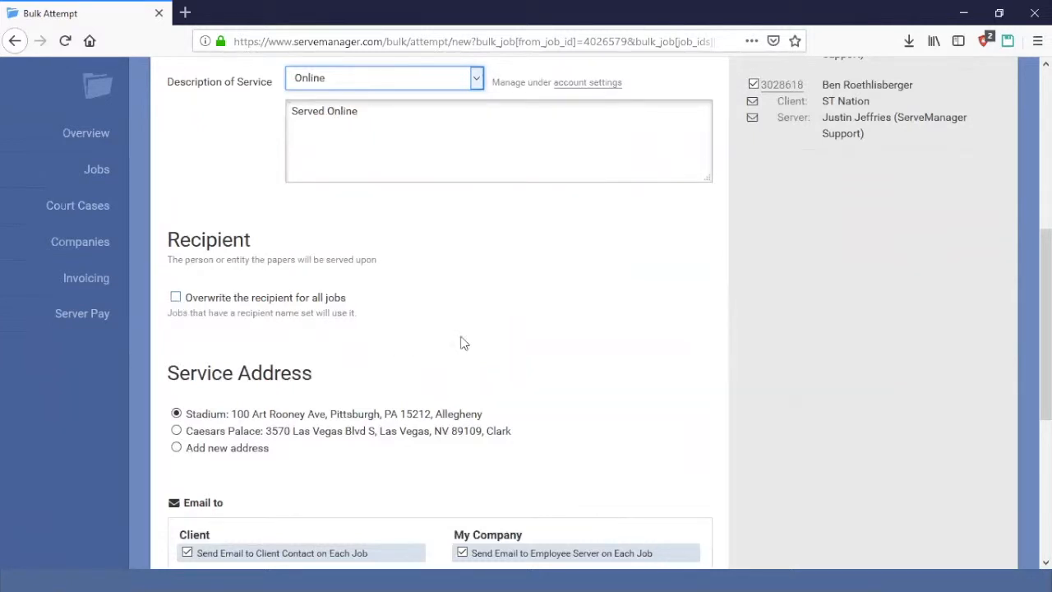
{"action": "scroll", "coordinate": [541, 362], "scroll_direction": "up", "scroll_amount": 3}
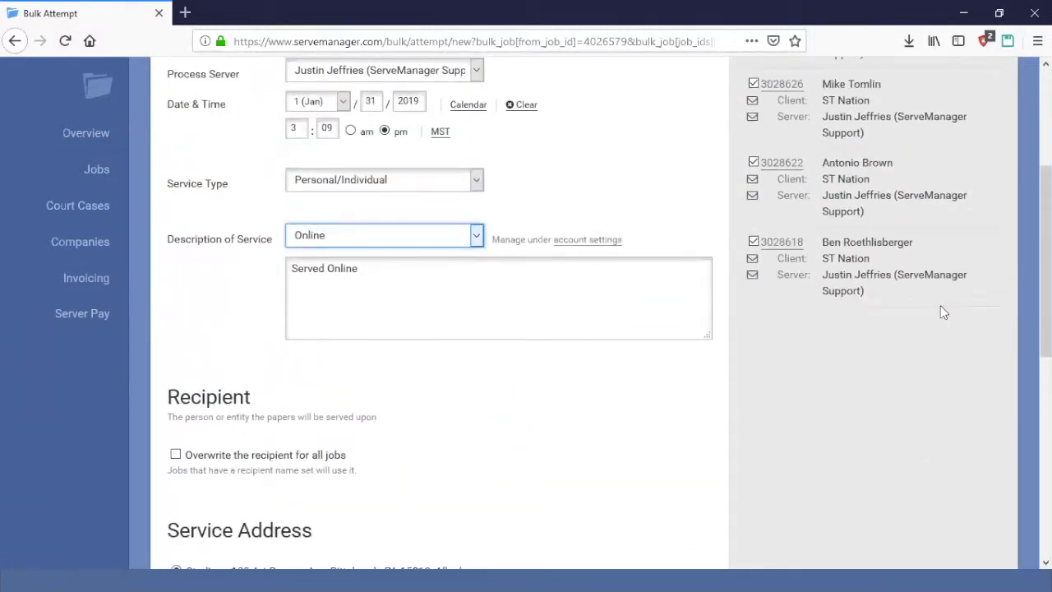
{"action": "scroll", "coordinate": [944, 313], "scroll_direction": "up", "scroll_amount": 4}
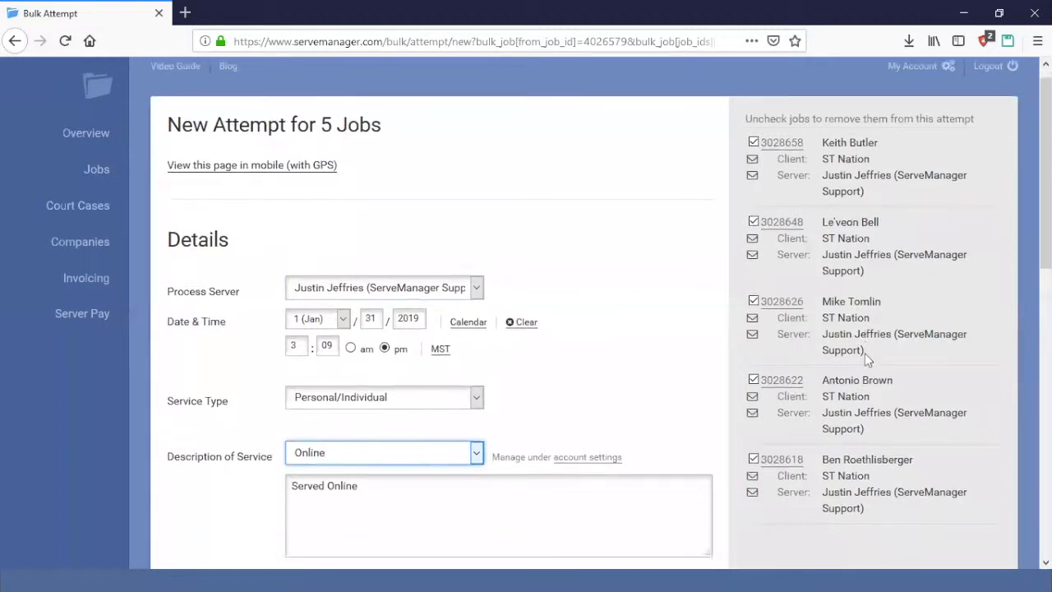
{"action": "scroll", "coordinate": [864, 353], "scroll_direction": "down", "scroll_amount": 5}
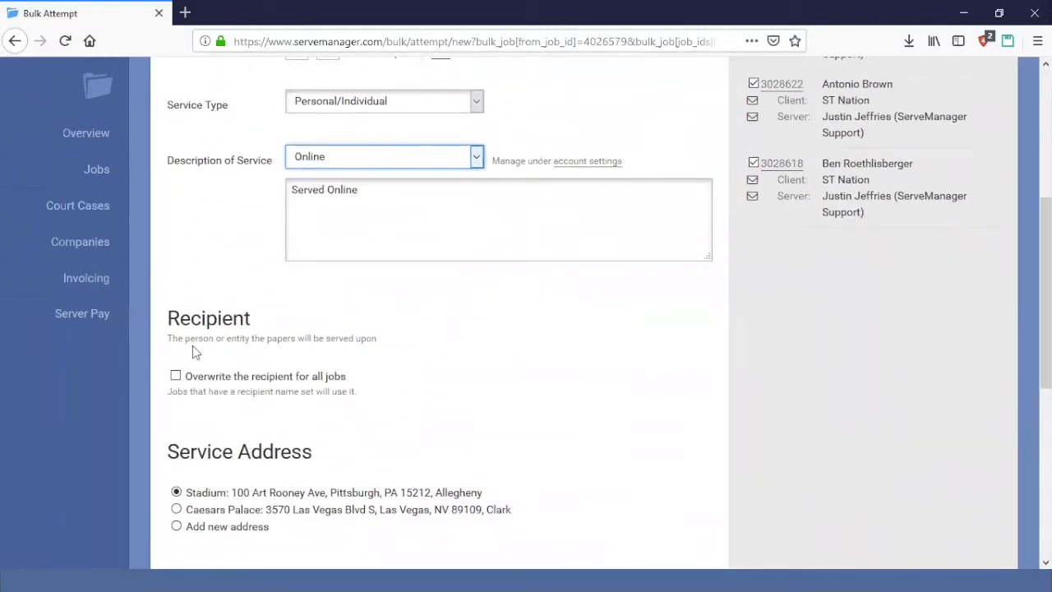
{"action": "scroll", "coordinate": [452, 469], "scroll_direction": "down", "scroll_amount": 1}
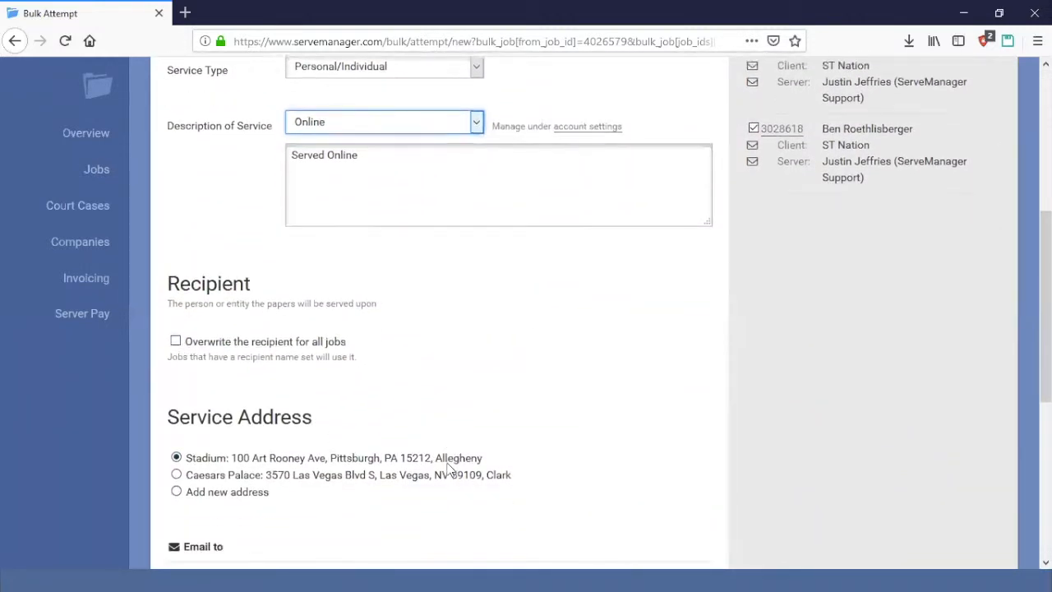
{"action": "scroll", "coordinate": [448, 467], "scroll_direction": "down", "scroll_amount": 4}
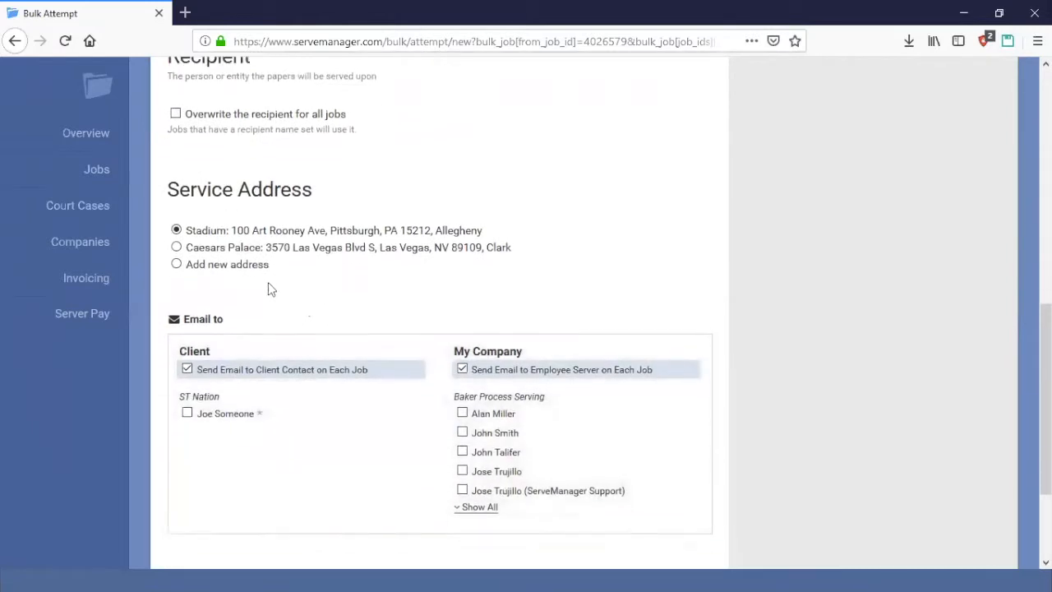
{"action": "scroll", "coordinate": [304, 334], "scroll_direction": "down", "scroll_amount": 2}
{"action": "left_click", "coordinate": [197, 538]}
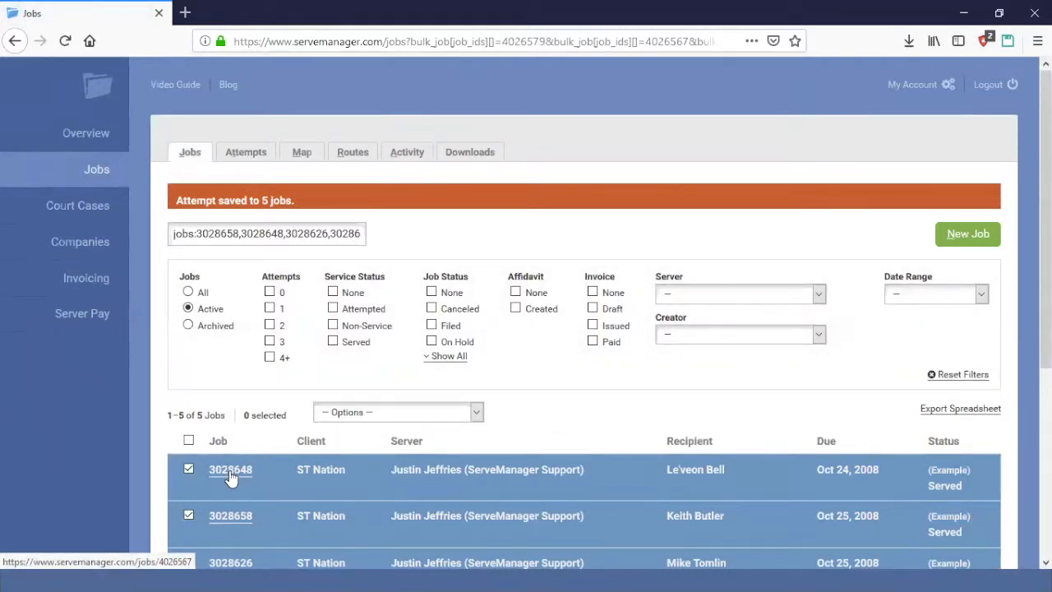
Open the first job again and compare the recipient on its newest attempt with the earlier one, including the job activity log
{"action": "left_click", "coordinate": [230, 473]}
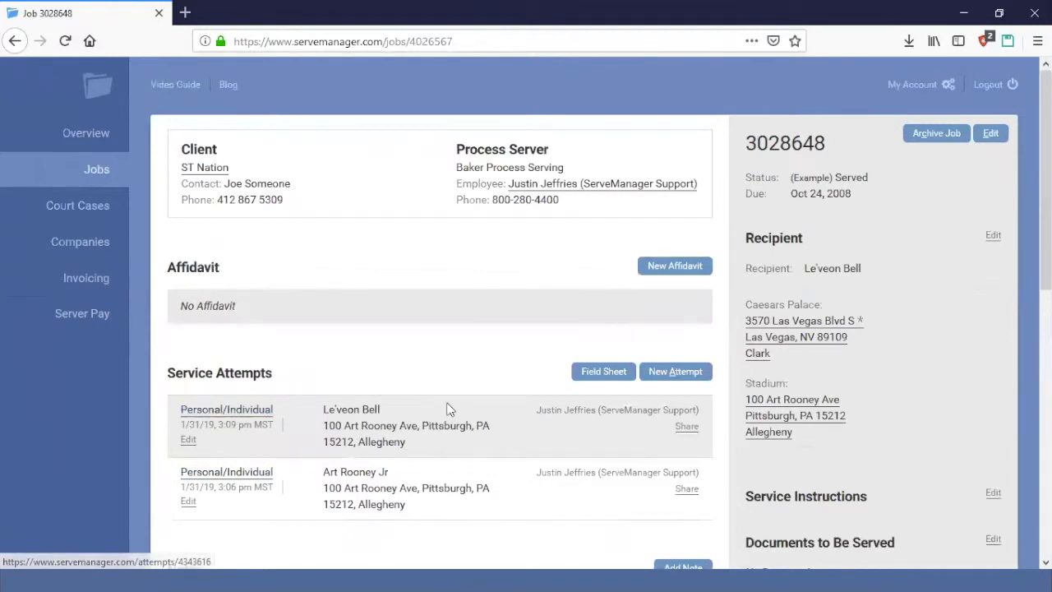
{"action": "left_click_drag", "start_coordinate": [382, 413], "coordinate": [319, 416]}
{"action": "left_click", "coordinate": [320, 416]}
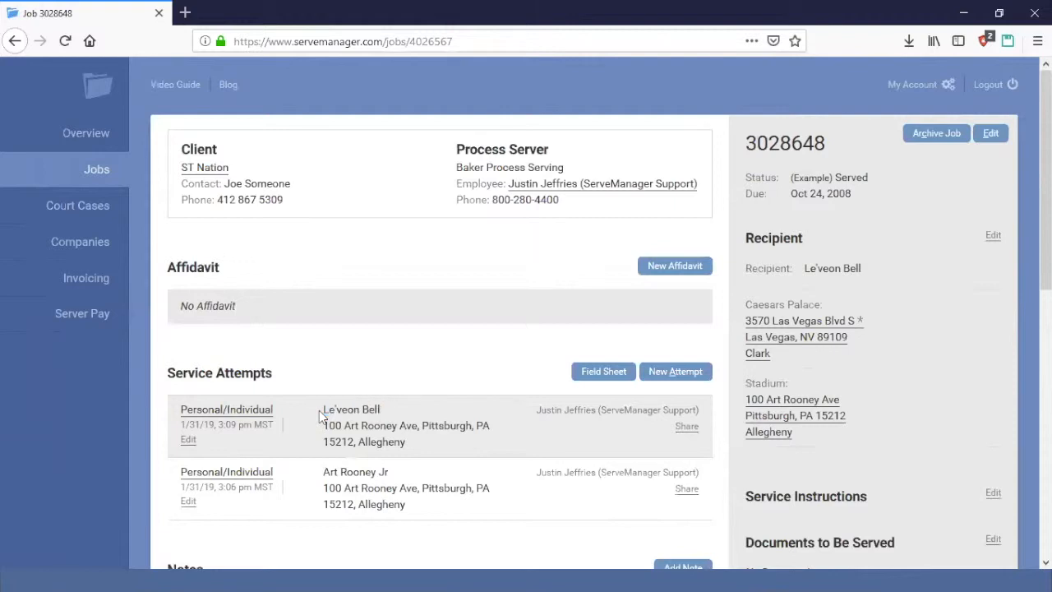
{"action": "left_click_drag", "start_coordinate": [323, 412], "coordinate": [386, 409]}
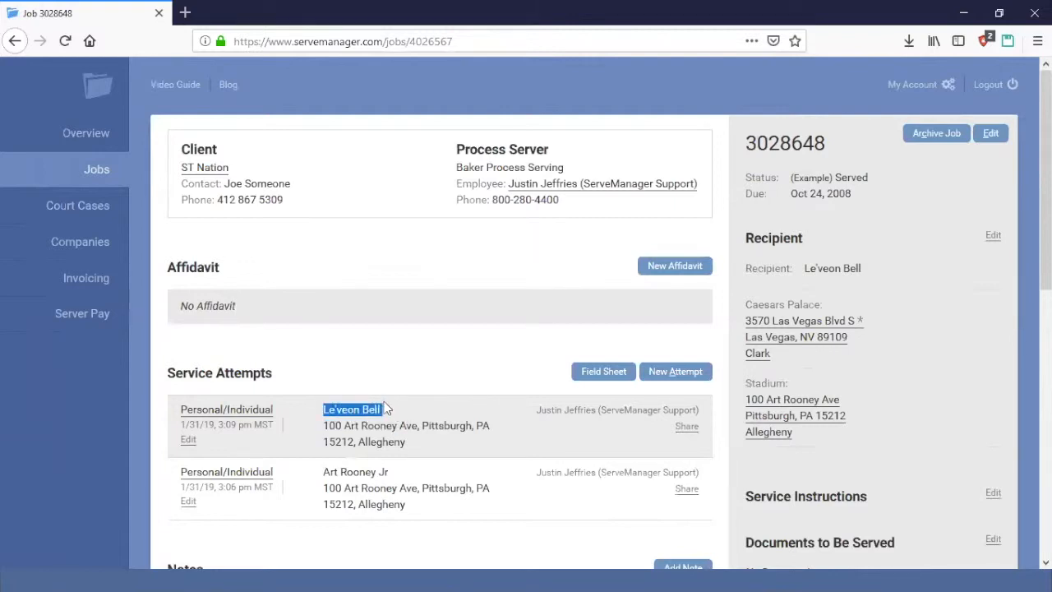
{"action": "left_click", "coordinate": [392, 420]}
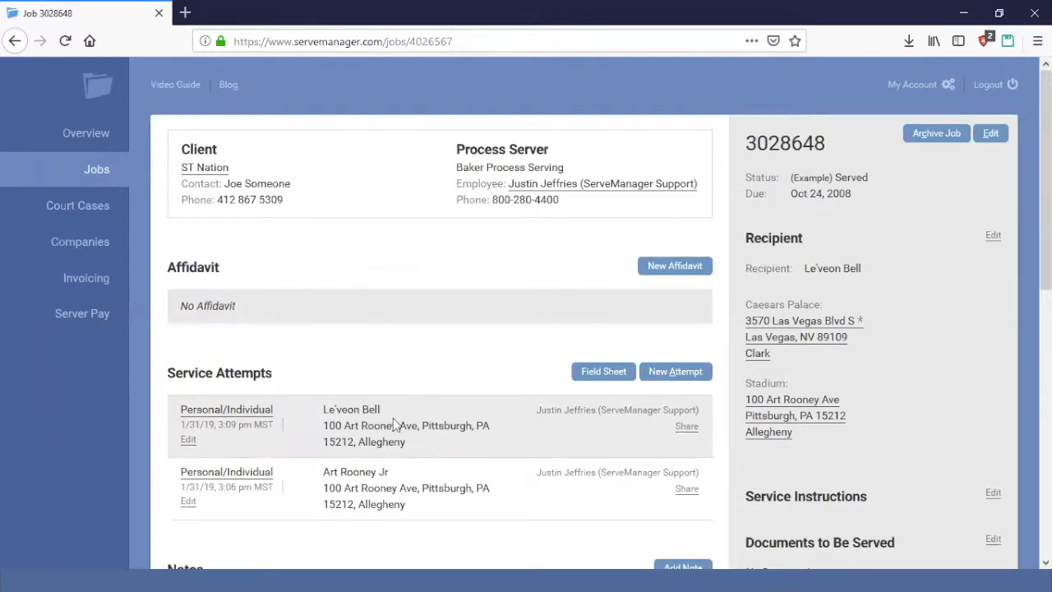
{"action": "scroll", "coordinate": [392, 423], "scroll_direction": "down", "scroll_amount": 5}
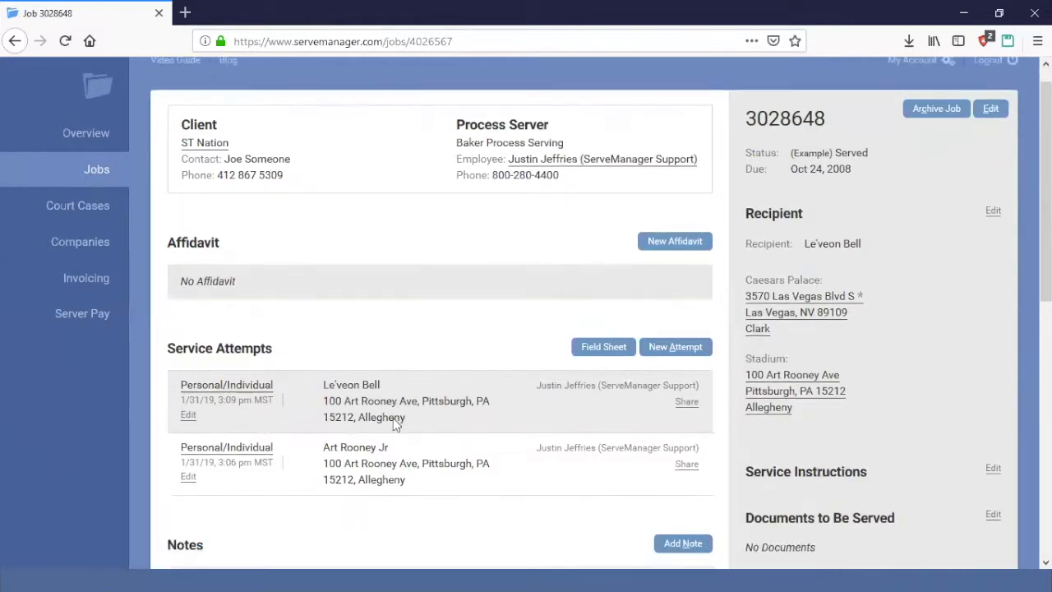
{"action": "scroll", "coordinate": [393, 423], "scroll_direction": "down", "scroll_amount": 3}
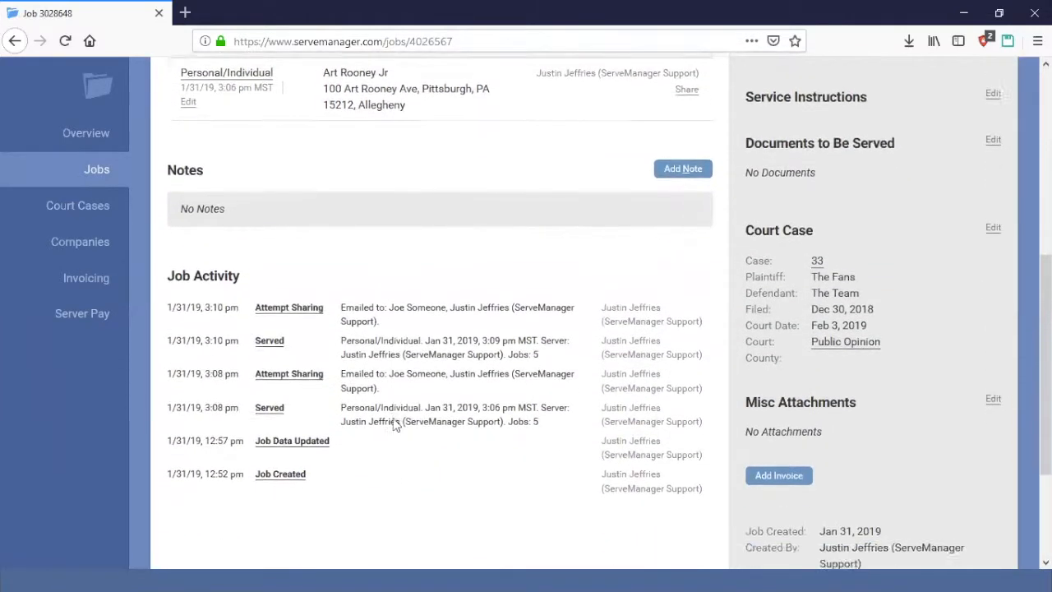
{"action": "scroll", "coordinate": [395, 425], "scroll_direction": "up", "scroll_amount": 7}
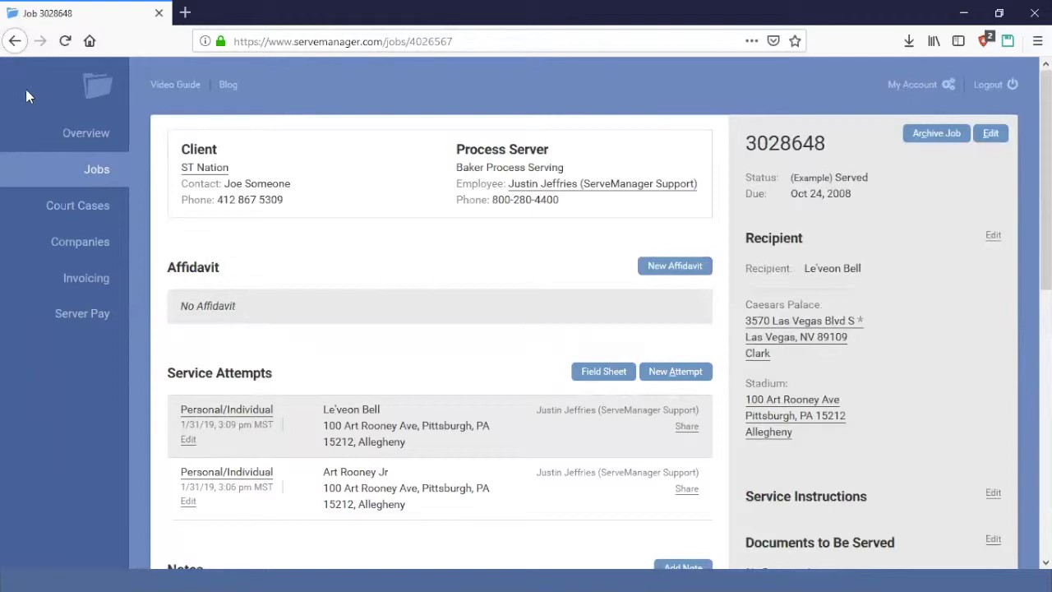
Open the full jobs list and filter it by the Example job status
{"action": "left_click", "coordinate": [106, 176]}
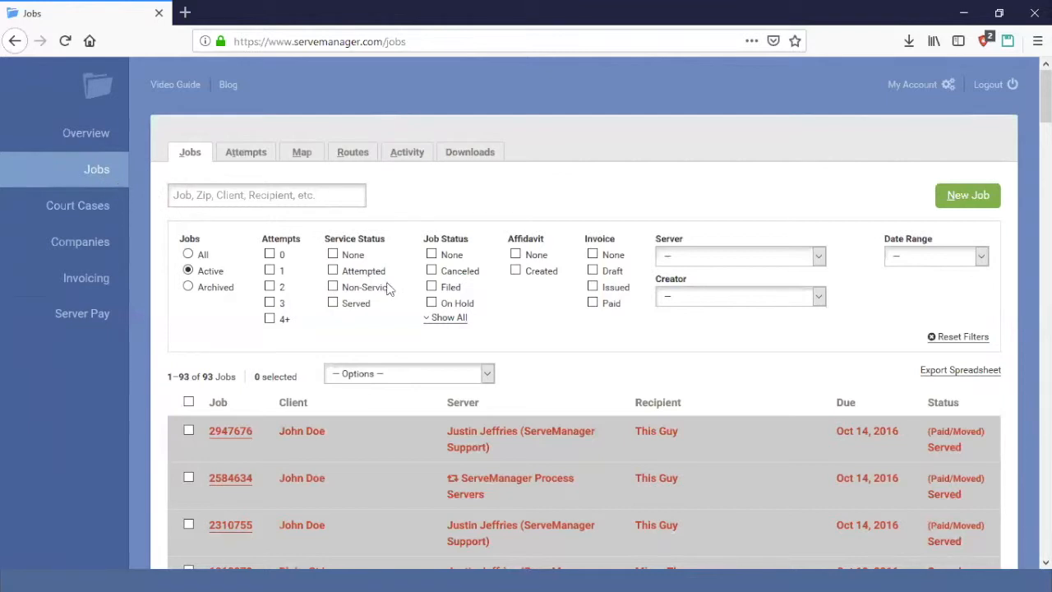
{"action": "left_click", "coordinate": [445, 323]}
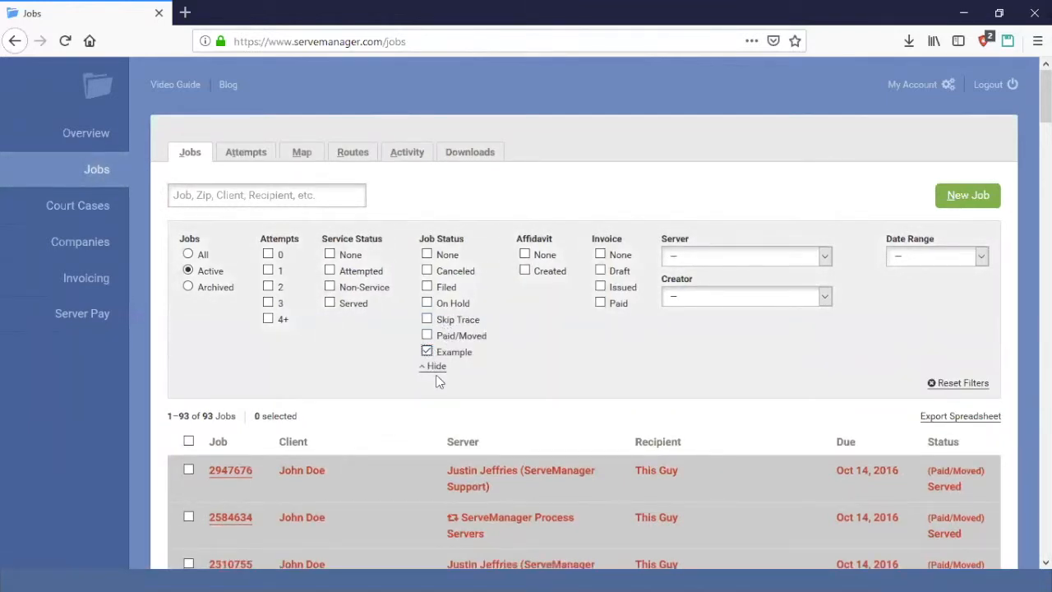
{"action": "scroll", "coordinate": [468, 385], "scroll_direction": "down", "scroll_amount": 3}
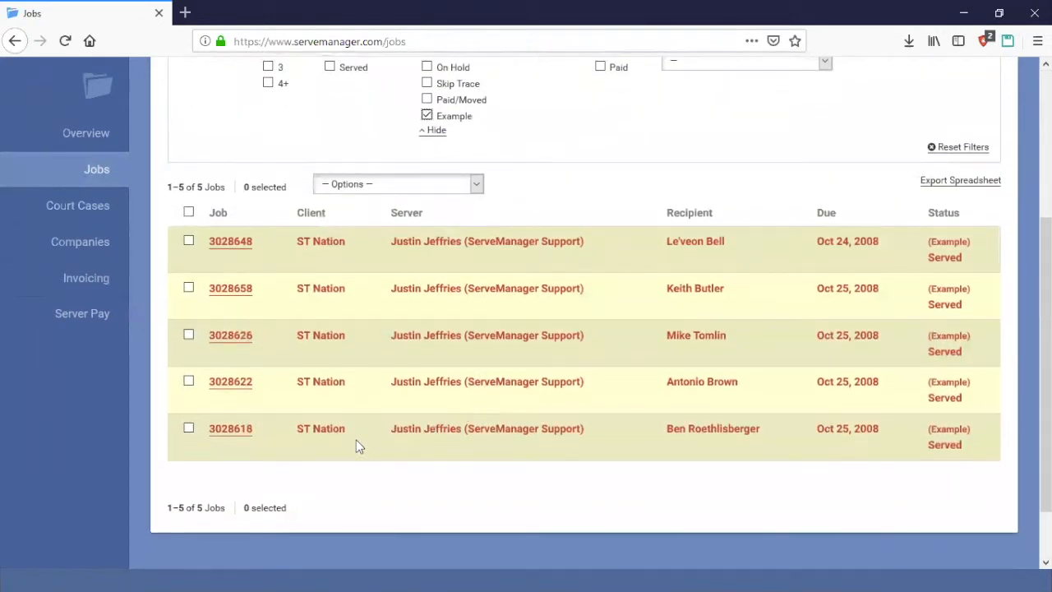
Switch to the mobile site and look through its list of jobs
{"action": "scroll", "coordinate": [345, 521], "scroll_direction": "down", "scroll_amount": 1}
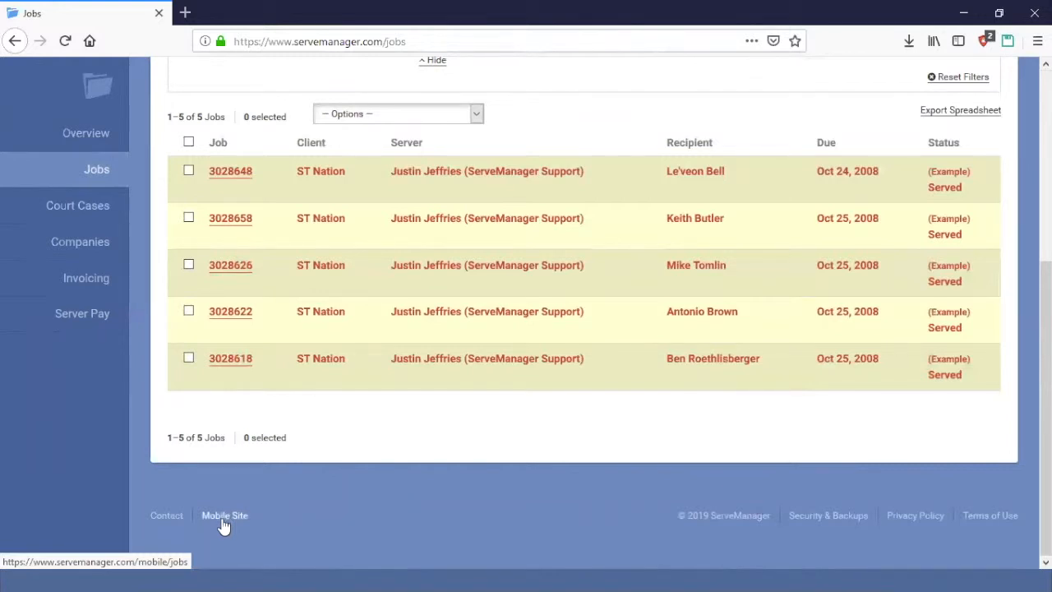
{"action": "left_click", "coordinate": [223, 516]}
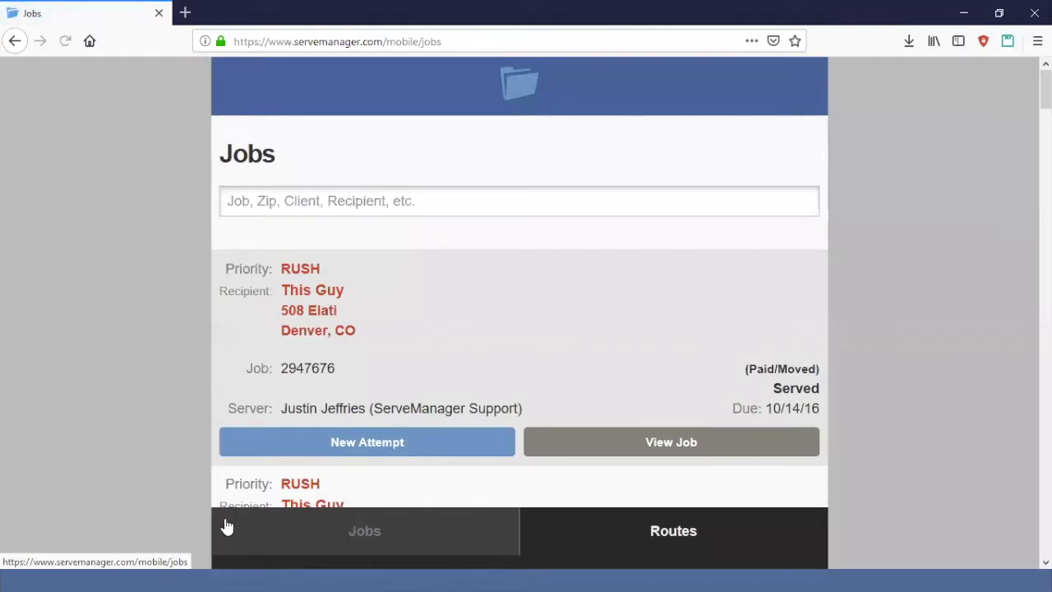
{"action": "scroll", "coordinate": [495, 388], "scroll_direction": "down", "scroll_amount": 10}
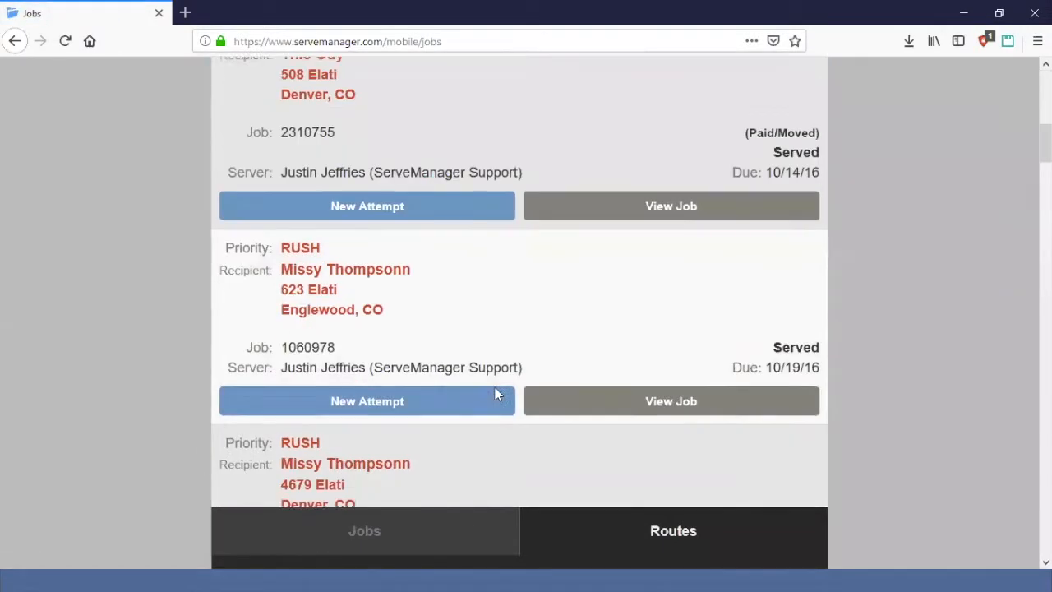
{"action": "scroll", "coordinate": [499, 397], "scroll_direction": "down", "scroll_amount": 8}
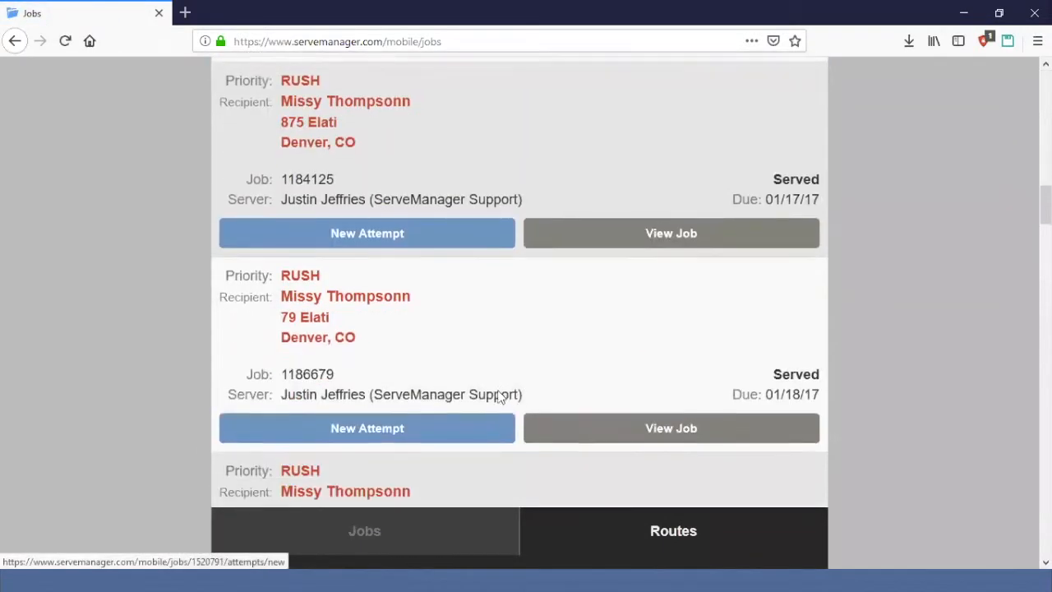
{"action": "scroll", "coordinate": [500, 397], "scroll_direction": "down", "scroll_amount": 10}
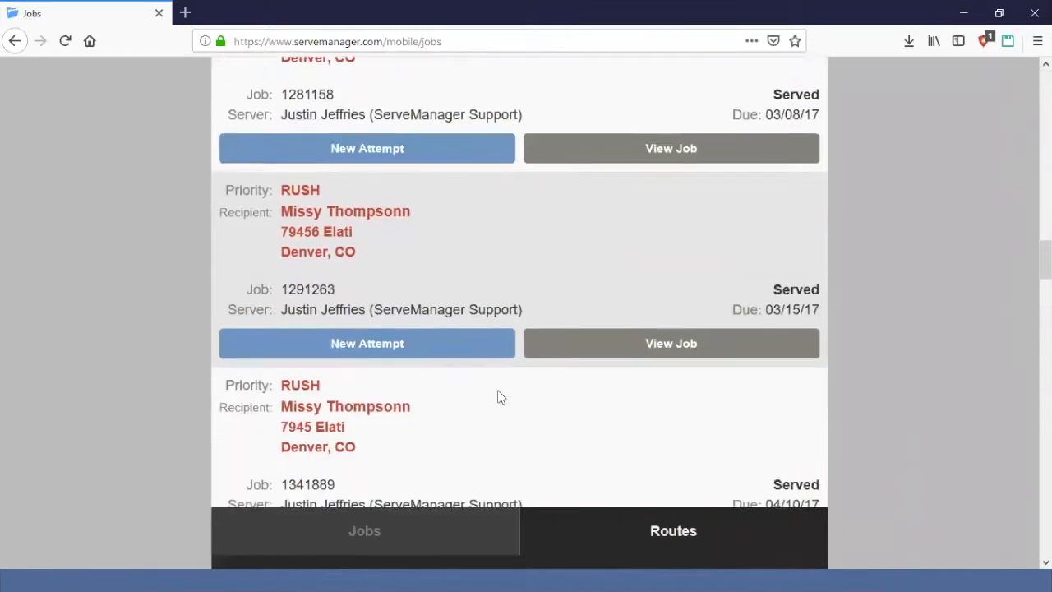
{"action": "scroll", "coordinate": [499, 398], "scroll_direction": "down", "scroll_amount": 9}
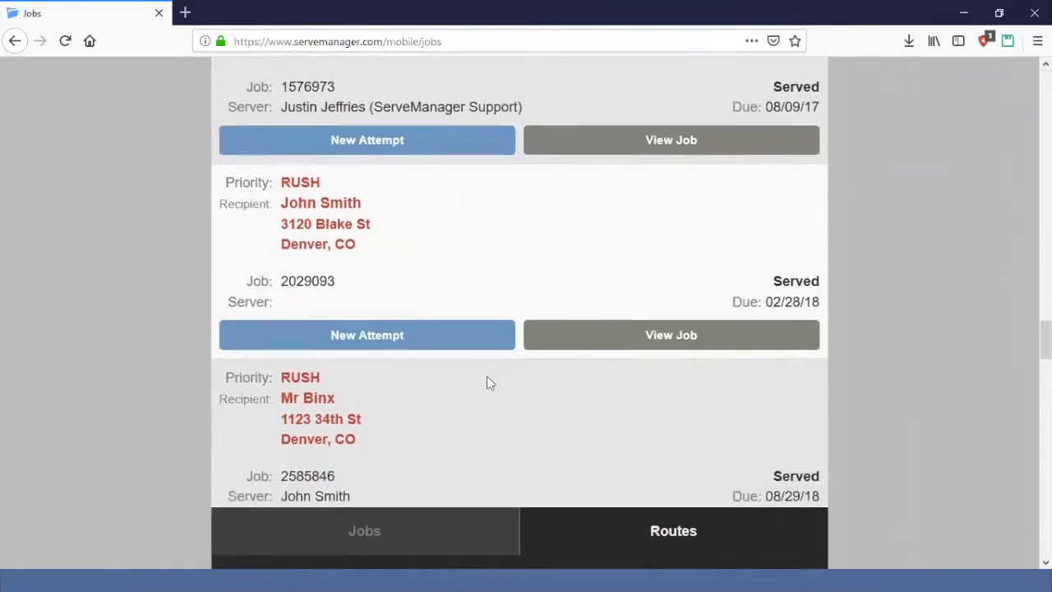
{"action": "scroll", "coordinate": [487, 383], "scroll_direction": "down", "scroll_amount": 2}
{"action": "scroll", "coordinate": [489, 382], "scroll_direction": "down", "scroll_amount": 7}
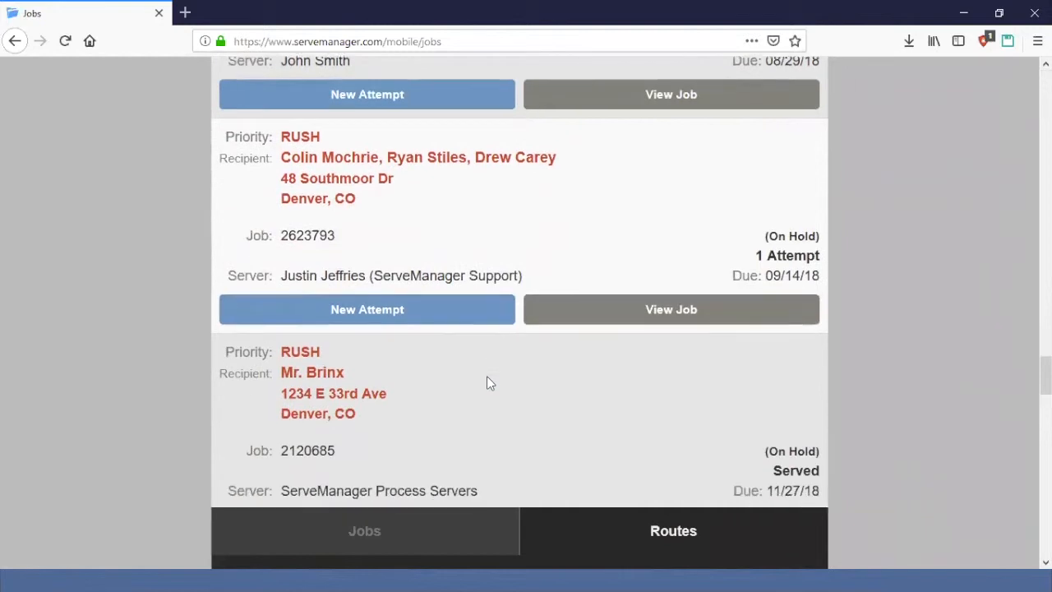
{"action": "scroll", "coordinate": [488, 382], "scroll_direction": "down", "scroll_amount": 8}
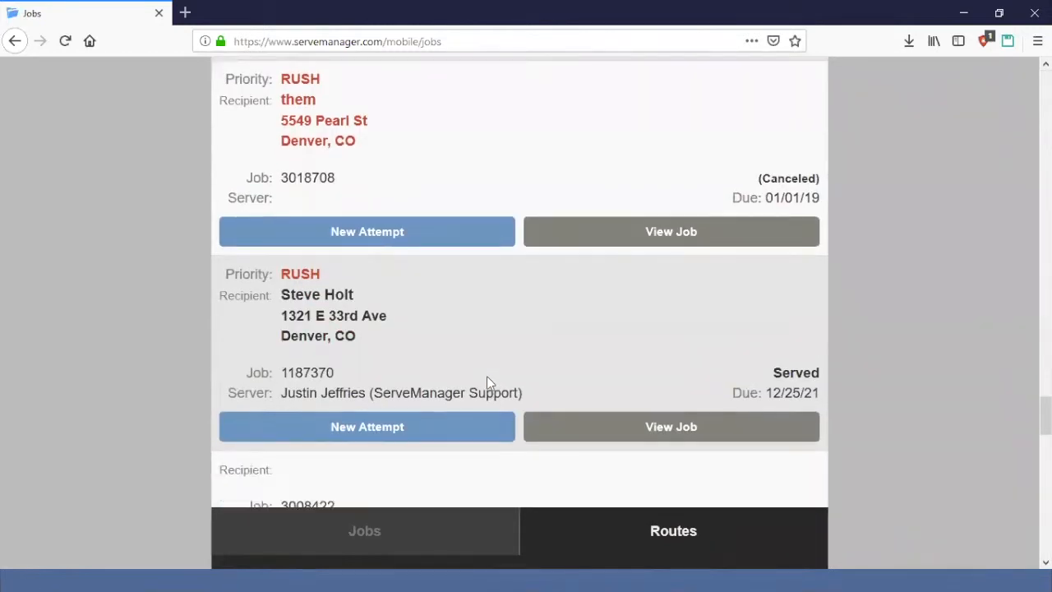
{"action": "scroll", "coordinate": [486, 382], "scroll_direction": "down", "scroll_amount": 9}
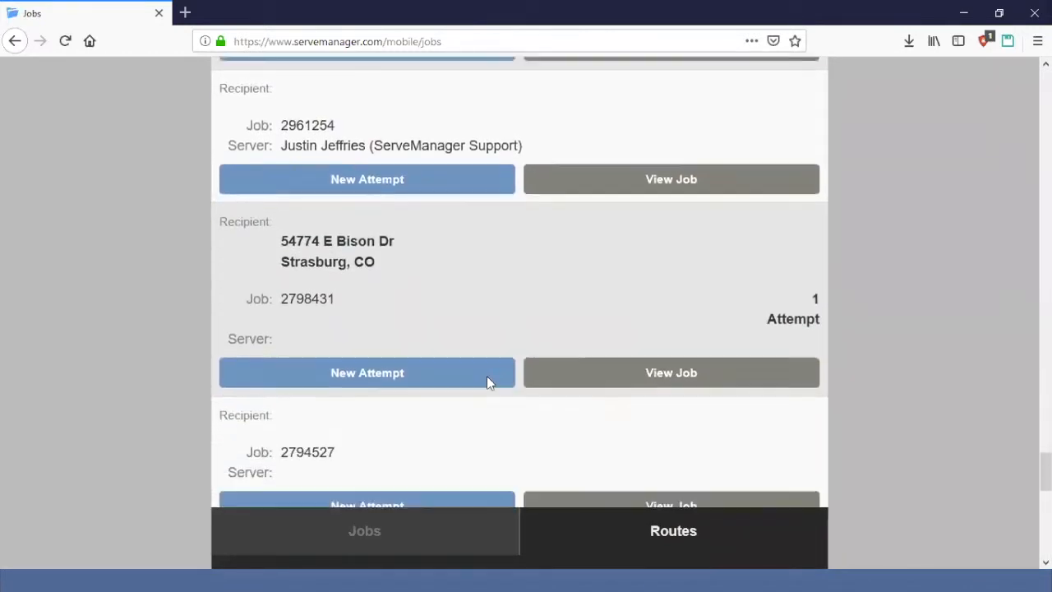
{"action": "scroll", "coordinate": [488, 383], "scroll_direction": "down", "scroll_amount": 3}
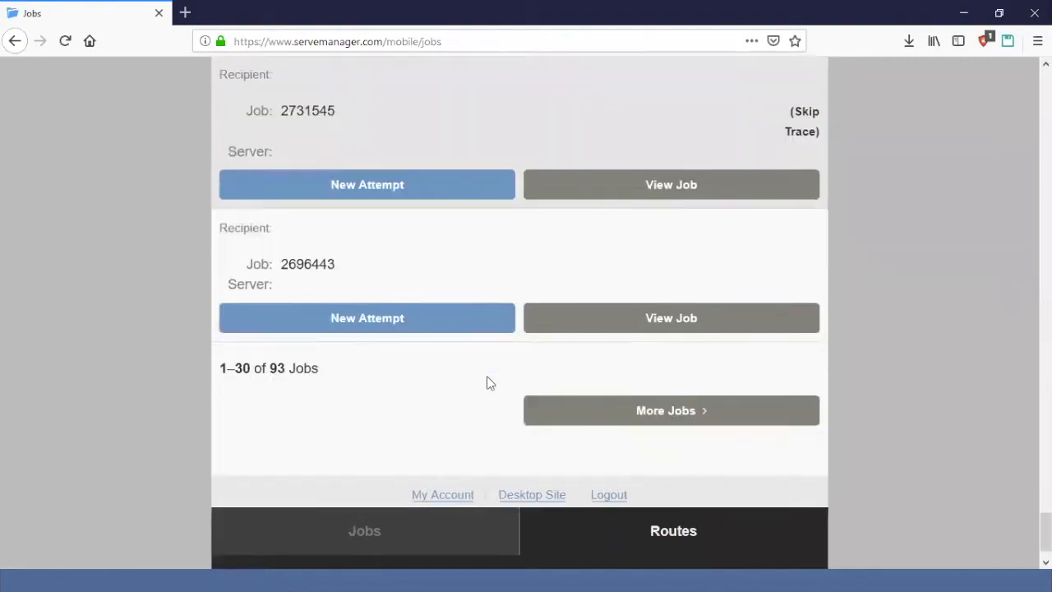
{"action": "scroll", "coordinate": [488, 382], "scroll_direction": "up", "scroll_amount": 20}
{"action": "scroll", "coordinate": [494, 382], "scroll_direction": "up", "scroll_amount": 20}
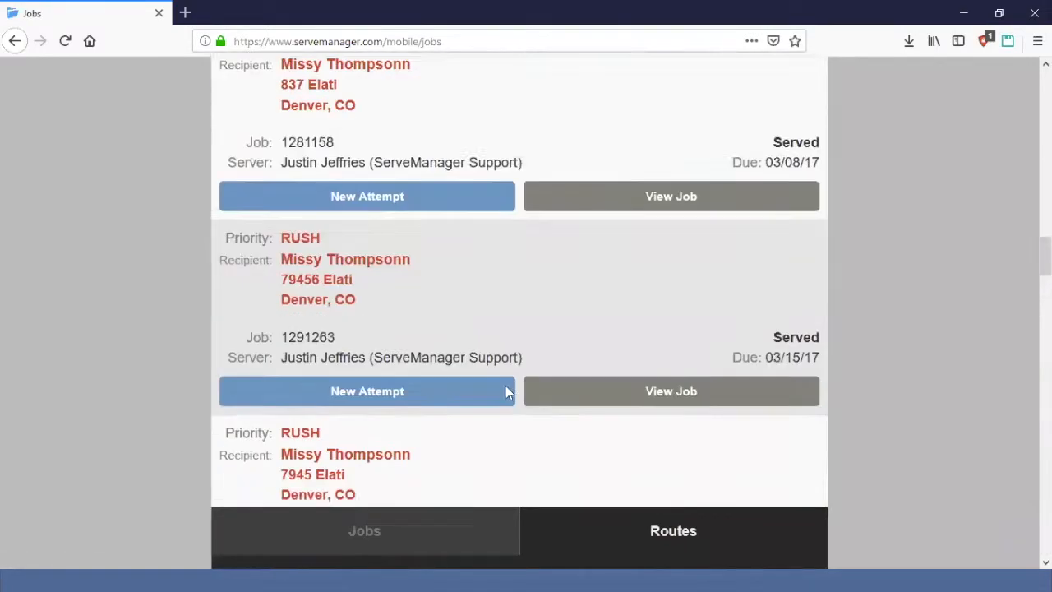
{"action": "scroll", "coordinate": [509, 393], "scroll_direction": "up", "scroll_amount": 1}
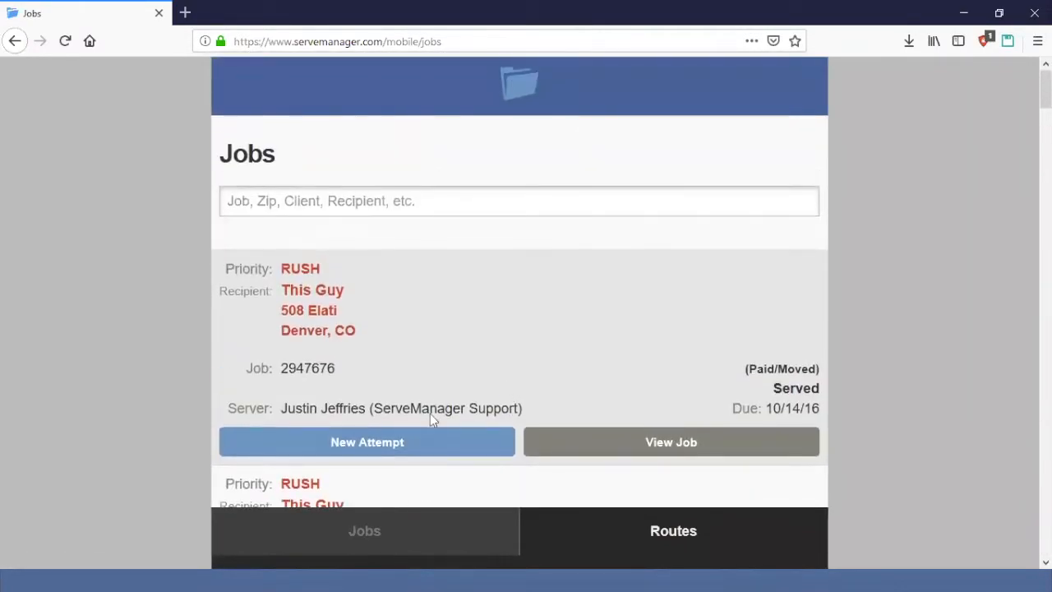
Start a new attempt on the first listed job and extend it to all jobs at its address, allowing location access
{"action": "left_click", "coordinate": [403, 451]}
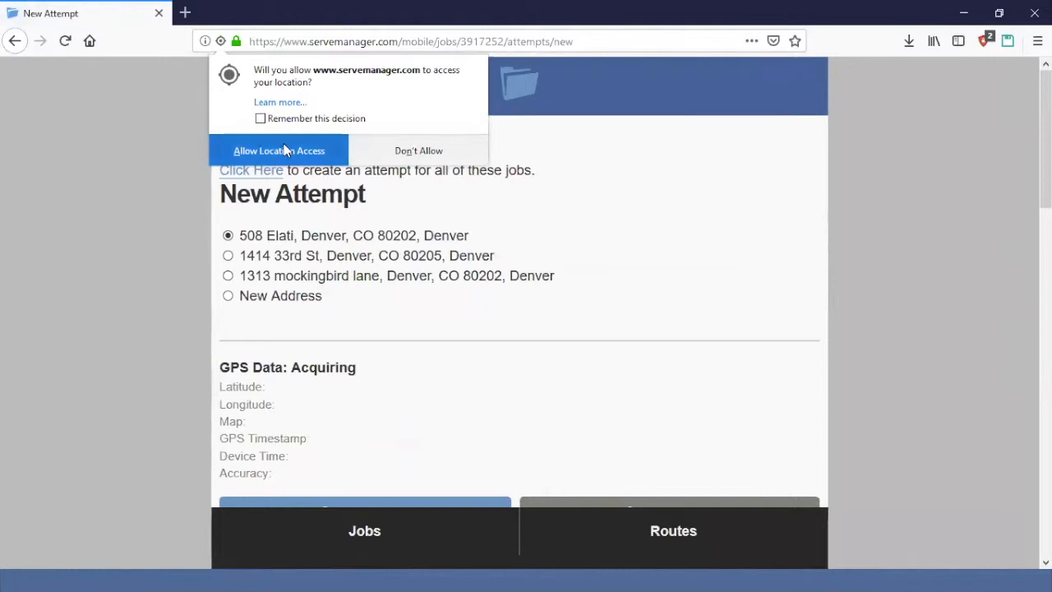
{"action": "left_click", "coordinate": [283, 155]}
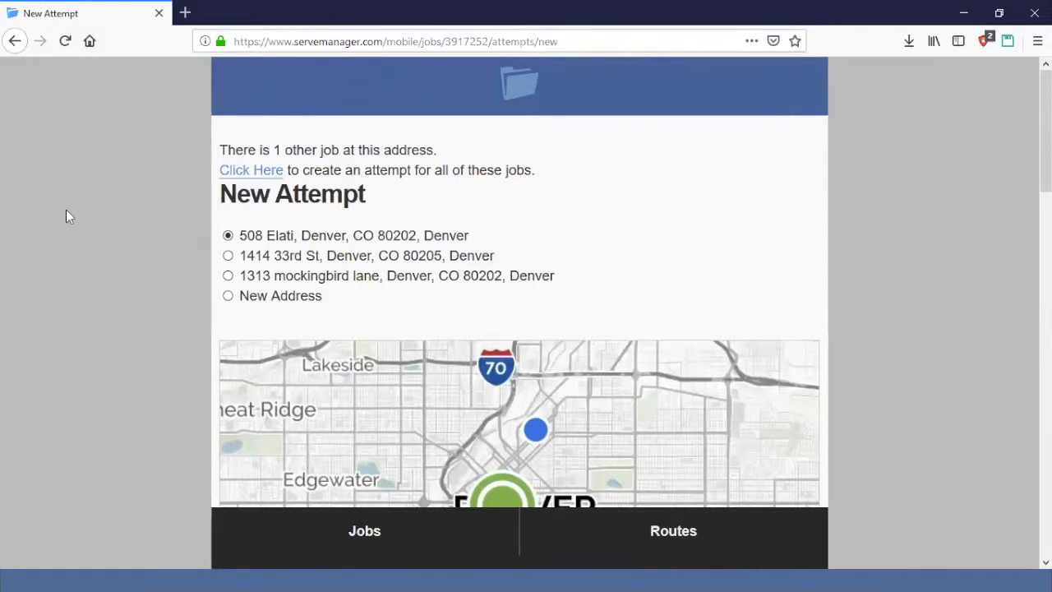
{"action": "left_click", "coordinate": [250, 177]}
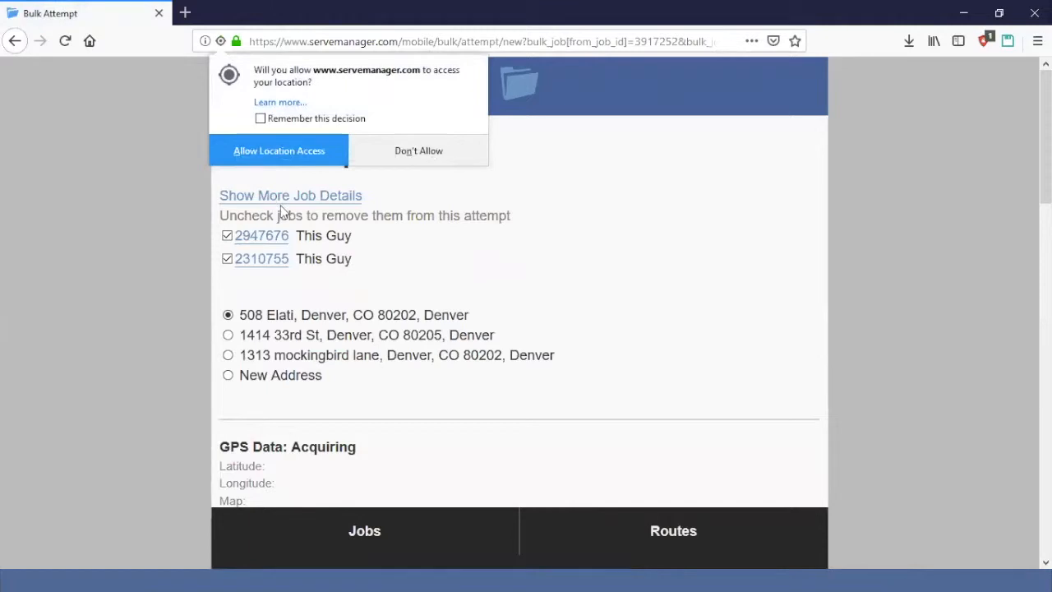
{"action": "left_click", "coordinate": [308, 161]}
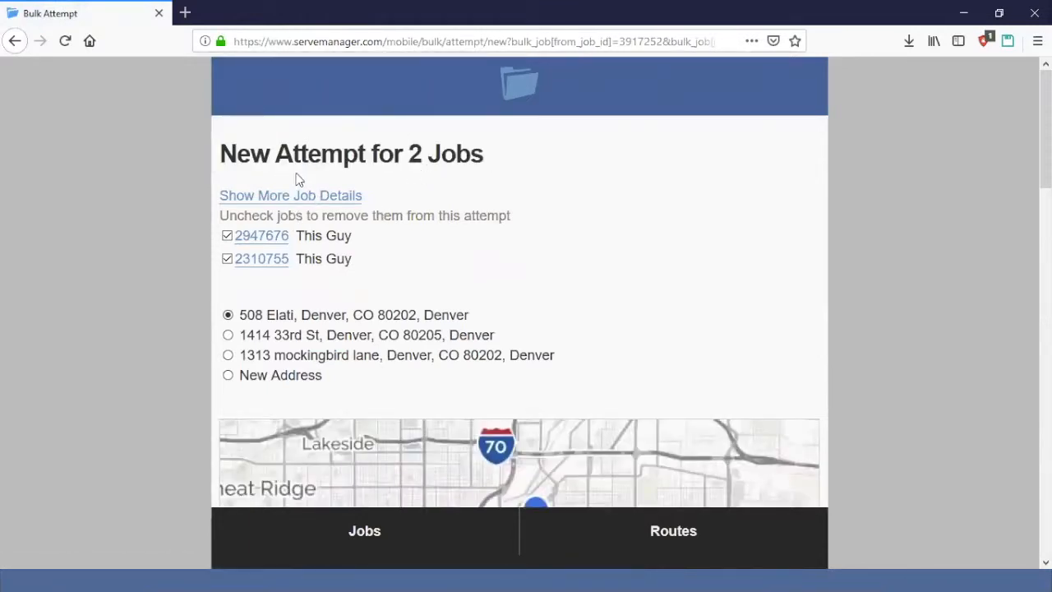
Review the included jobs, service address and GPS data, and set the bulk attempt's service type to Personal/Individual
{"action": "scroll", "coordinate": [228, 238], "scroll_direction": "down", "scroll_amount": 2}
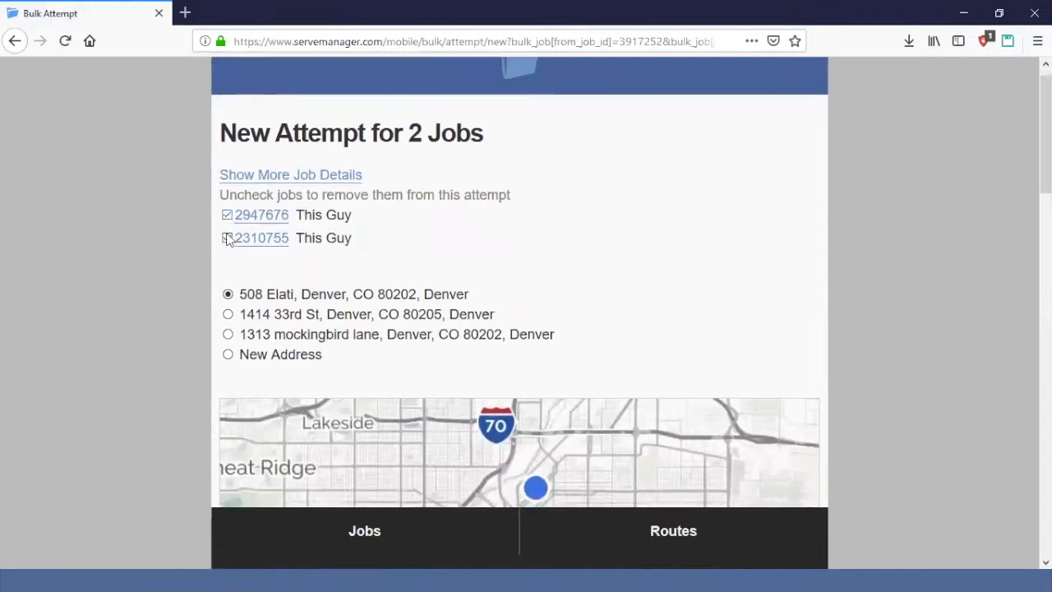
{"action": "scroll", "coordinate": [229, 238], "scroll_direction": "down", "scroll_amount": 2}
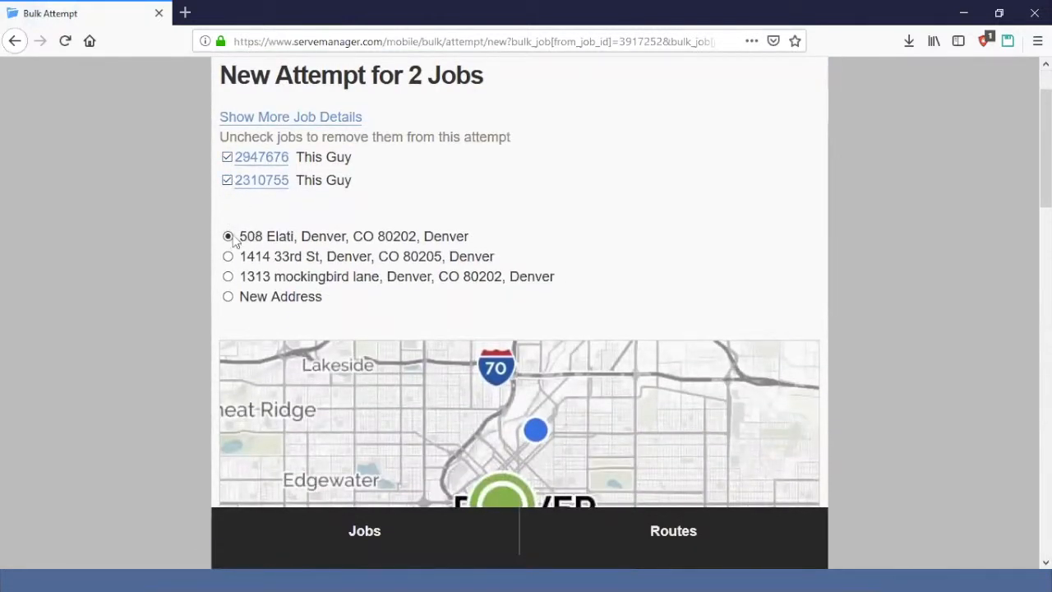
{"action": "scroll", "coordinate": [631, 363], "scroll_direction": "down", "scroll_amount": 7}
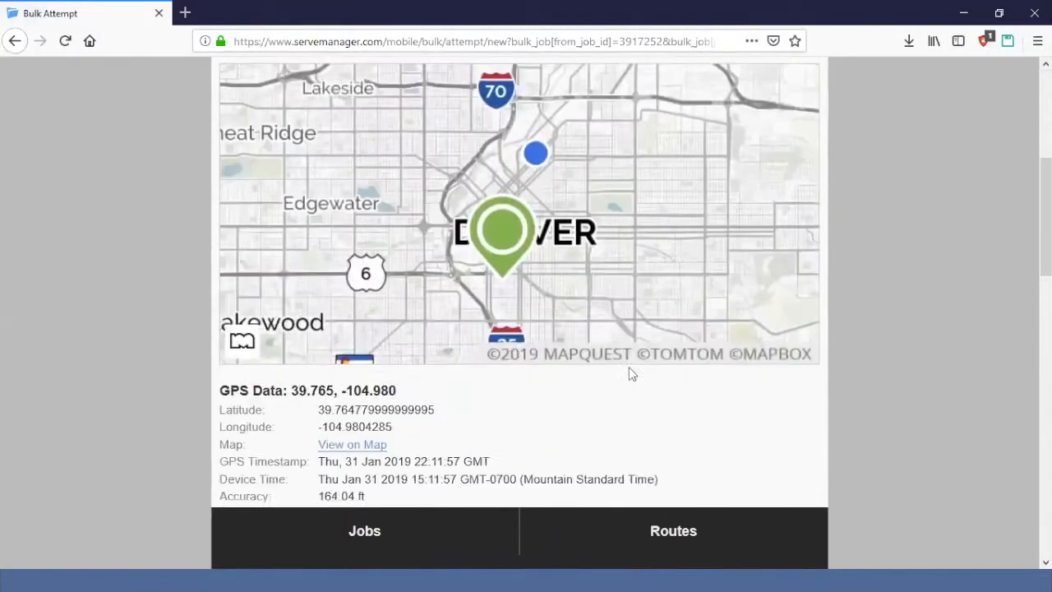
{"action": "scroll", "coordinate": [622, 384], "scroll_direction": "down", "scroll_amount": 5}
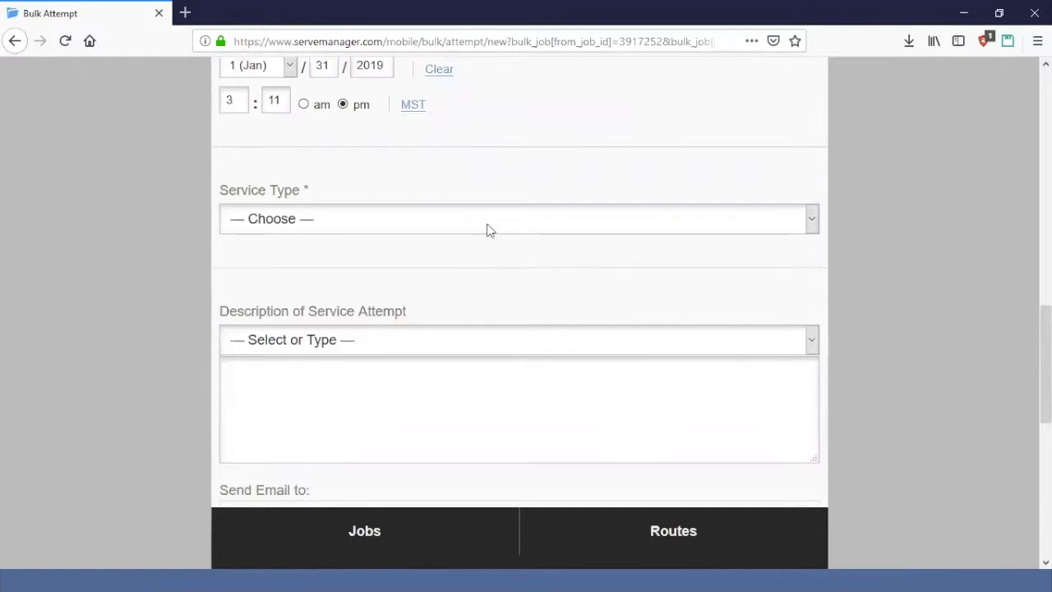
{"action": "left_click", "coordinate": [488, 231]}
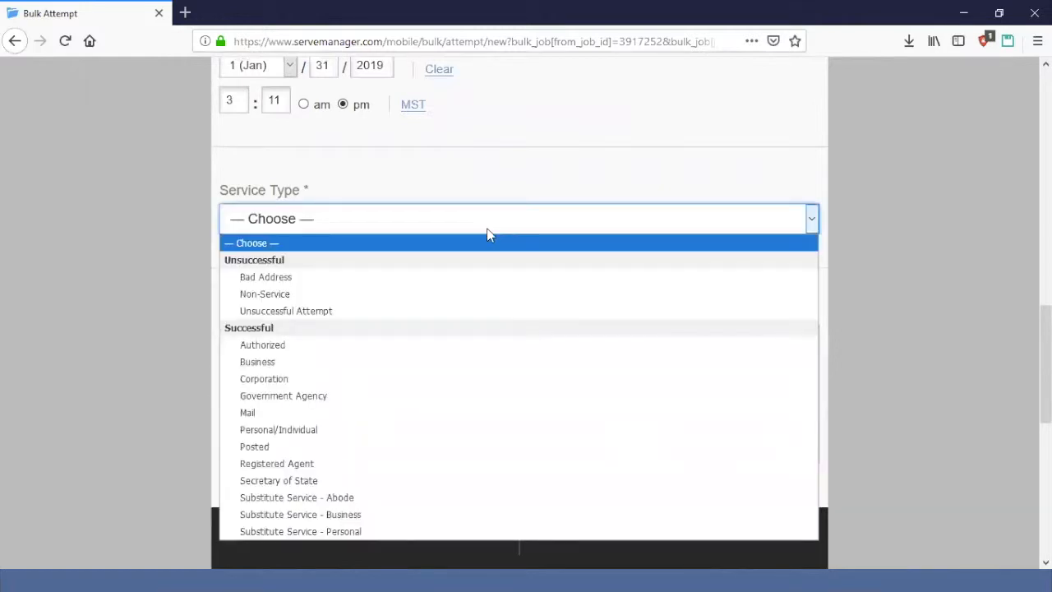
{"action": "left_click", "coordinate": [386, 434]}
{"action": "left_click", "coordinate": [228, 313]}
Turn off the email to the employee server on each job and save the bulk attempt
{"action": "scroll", "coordinate": [437, 392], "scroll_direction": "down", "scroll_amount": 6}
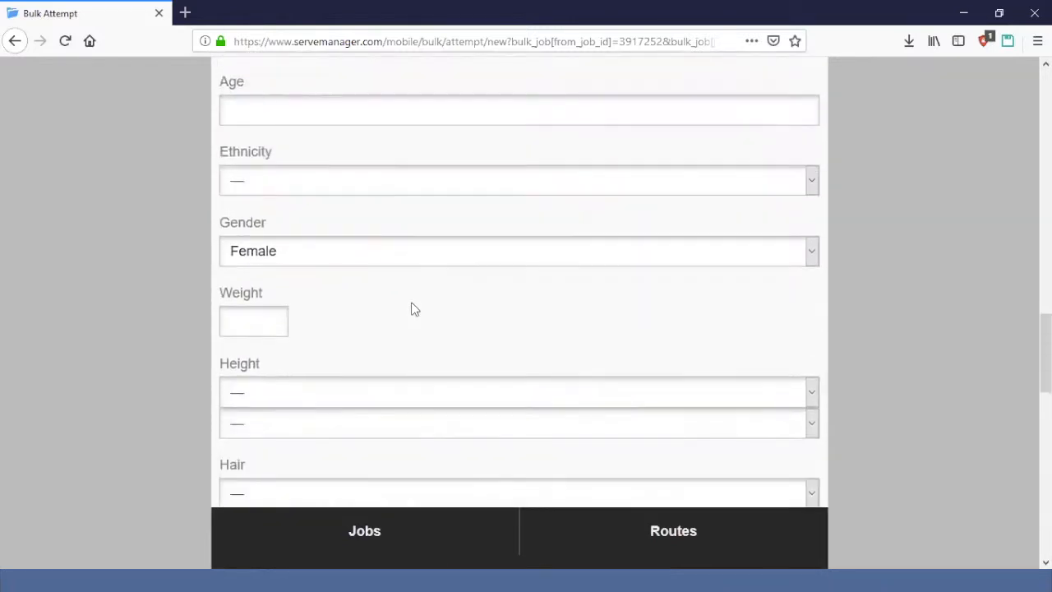
{"action": "scroll", "coordinate": [415, 309], "scroll_direction": "down", "scroll_amount": 10}
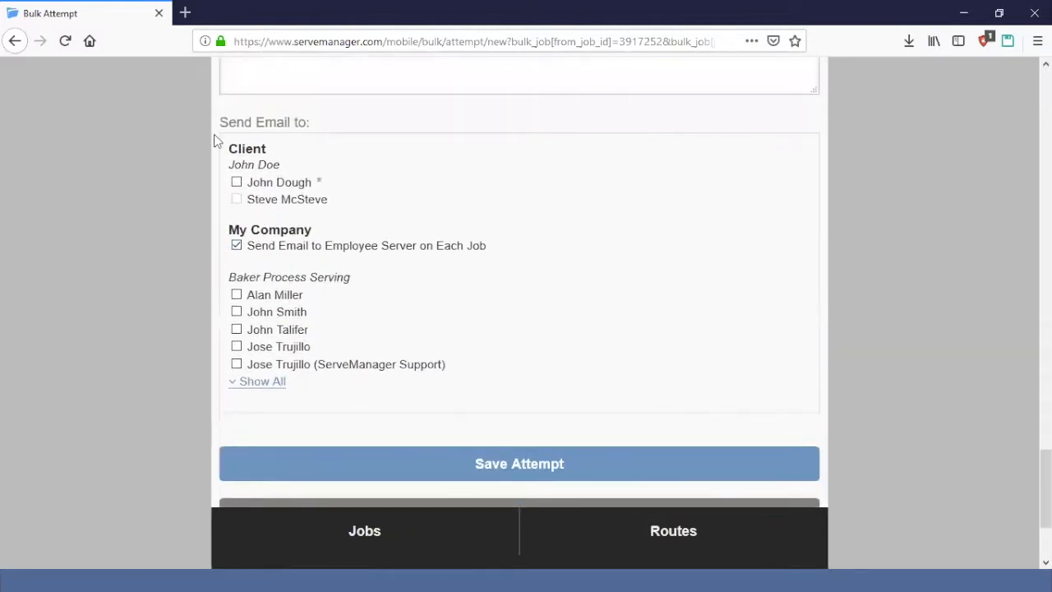
{"action": "left_click", "coordinate": [236, 247]}
{"action": "left_click", "coordinate": [448, 468]}
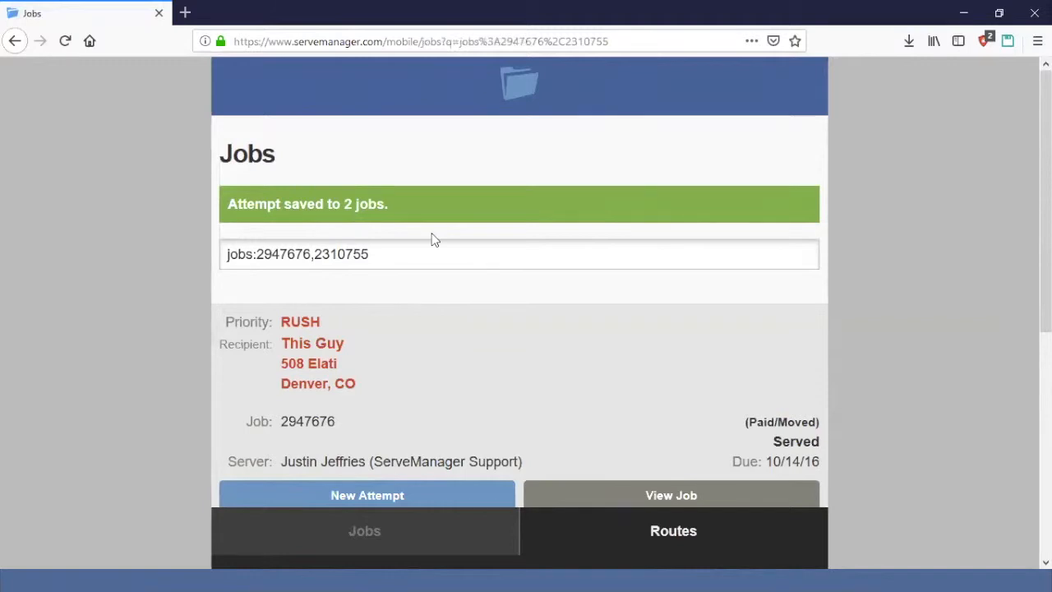
Look over the jobs covered by the saved attempt and return to the desktop site
{"action": "scroll", "coordinate": [492, 313], "scroll_direction": "down", "scroll_amount": 3}
{"action": "scroll", "coordinate": [493, 319], "scroll_direction": "up", "scroll_amount": 3}
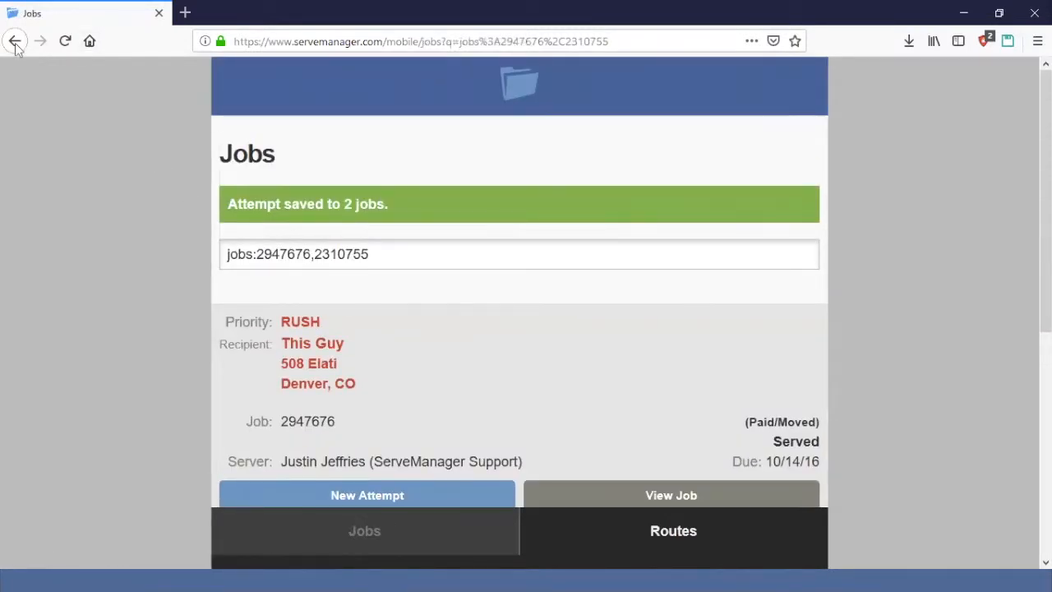
{"action": "scroll", "coordinate": [354, 427], "scroll_direction": "down", "scroll_amount": 5}
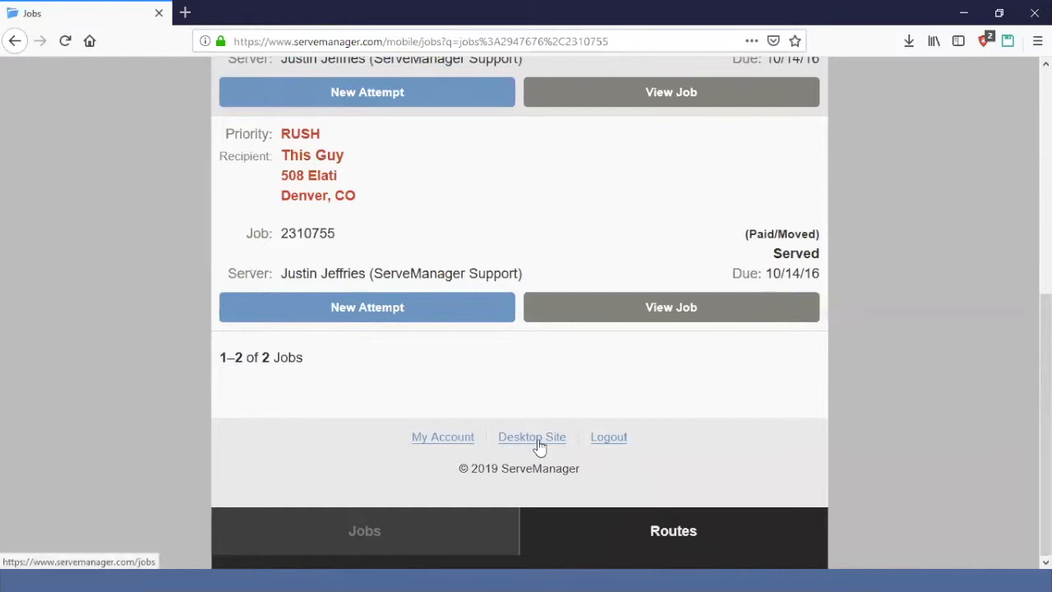
{"action": "left_click", "coordinate": [539, 444]}
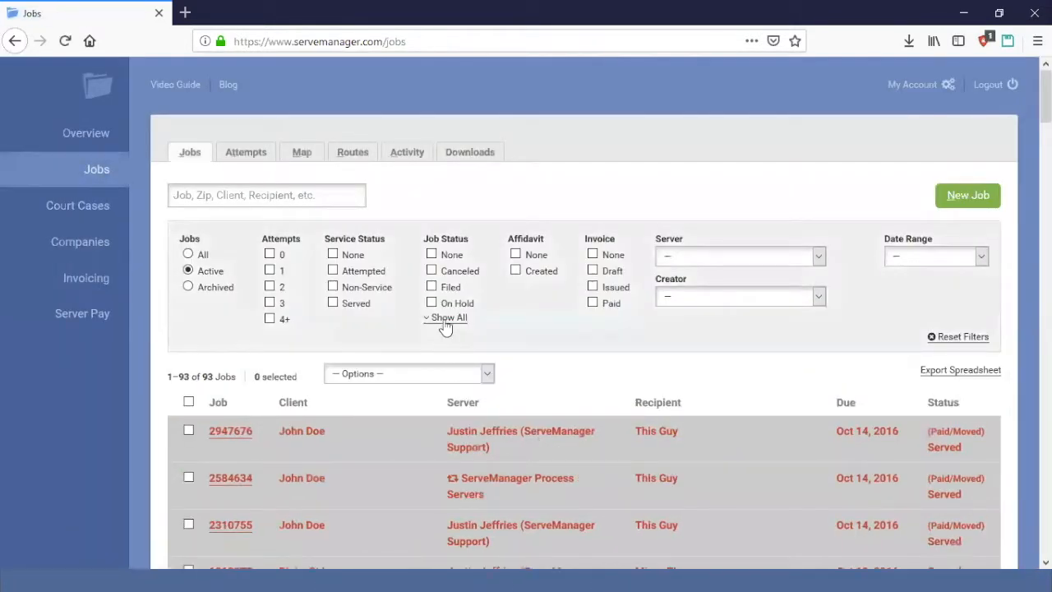
Expand the job status filters and filter the jobs list by the Example status
{"action": "left_click", "coordinate": [448, 318]}
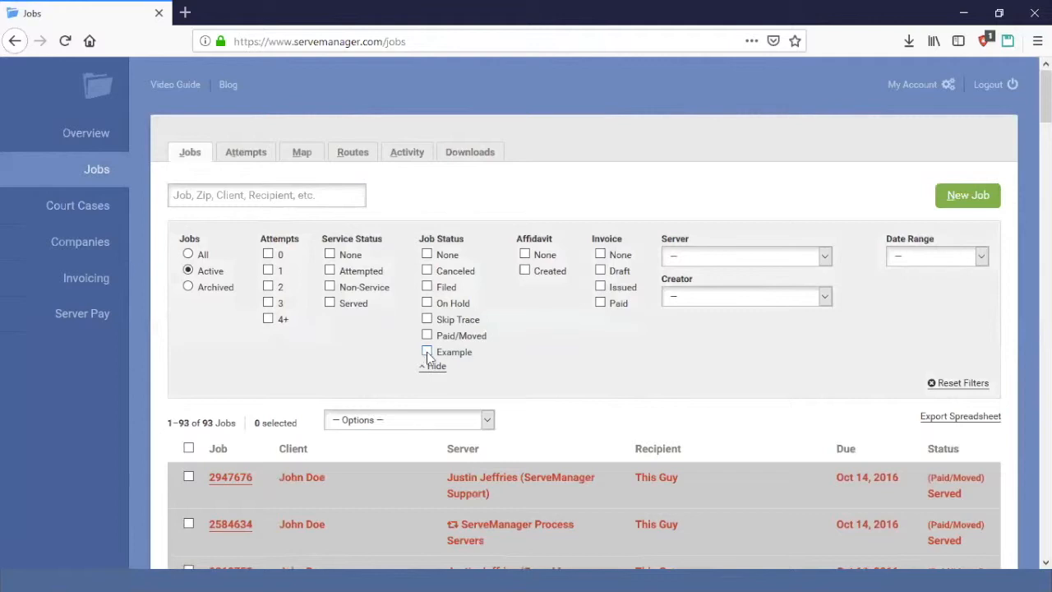
{"action": "left_click", "coordinate": [427, 351]}
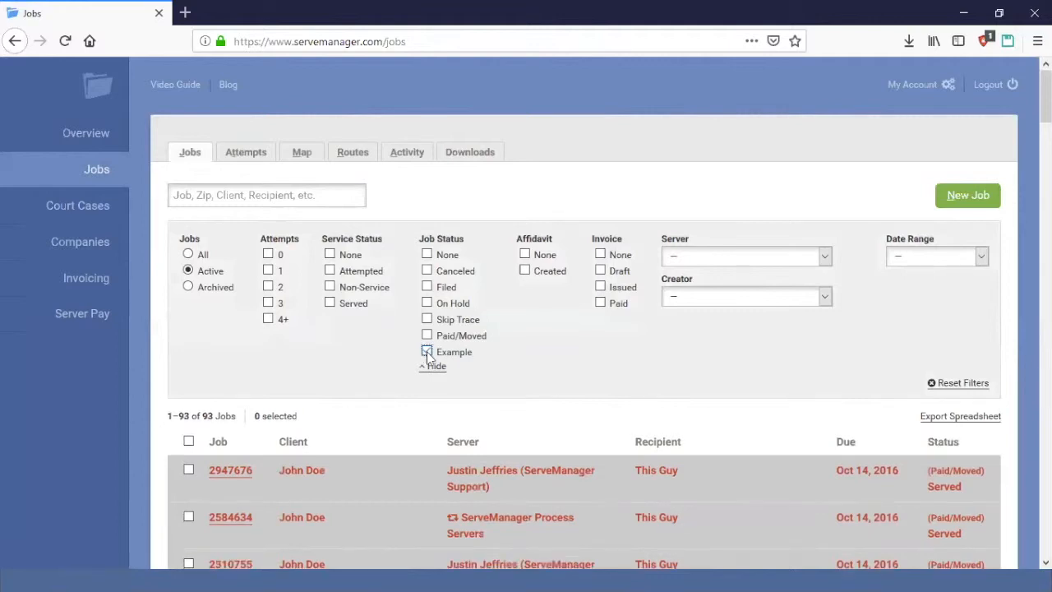
{"action": "scroll", "coordinate": [457, 411], "scroll_direction": "down", "scroll_amount": 3}
{"action": "scroll", "coordinate": [458, 428], "scroll_direction": "down", "scroll_amount": 2}
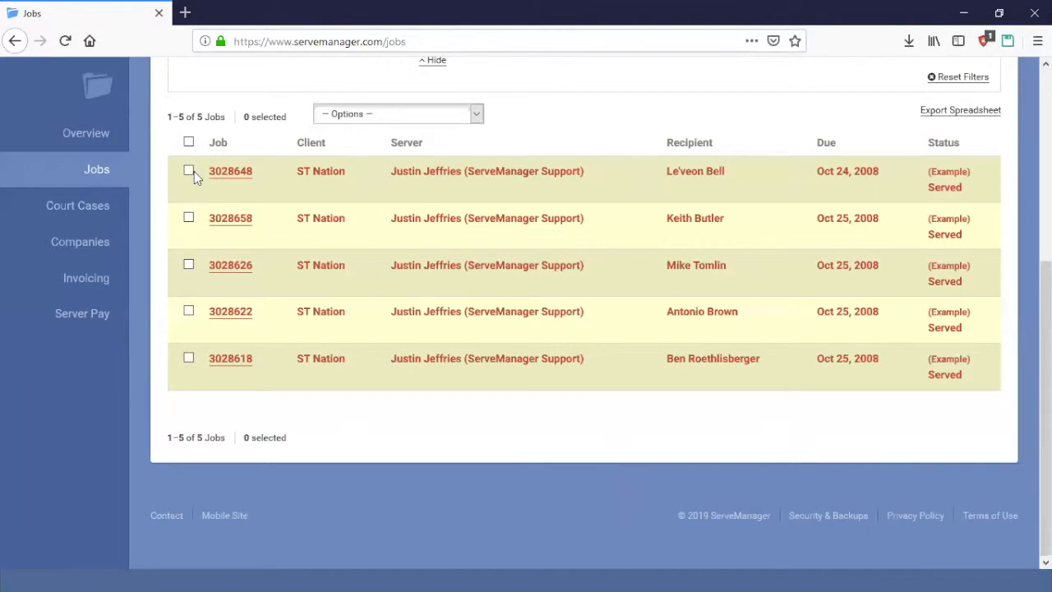
Select all five jobs in the Example-filtered jobs list
{"action": "scroll", "coordinate": [657, 339], "scroll_direction": "up", "scroll_amount": 3}
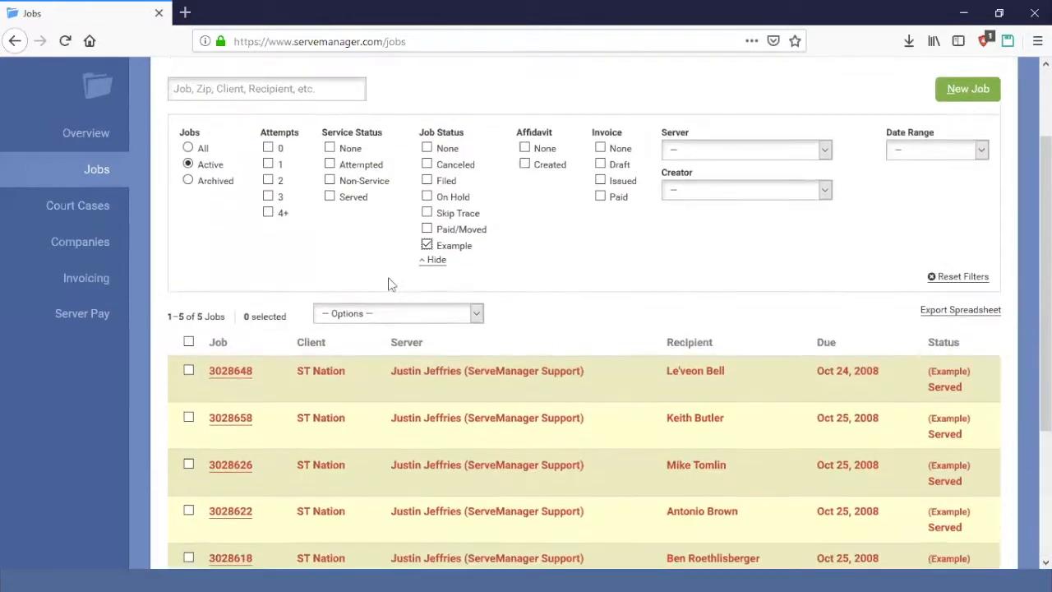
{"action": "scroll", "coordinate": [390, 282], "scroll_direction": "down", "scroll_amount": 1}
{"action": "left_click", "coordinate": [189, 328]}
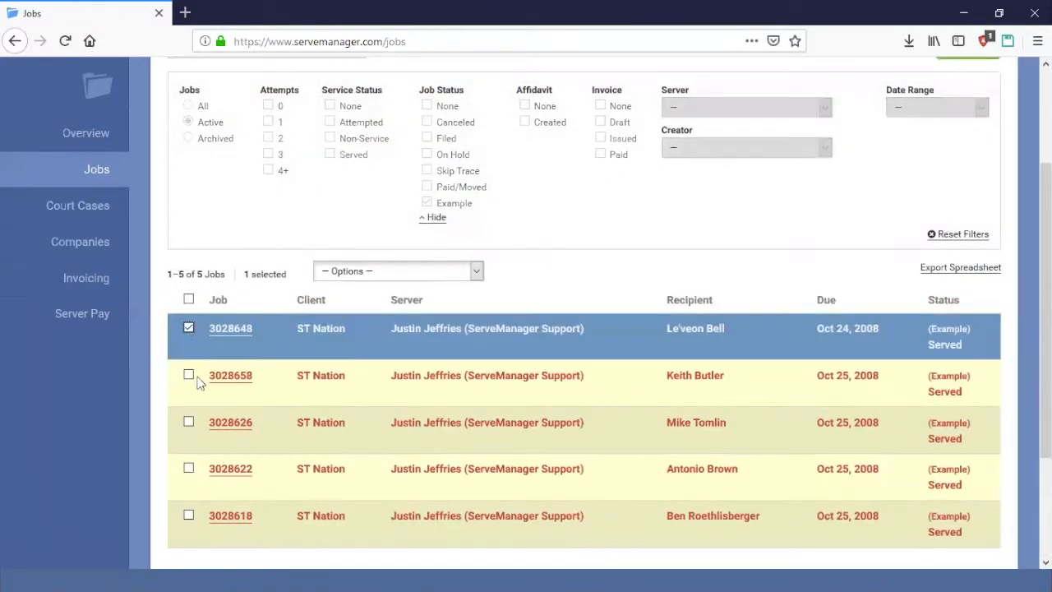
{"action": "left_click", "coordinate": [188, 375]}
{"action": "left_click", "coordinate": [189, 424]}
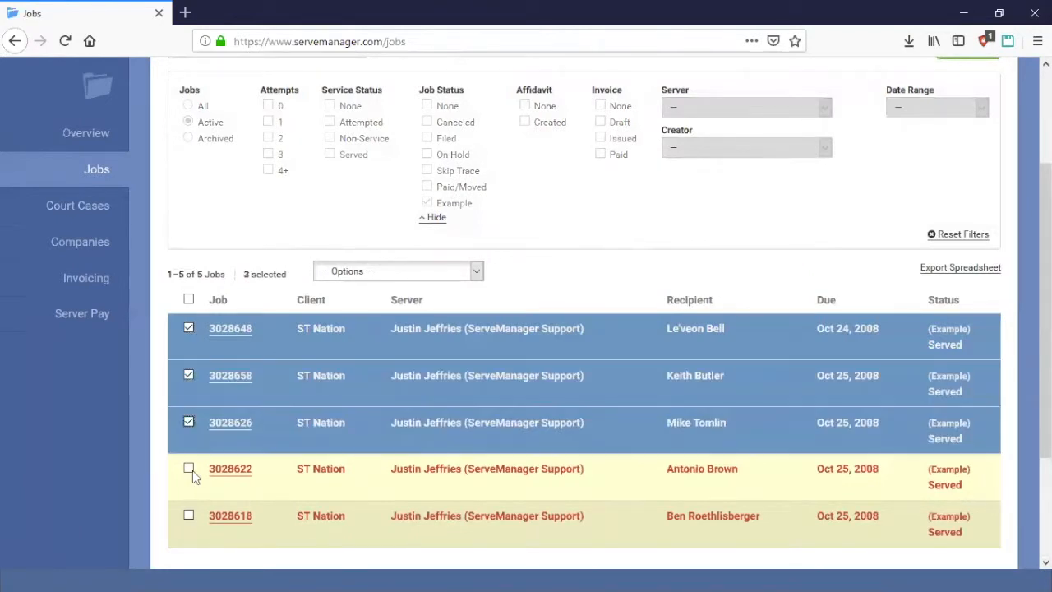
{"action": "left_click", "coordinate": [187, 468]}
{"action": "left_click", "coordinate": [188, 515]}
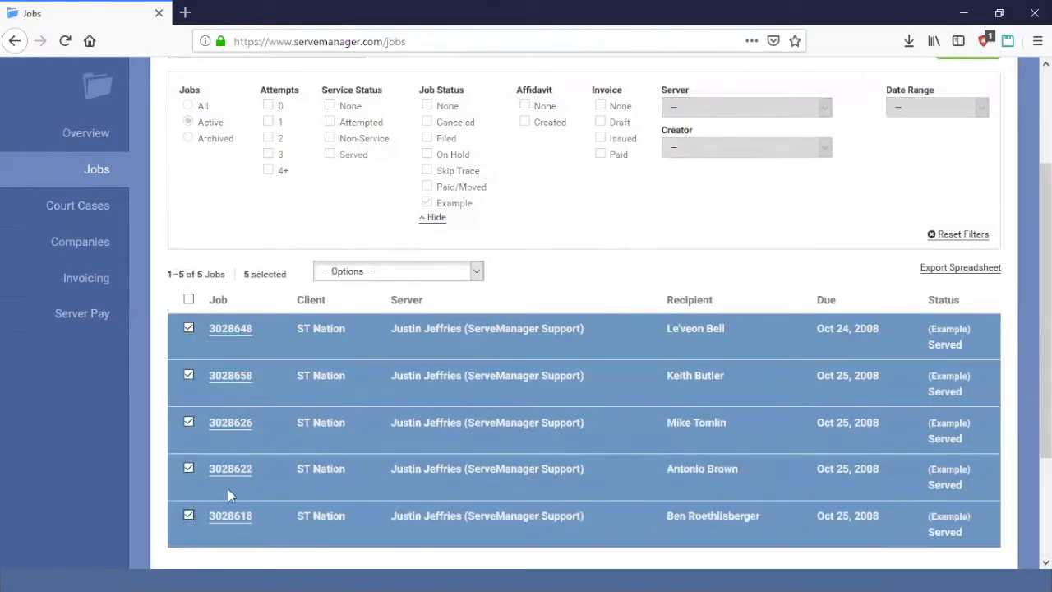
Start recording an attempt for the selected jobs, open its mobile version with GPS and allow location access
{"action": "left_click", "coordinate": [365, 273]}
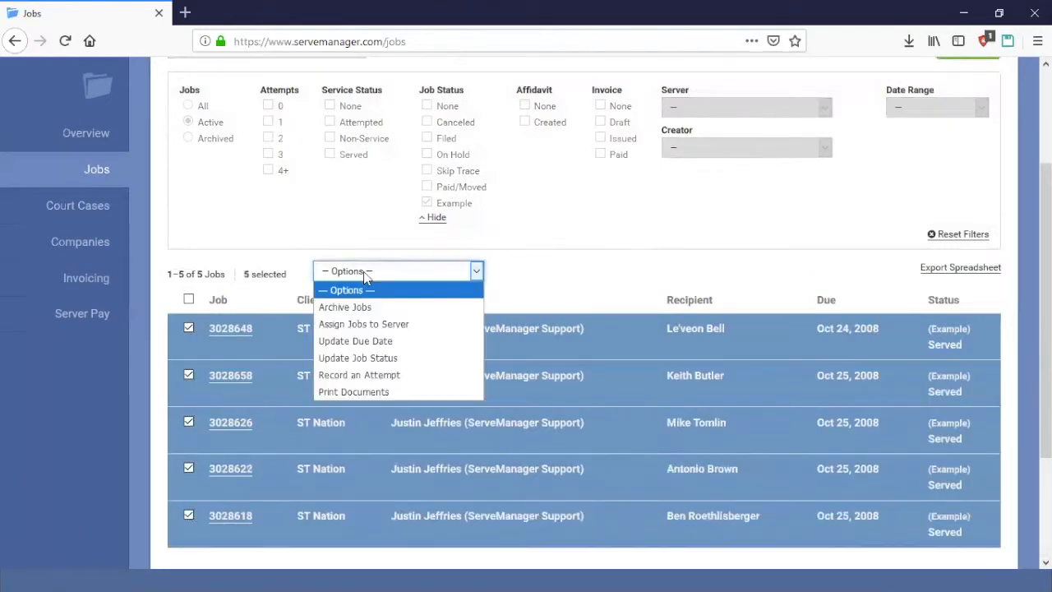
{"action": "left_click", "coordinate": [407, 376]}
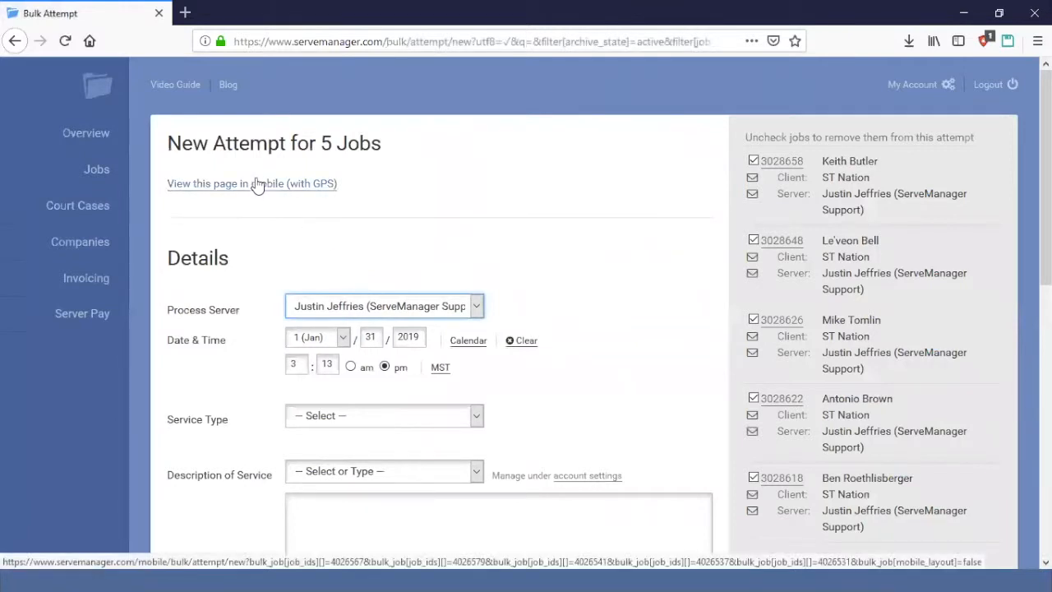
{"action": "left_click", "coordinate": [186, 185]}
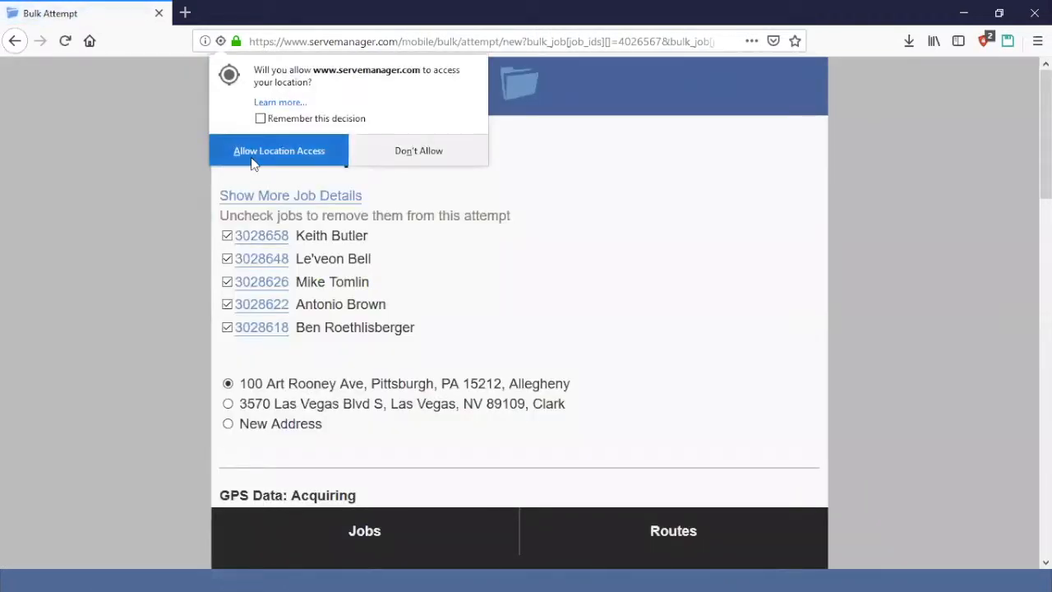
{"action": "left_click", "coordinate": [252, 160]}
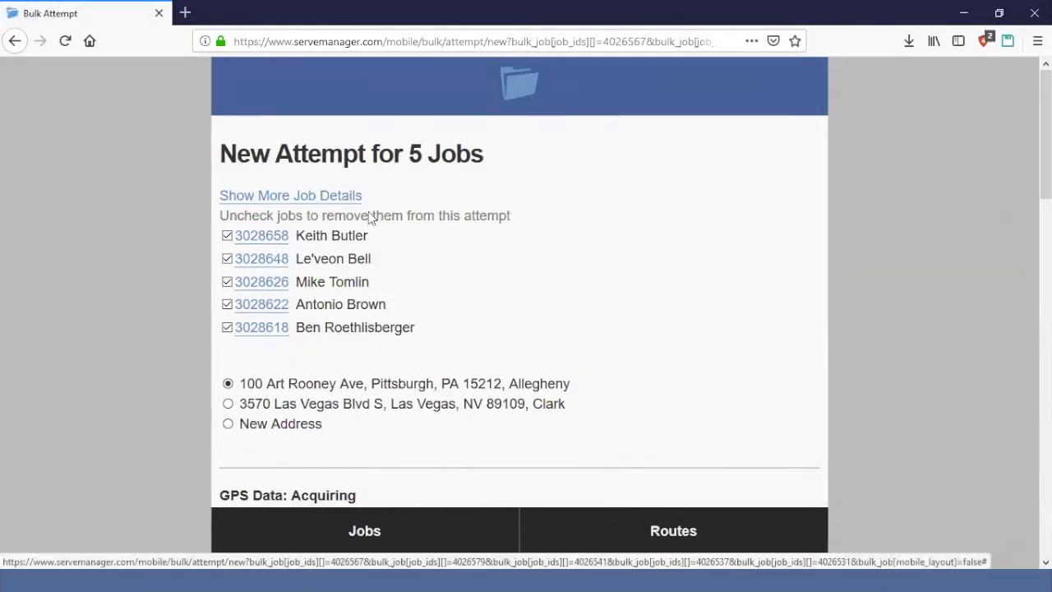
Review the jobs included in the attempt, the service address choices, the map and the GPS data
{"action": "scroll", "coordinate": [369, 220], "scroll_direction": "down", "scroll_amount": 2}
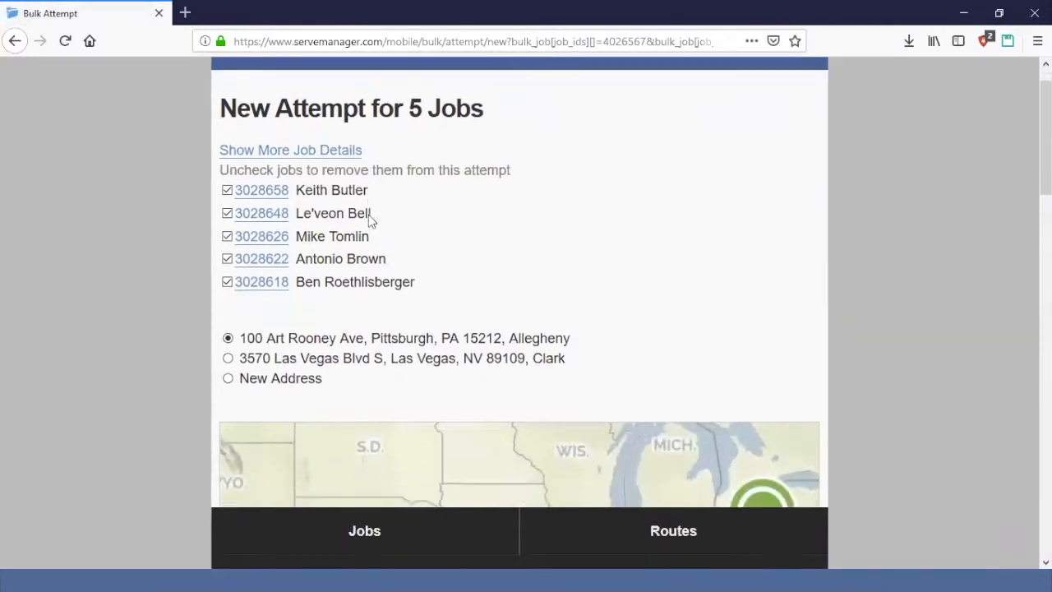
{"action": "scroll", "coordinate": [383, 249], "scroll_direction": "down", "scroll_amount": 4}
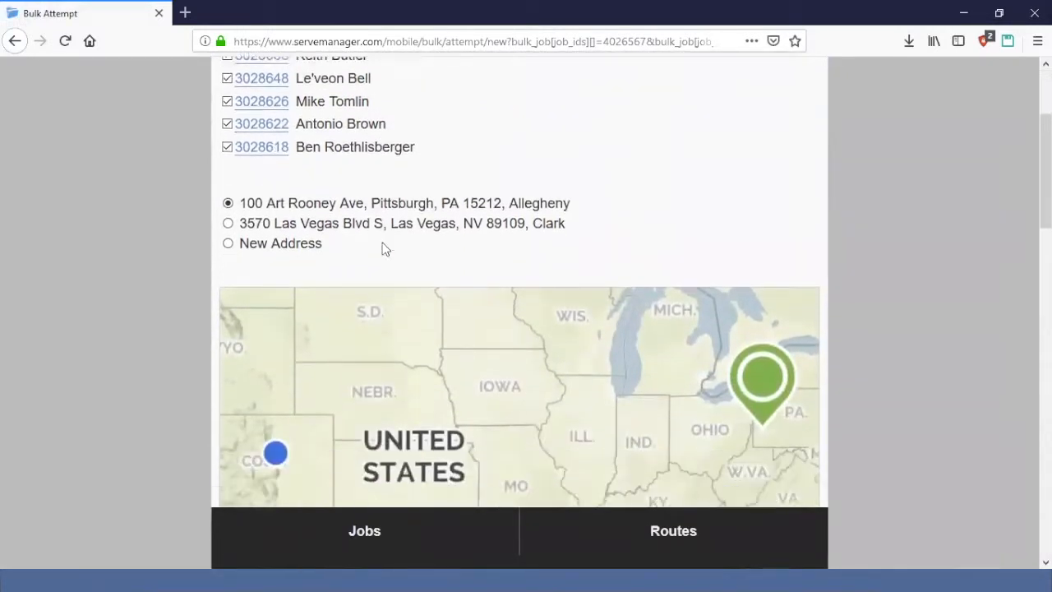
{"action": "scroll", "coordinate": [383, 249], "scroll_direction": "up", "scroll_amount": 2}
{"action": "scroll", "coordinate": [384, 249], "scroll_direction": "down", "scroll_amount": 1}
{"action": "scroll", "coordinate": [383, 249], "scroll_direction": "down", "scroll_amount": 3}
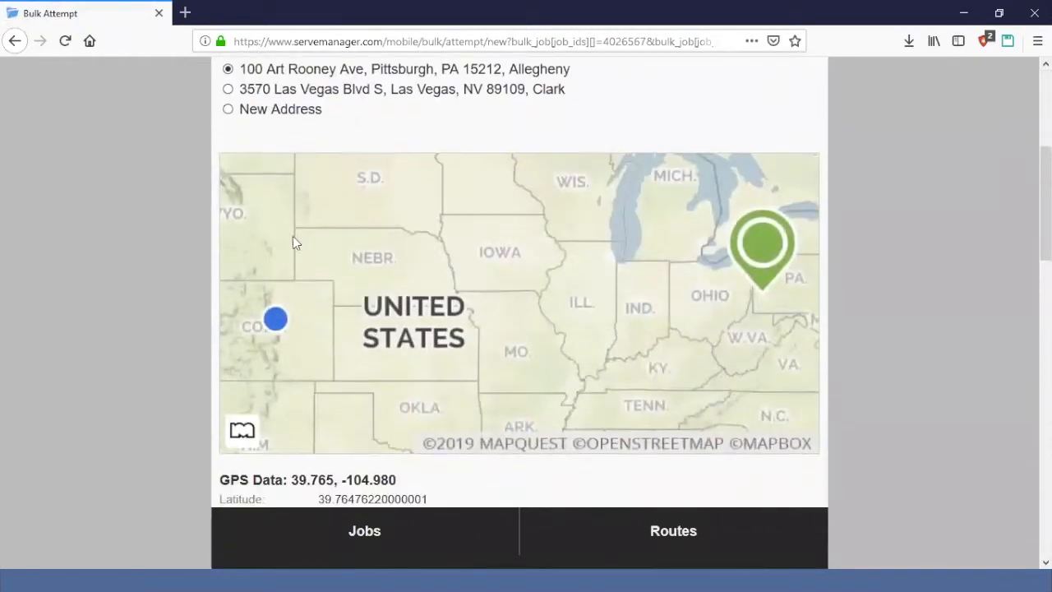
{"action": "scroll", "coordinate": [610, 325], "scroll_direction": "up", "scroll_amount": 5}
{"action": "scroll", "coordinate": [612, 333], "scroll_direction": "down", "scroll_amount": 7}
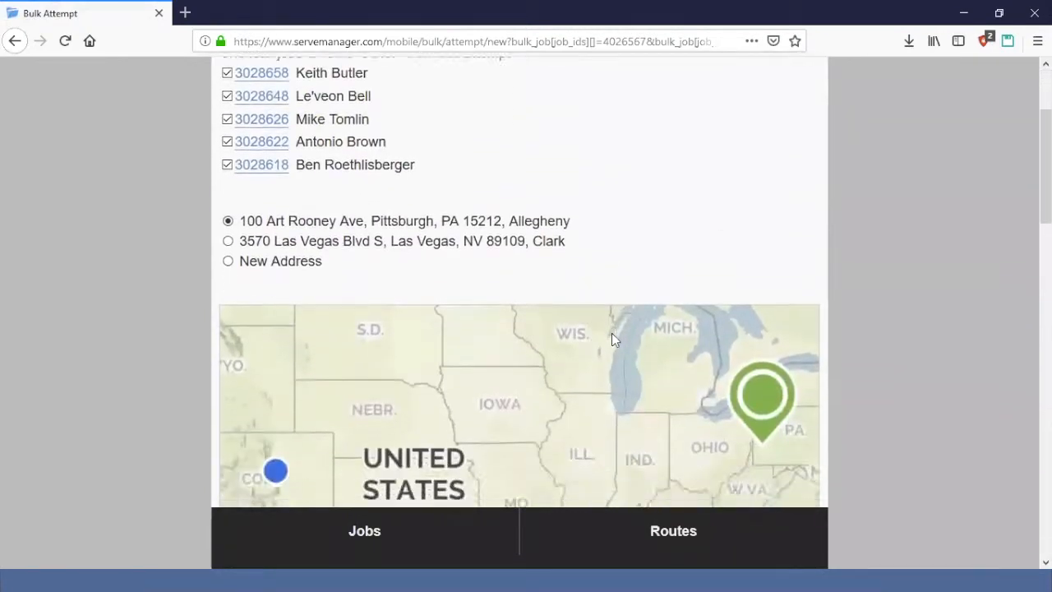
{"action": "scroll", "coordinate": [613, 336], "scroll_direction": "down", "scroll_amount": 3}
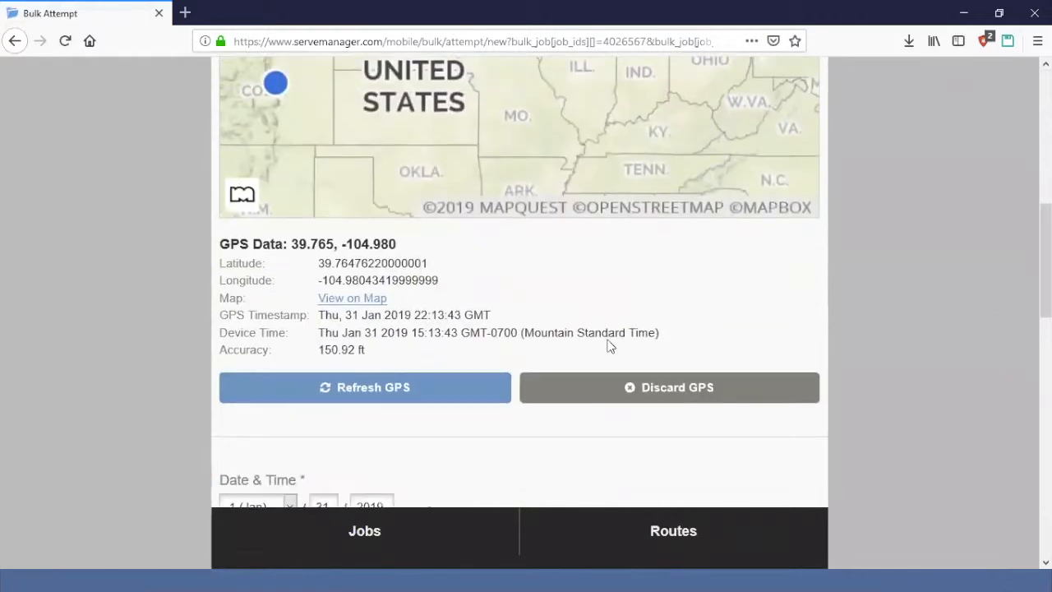
{"action": "scroll", "coordinate": [610, 347], "scroll_direction": "down", "scroll_amount": 6}
{"action": "scroll", "coordinate": [610, 346], "scroll_direction": "up", "scroll_amount": 5}
{"action": "scroll", "coordinate": [610, 346], "scroll_direction": "down", "scroll_amount": 5}
{"action": "scroll", "coordinate": [610, 346], "scroll_direction": "down", "scroll_amount": 3}
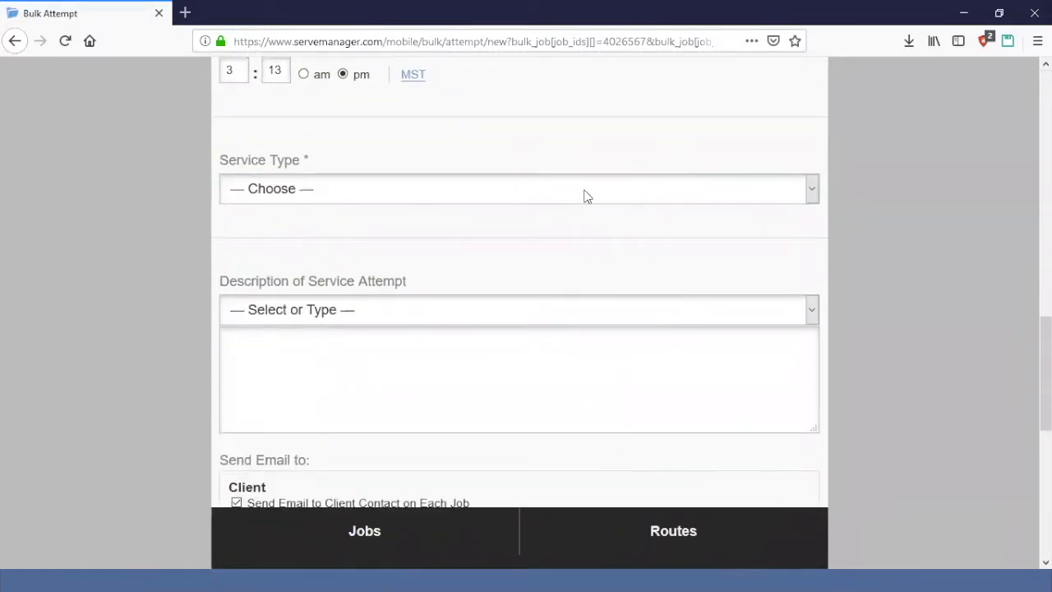
Set the bulk attempt's service type to Personal/Individual
{"action": "left_click", "coordinate": [584, 195]}
{"action": "left_click", "coordinate": [584, 195]}
{"action": "left_click", "coordinate": [585, 194]}
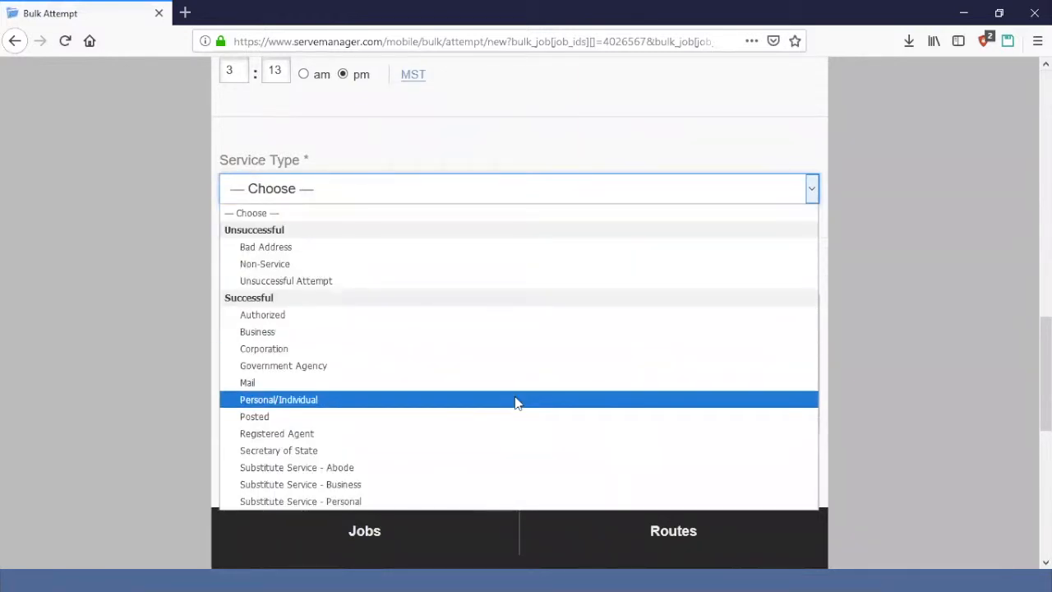
{"action": "left_click", "coordinate": [517, 403]}
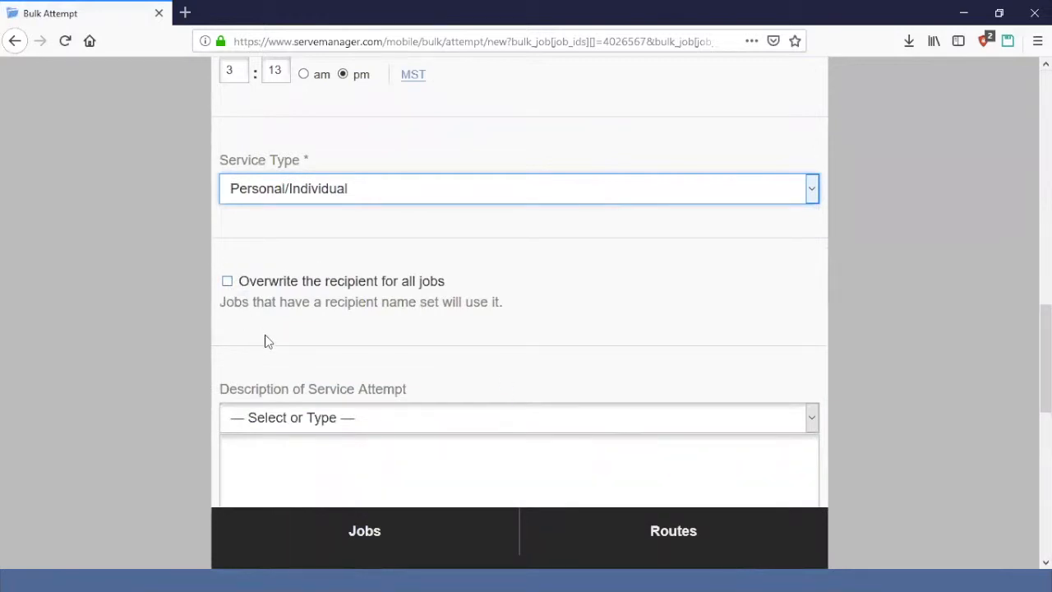
Check the description and email options on the mobile form and save the bulk attempt
{"action": "scroll", "coordinate": [271, 312], "scroll_direction": "down", "scroll_amount": 4}
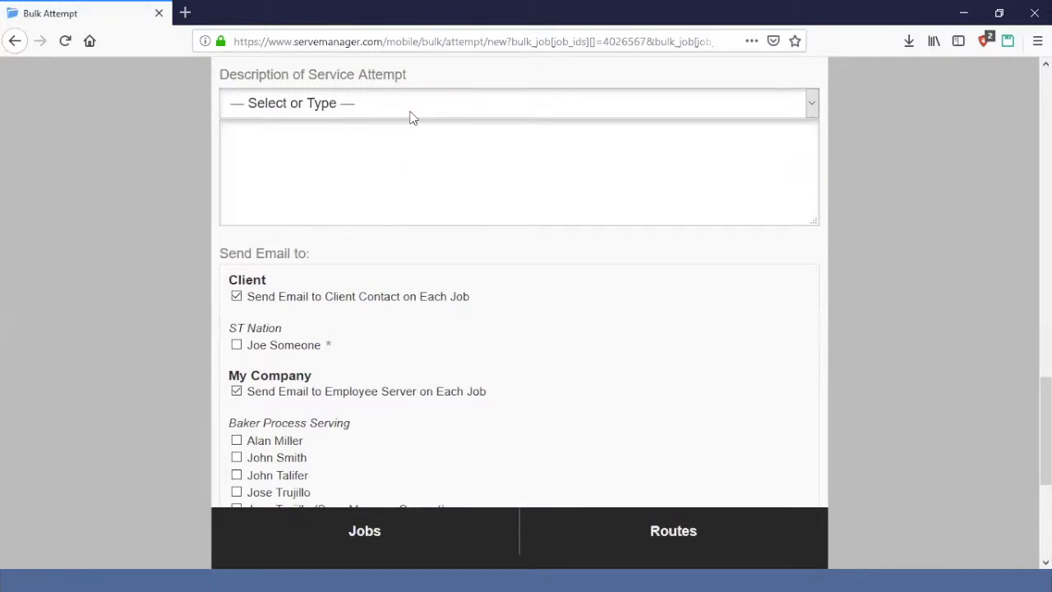
{"action": "scroll", "coordinate": [406, 289], "scroll_direction": "down", "scroll_amount": 3}
{"action": "scroll", "coordinate": [408, 291], "scroll_direction": "up", "scroll_amount": 2}
{"action": "scroll", "coordinate": [408, 291], "scroll_direction": "down", "scroll_amount": 1}
{"action": "left_click", "coordinate": [357, 454]}
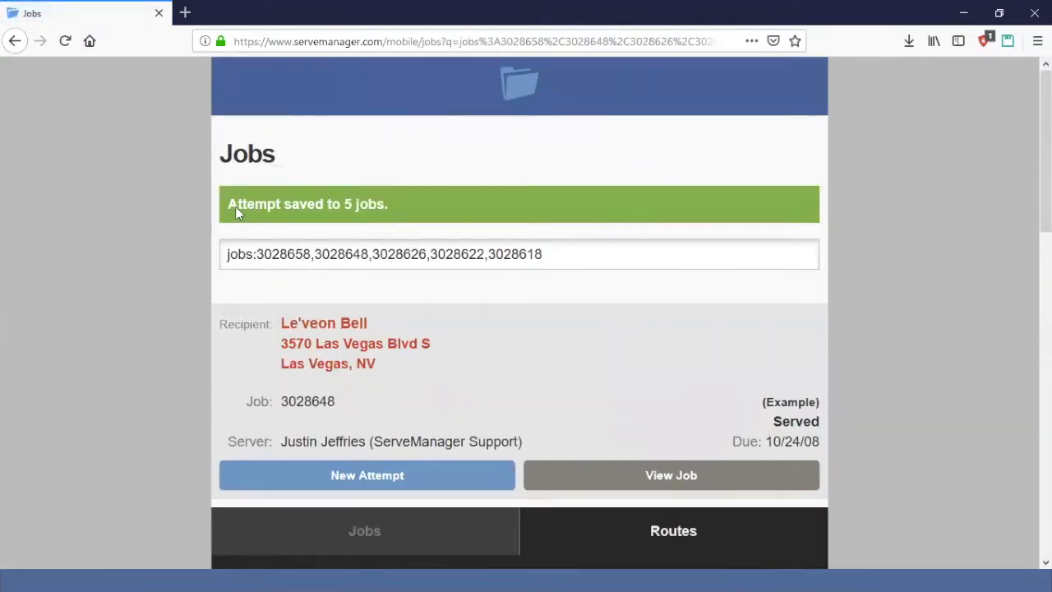
Look over the jobs covered by the saved attempt and return to the desktop site
{"action": "left_click", "coordinate": [402, 219]}
{"action": "scroll", "coordinate": [222, 378], "scroll_direction": "down", "scroll_amount": 10}
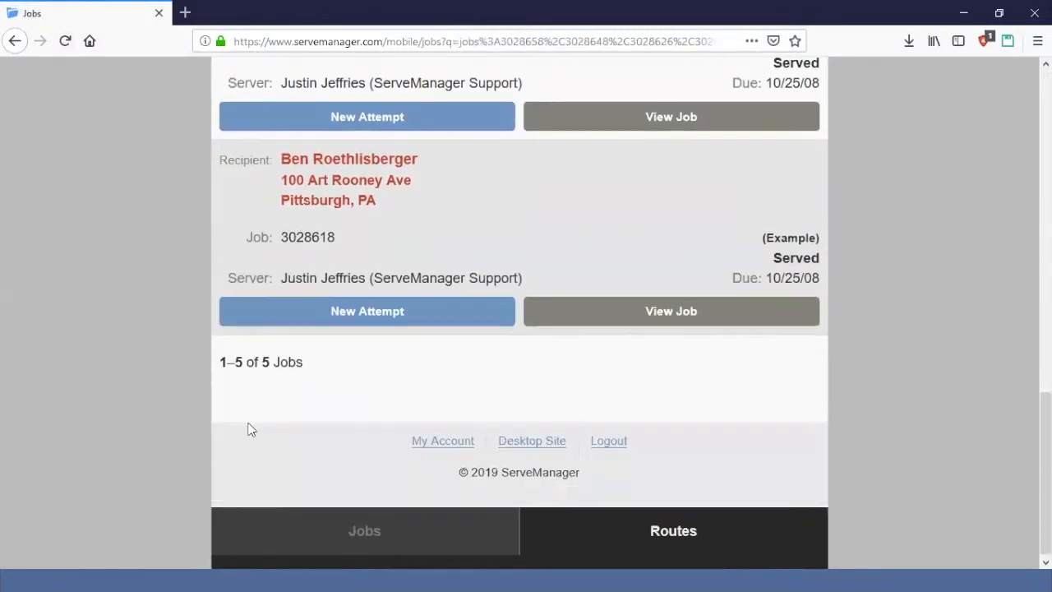
{"action": "left_click", "coordinate": [516, 444]}
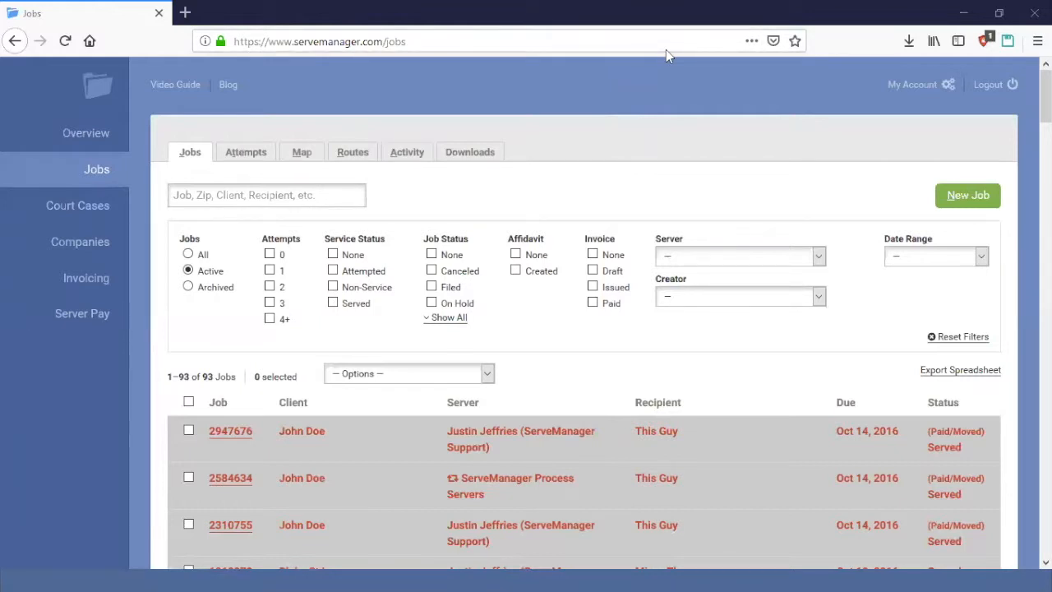
Make sure Enable Mass Attempts is turned on in the account settings and save the settings
{"action": "left_click", "coordinate": [915, 90]}
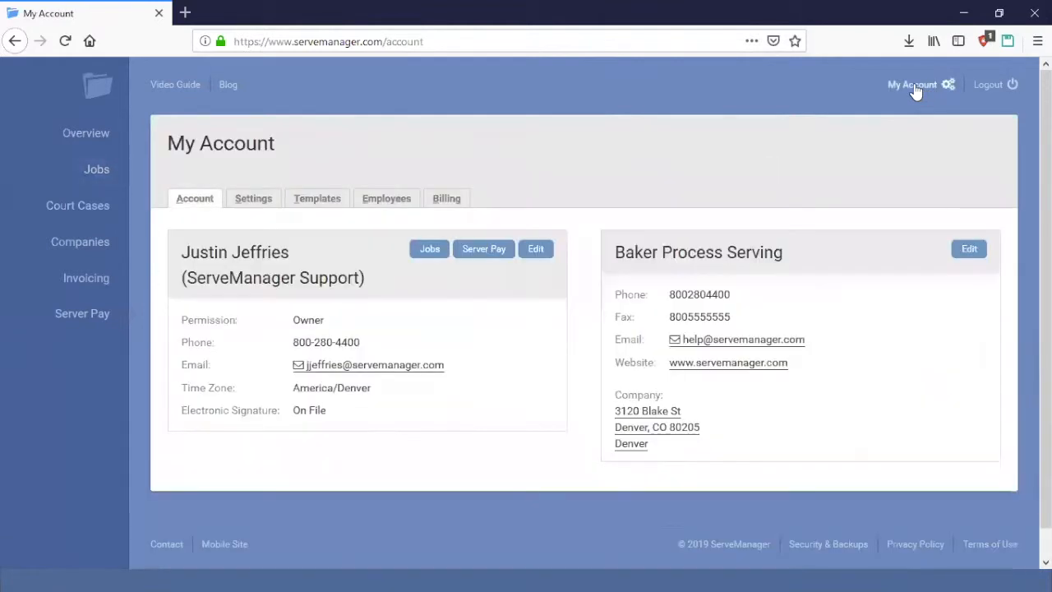
{"action": "left_click", "coordinate": [253, 199]}
{"action": "scroll", "coordinate": [643, 285], "scroll_direction": "down", "scroll_amount": 3}
{"action": "scroll", "coordinate": [646, 284], "scroll_direction": "down", "scroll_amount": 9}
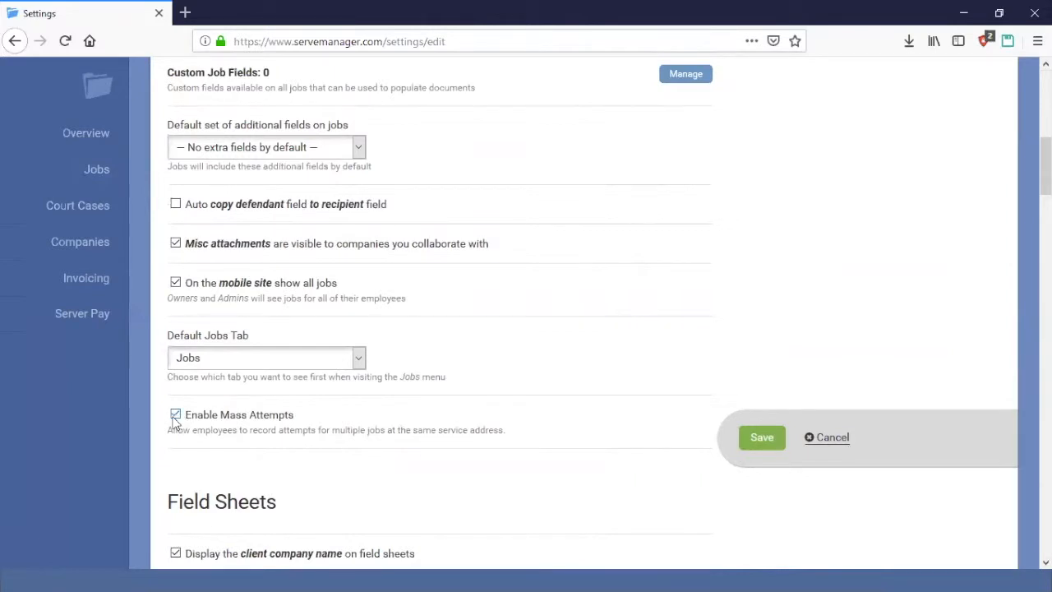
{"action": "left_click", "coordinate": [773, 448]}
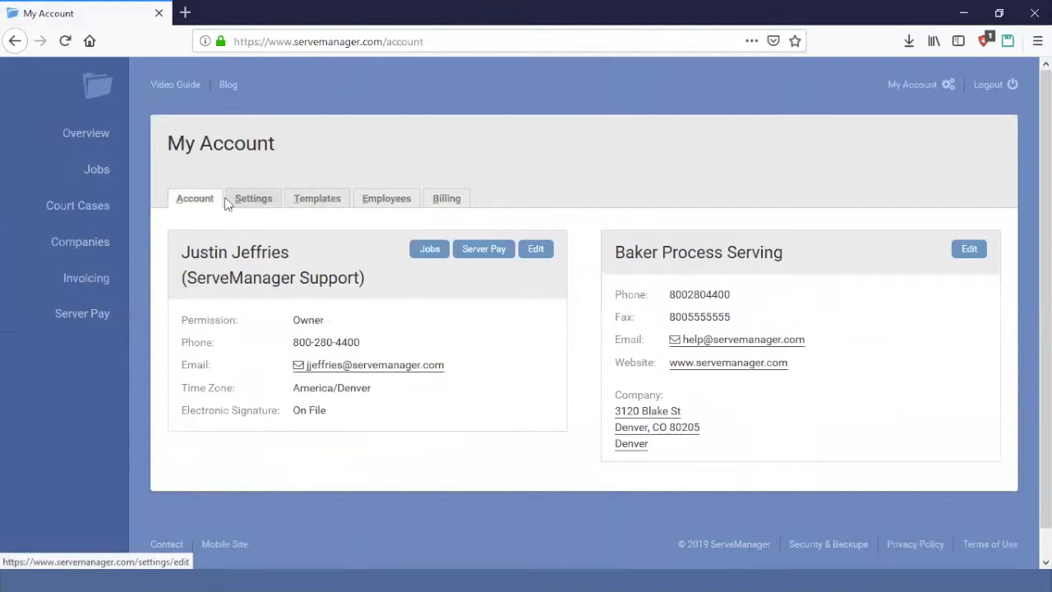
Return to the jobs list and filter it by the Example job status
{"action": "left_click", "coordinate": [114, 179]}
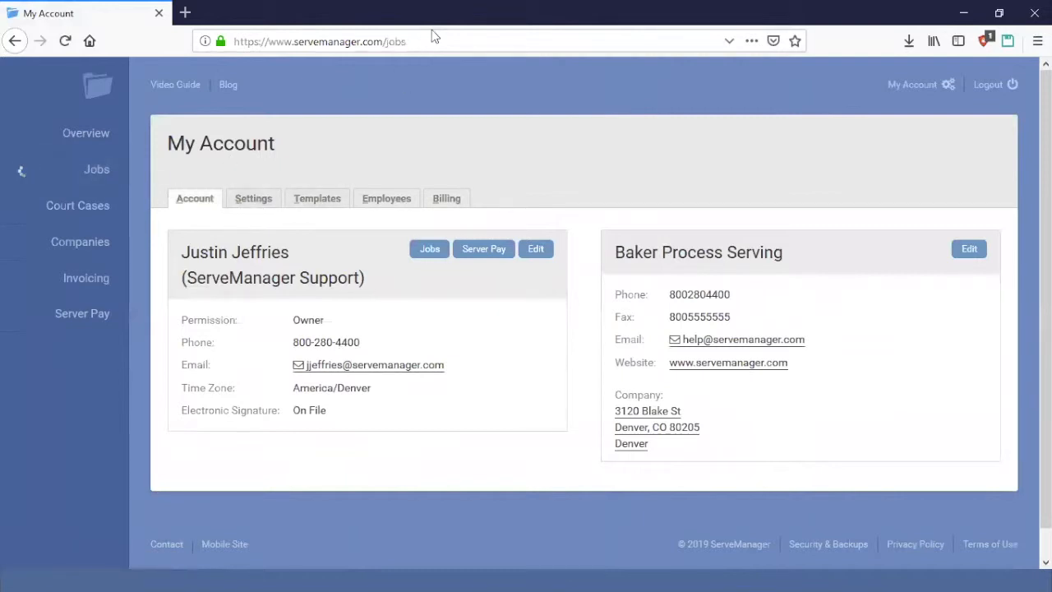
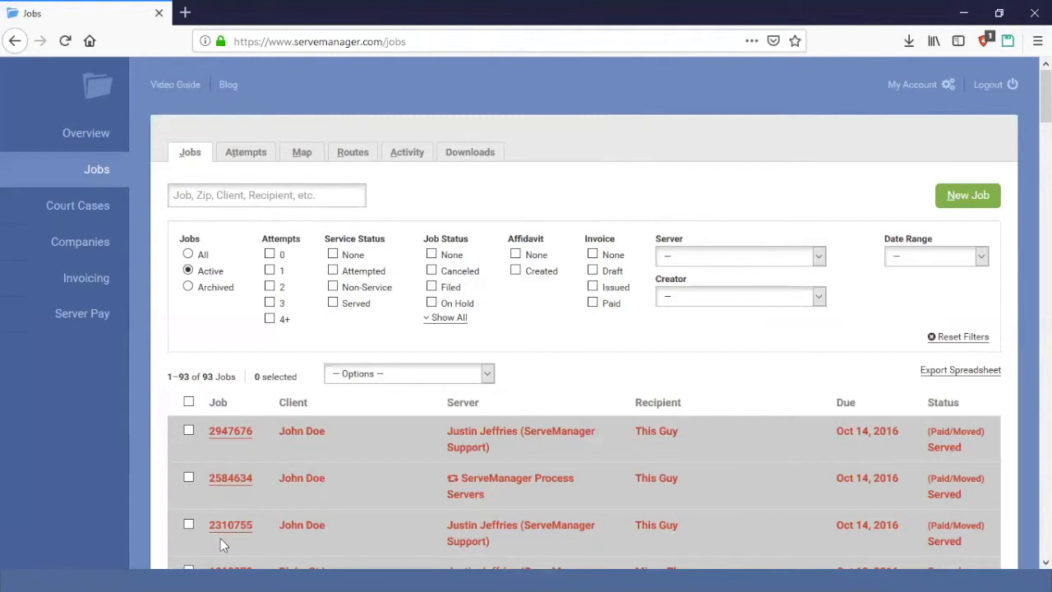
{"action": "left_click", "coordinate": [445, 318]}
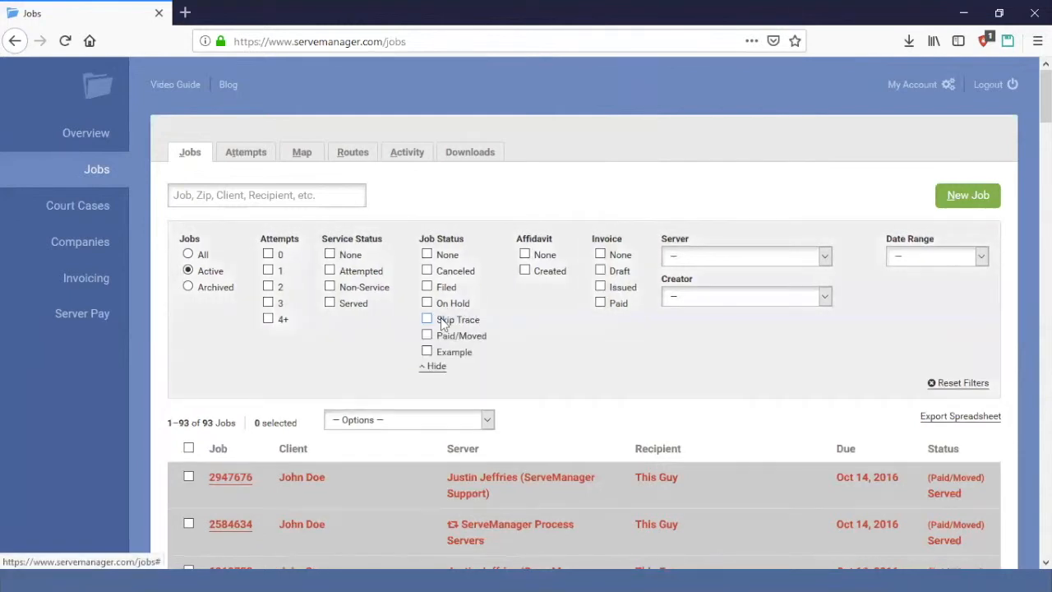
{"action": "left_click", "coordinate": [427, 352]}
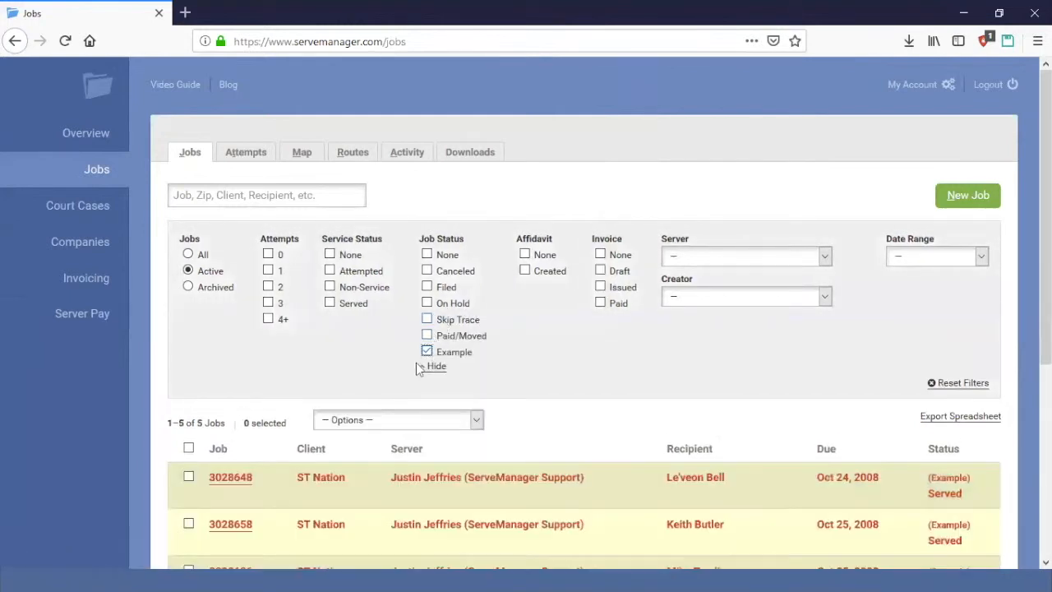
Open the first job in the Example-filtered list and archive it
{"action": "scroll", "coordinate": [348, 402], "scroll_direction": "down", "scroll_amount": 2}
{"action": "scroll", "coordinate": [349, 402], "scroll_direction": "down", "scroll_amount": 2}
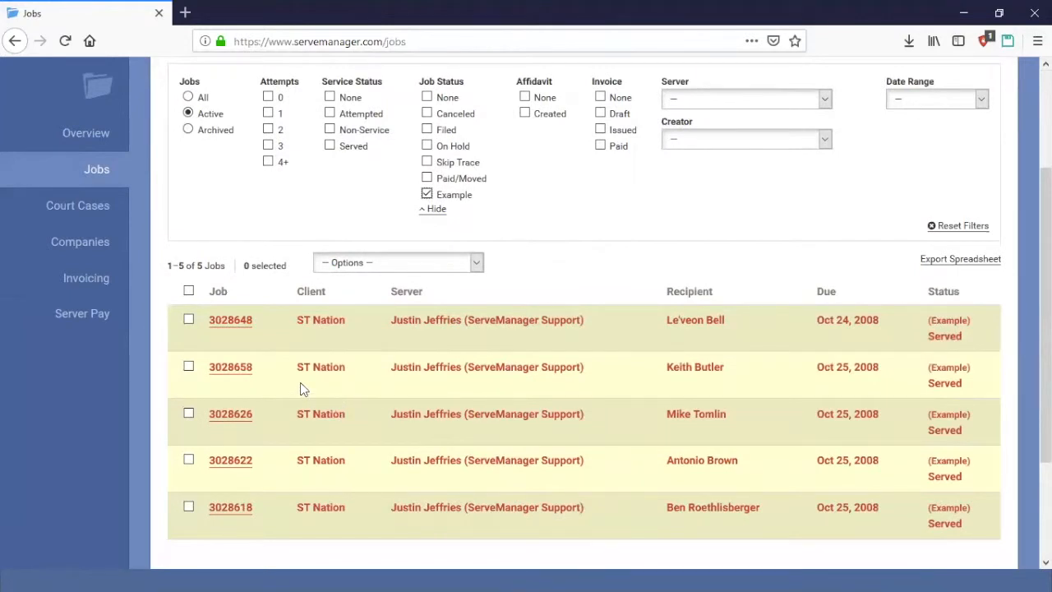
{"action": "left_click", "coordinate": [189, 320]}
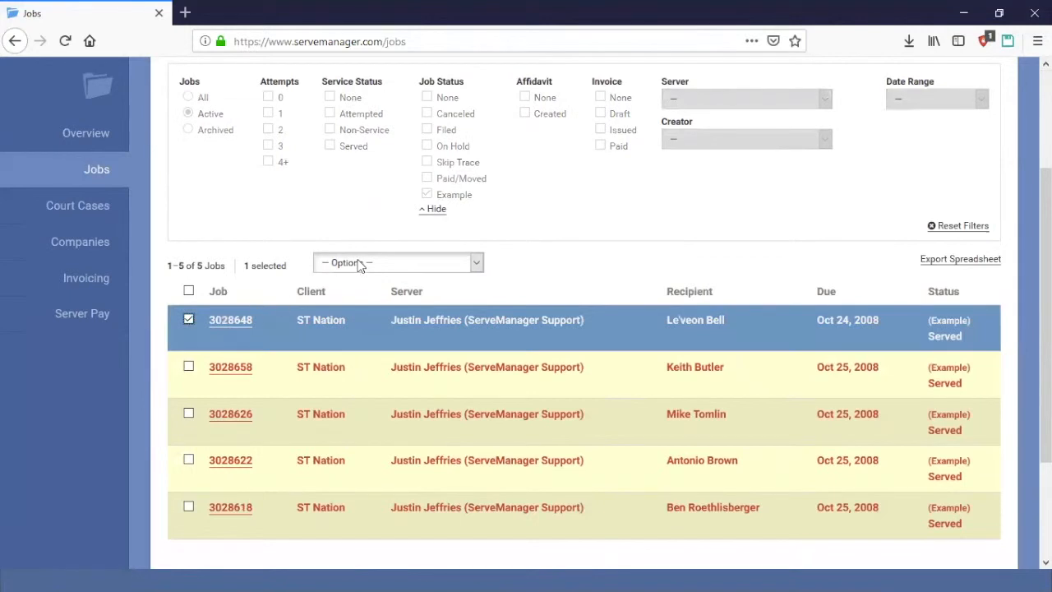
{"action": "left_click", "coordinate": [234, 325]}
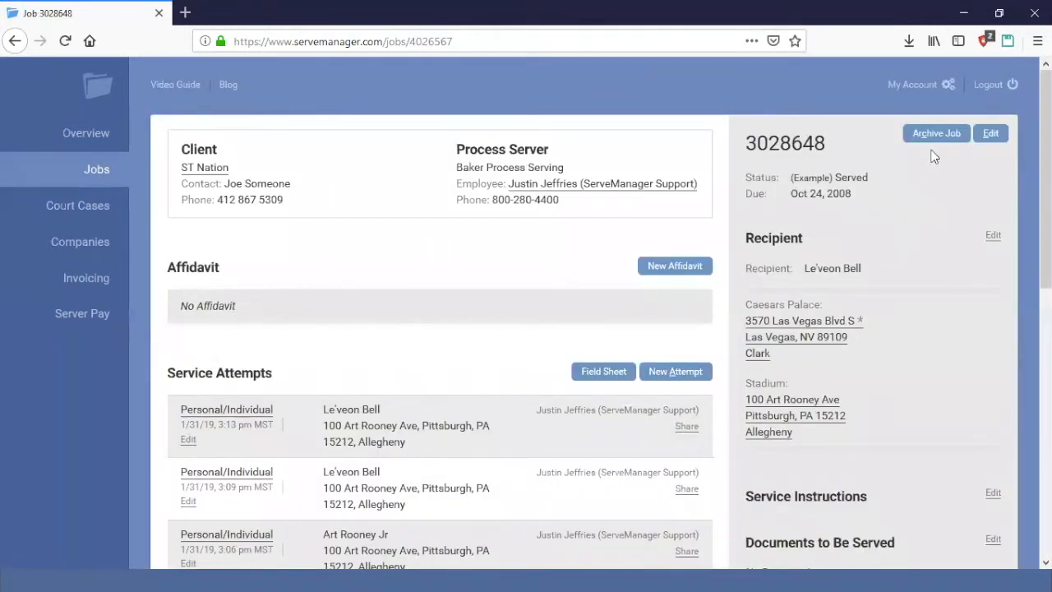
{"action": "left_click", "coordinate": [938, 134]}
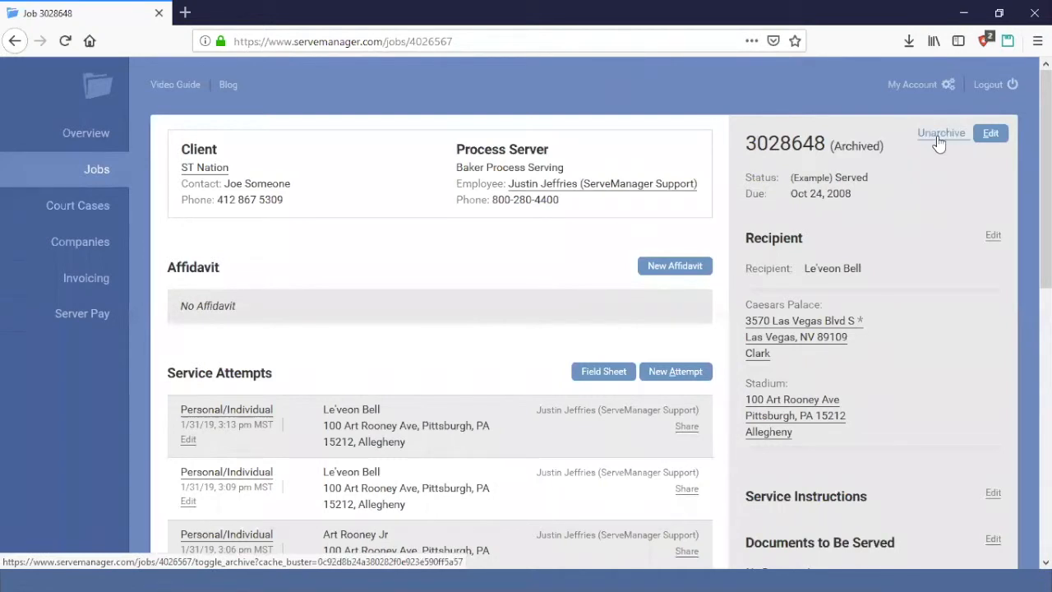
Go back to the jobs list and show all jobs with the Example status, including archived ones
{"action": "left_click", "coordinate": [93, 174]}
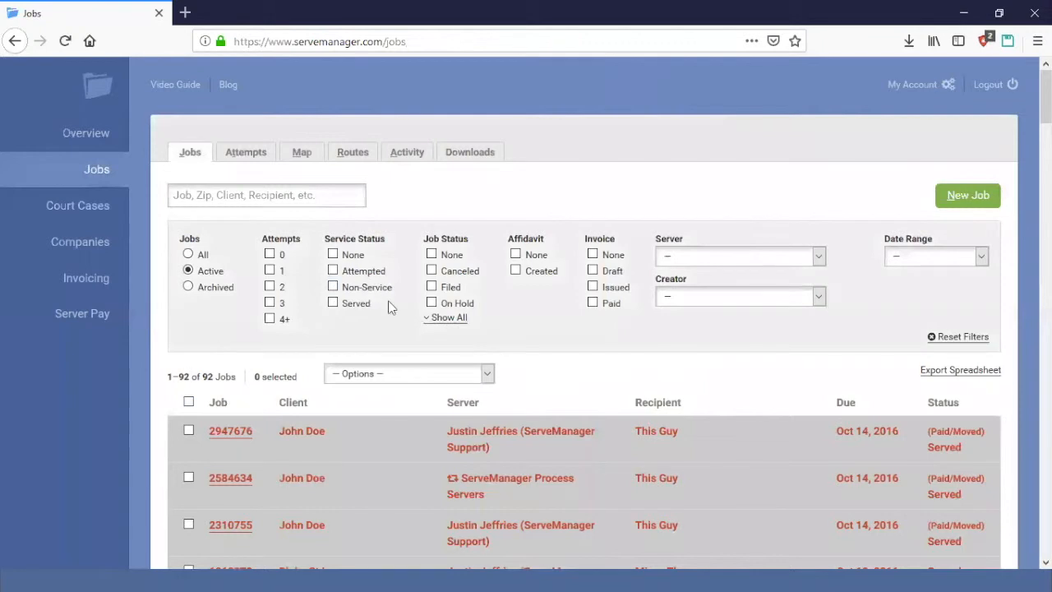
{"action": "left_click", "coordinate": [452, 318]}
{"action": "left_click", "coordinate": [427, 351]}
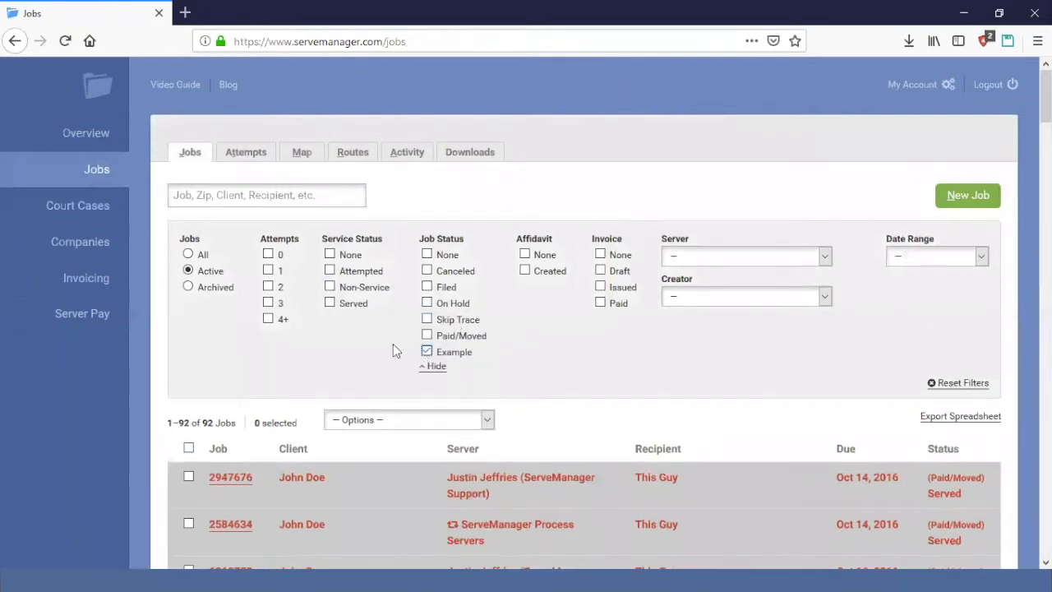
{"action": "left_click", "coordinate": [188, 255]}
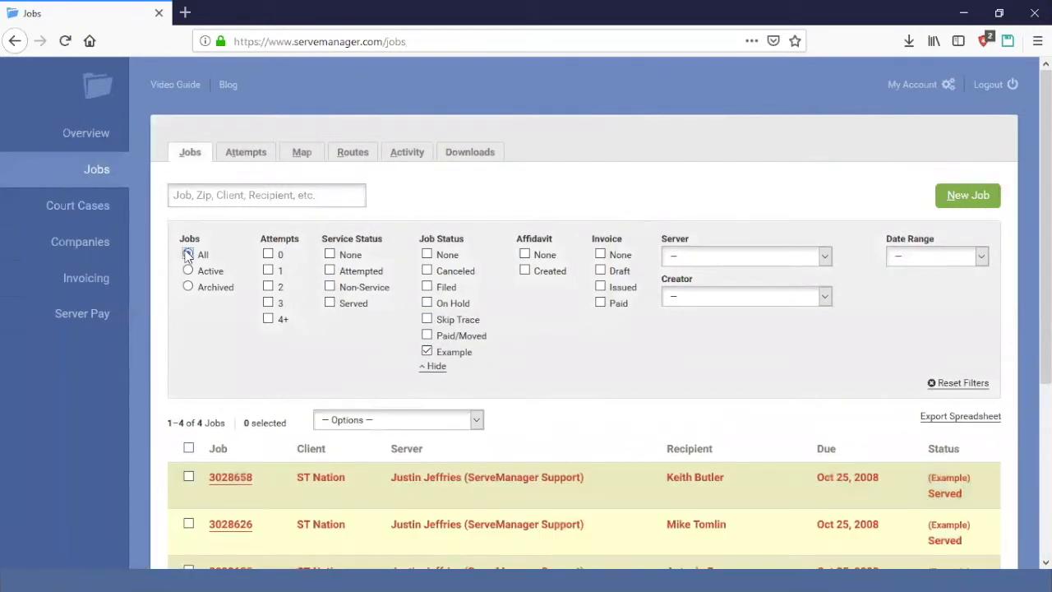
{"action": "scroll", "coordinate": [256, 393], "scroll_direction": "down", "scroll_amount": 2}
{"action": "scroll", "coordinate": [256, 393], "scroll_direction": "down", "scroll_amount": 1}
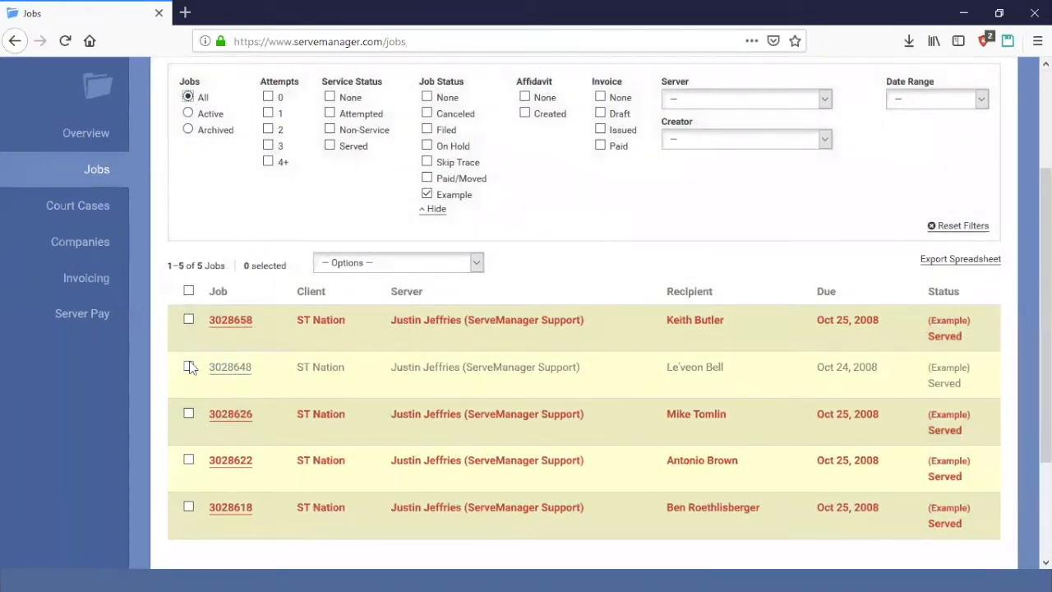
Start a bulk attempt for the archived second job and the third job in the Example-filtered list
{"action": "left_click", "coordinate": [188, 367]}
{"action": "left_click", "coordinate": [188, 413]}
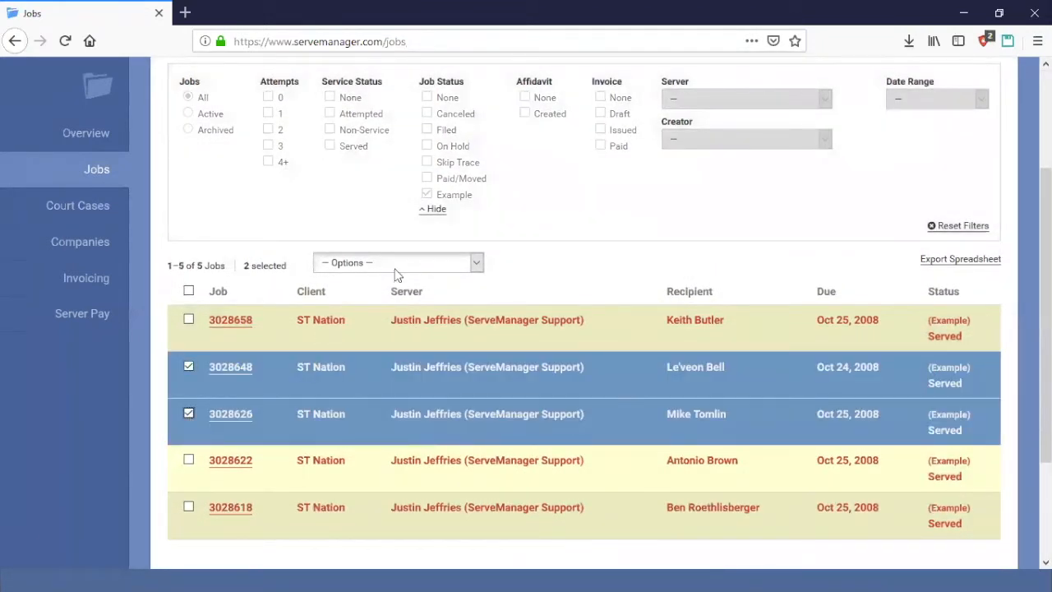
{"action": "left_click", "coordinate": [396, 263]}
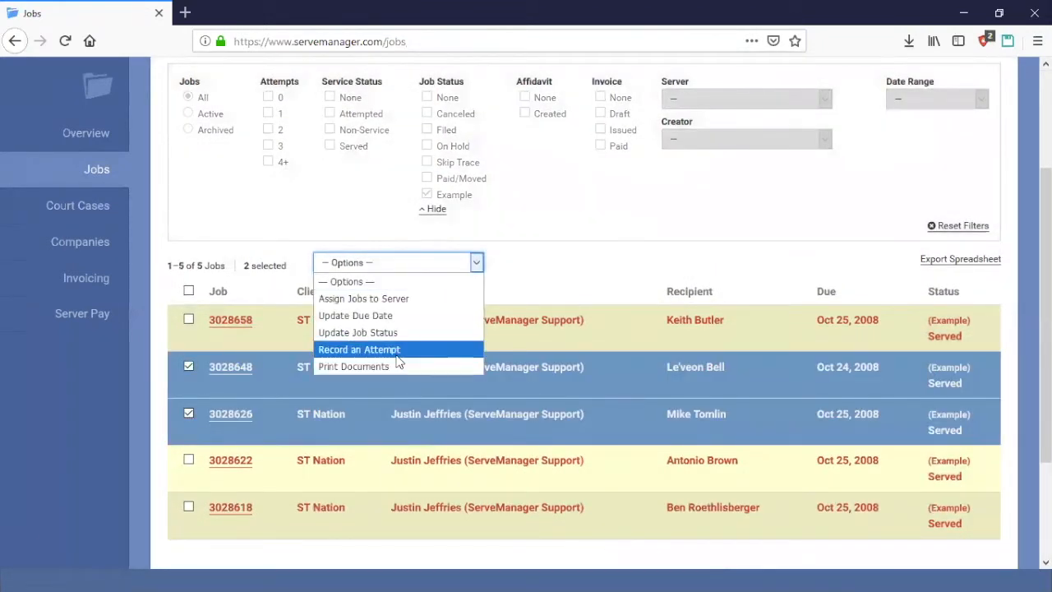
{"action": "left_click", "coordinate": [395, 351]}
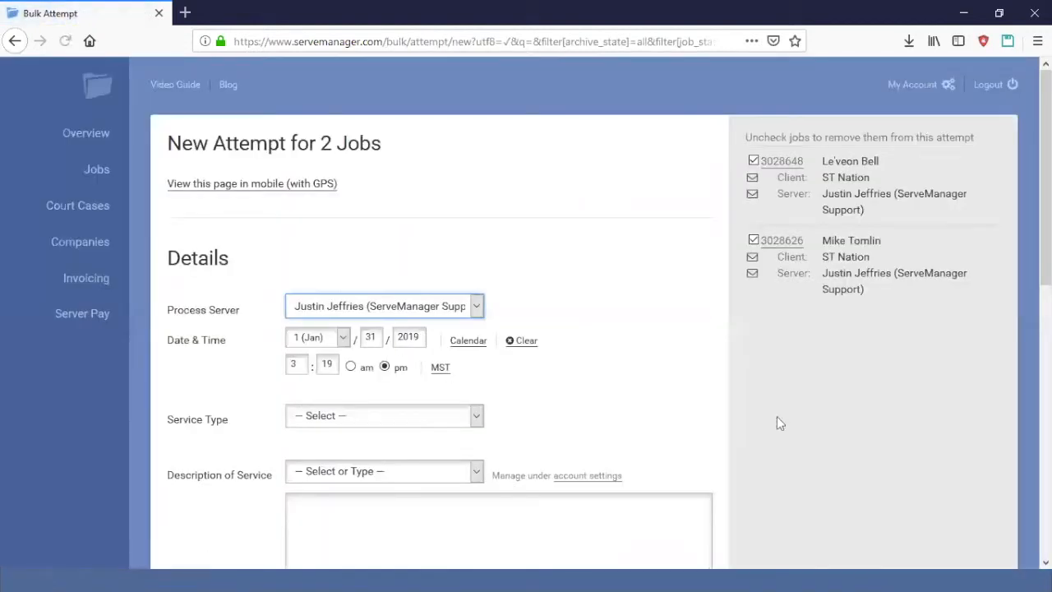
Return to the jobs list and filter it to all jobs, active and archived, with the Example status
{"action": "left_click", "coordinate": [16, 41]}
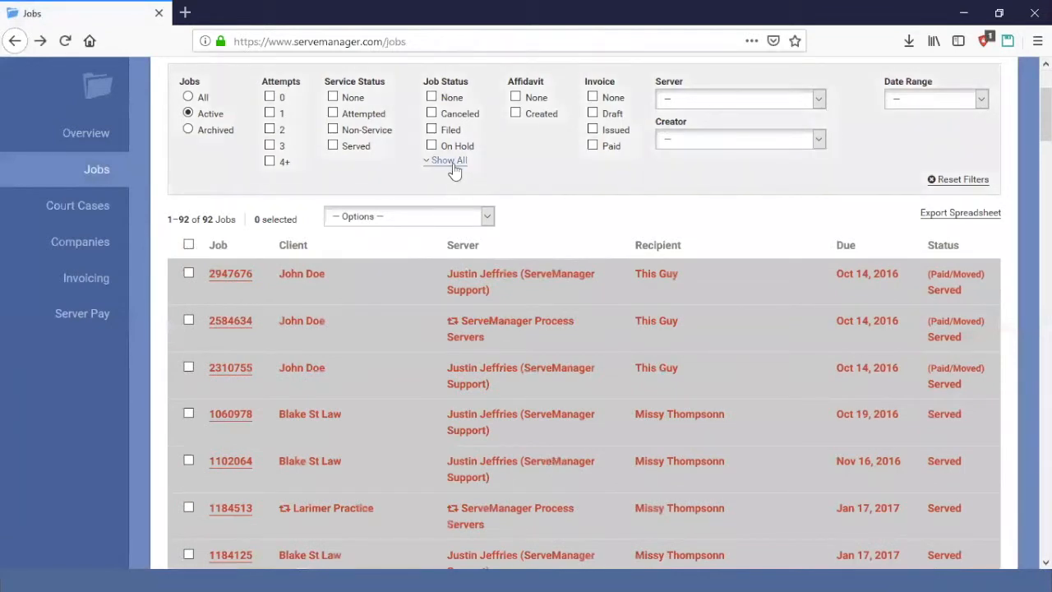
{"action": "left_click", "coordinate": [451, 163]}
{"action": "left_click", "coordinate": [427, 194]}
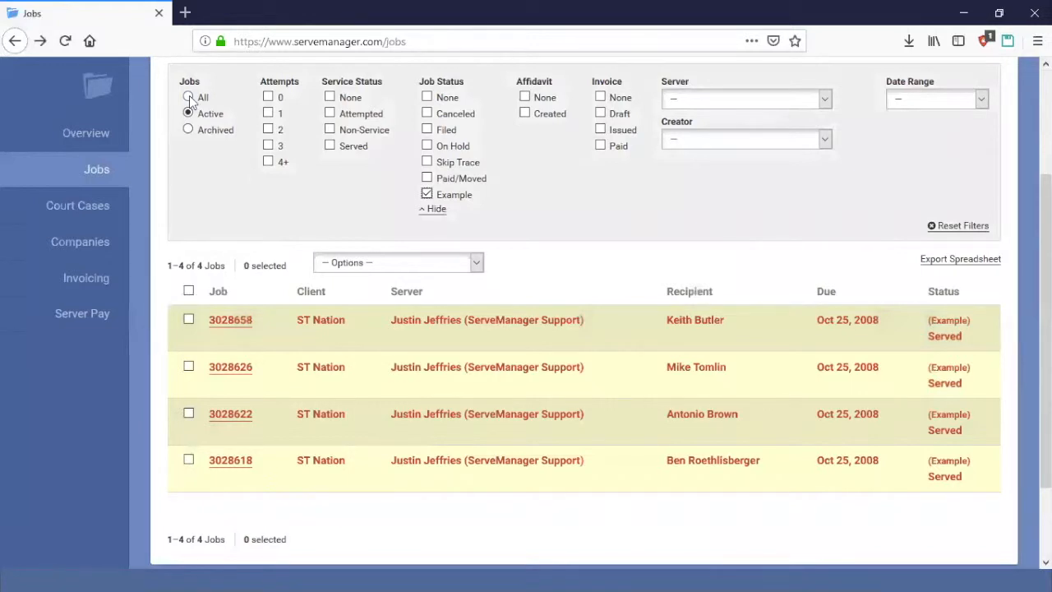
{"action": "left_click", "coordinate": [189, 98]}
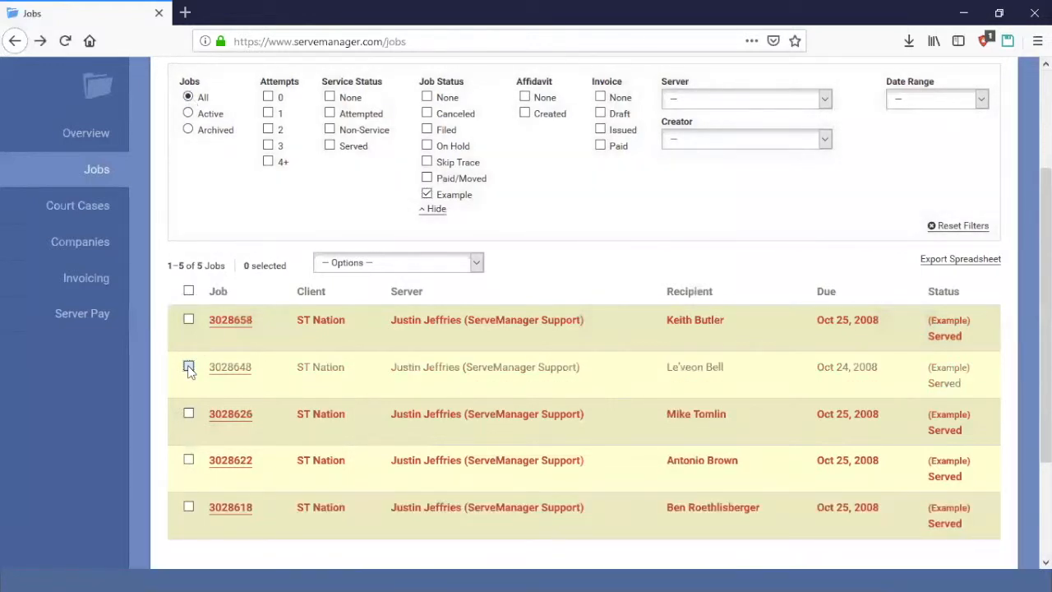
Start a bulk attempt for the first two listed jobs and exclude both jobs from the attempt
{"action": "left_click", "coordinate": [189, 368]}
{"action": "left_click", "coordinate": [188, 320]}
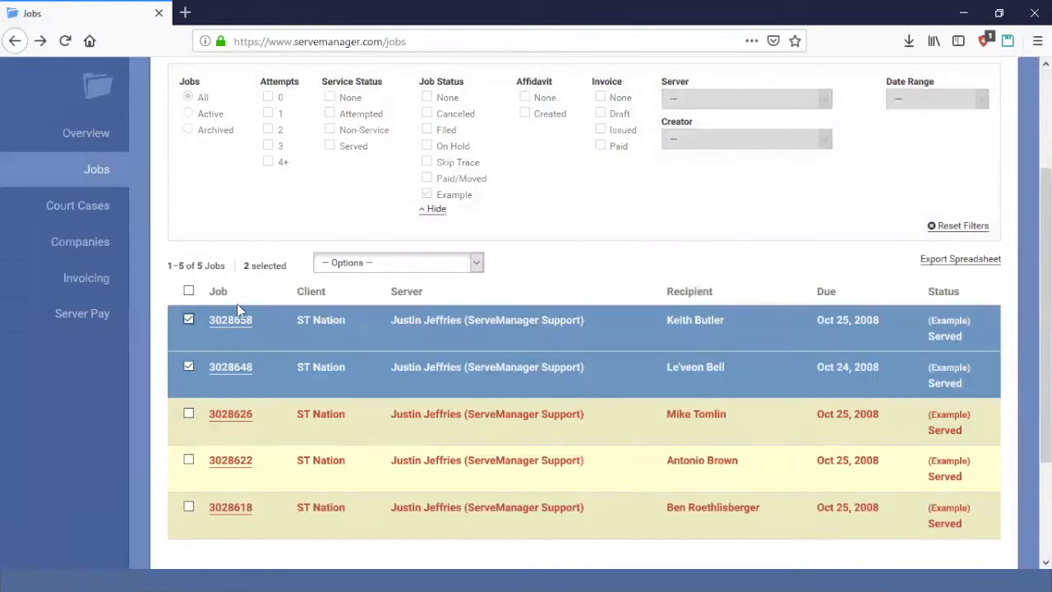
{"action": "left_click", "coordinate": [340, 261]}
{"action": "left_click", "coordinate": [377, 354]}
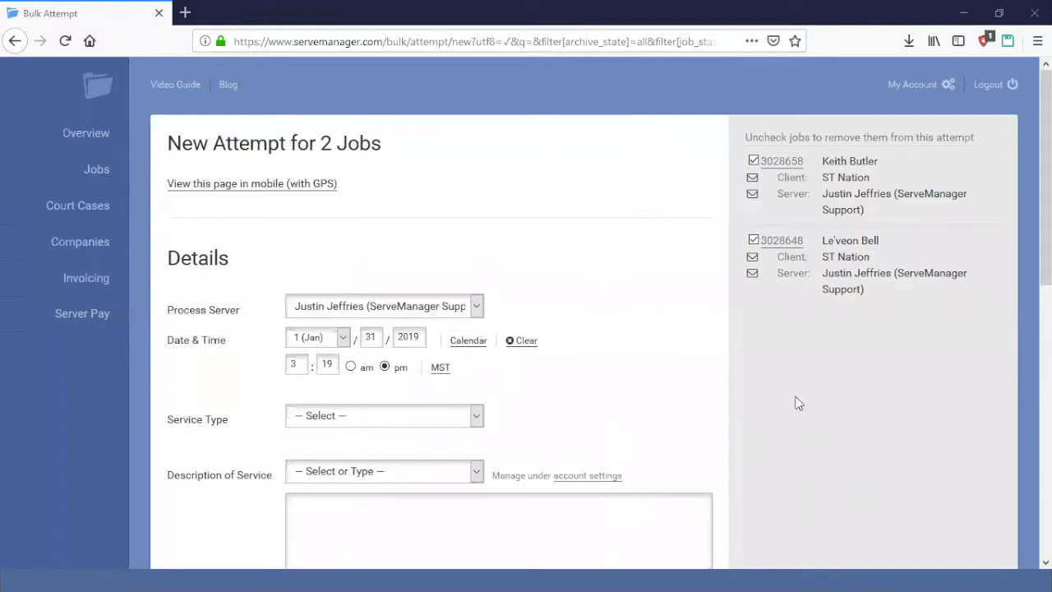
{"action": "left_click", "coordinate": [753, 240]}
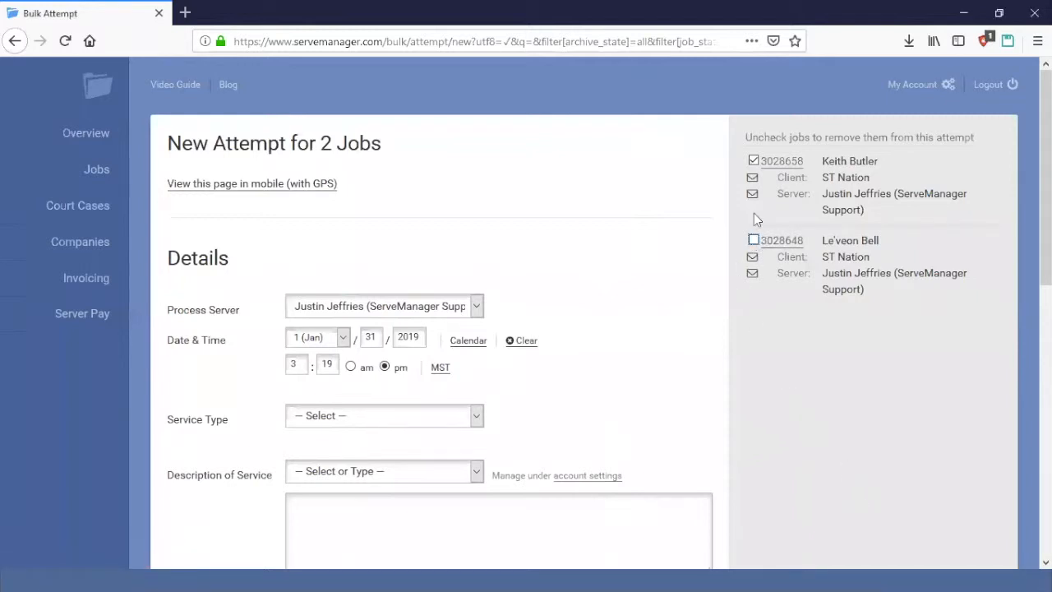
{"action": "left_click", "coordinate": [754, 161]}
Open the account settings and look through the Jobs options down to the default jobs tab setting
{"action": "left_click", "coordinate": [902, 85]}
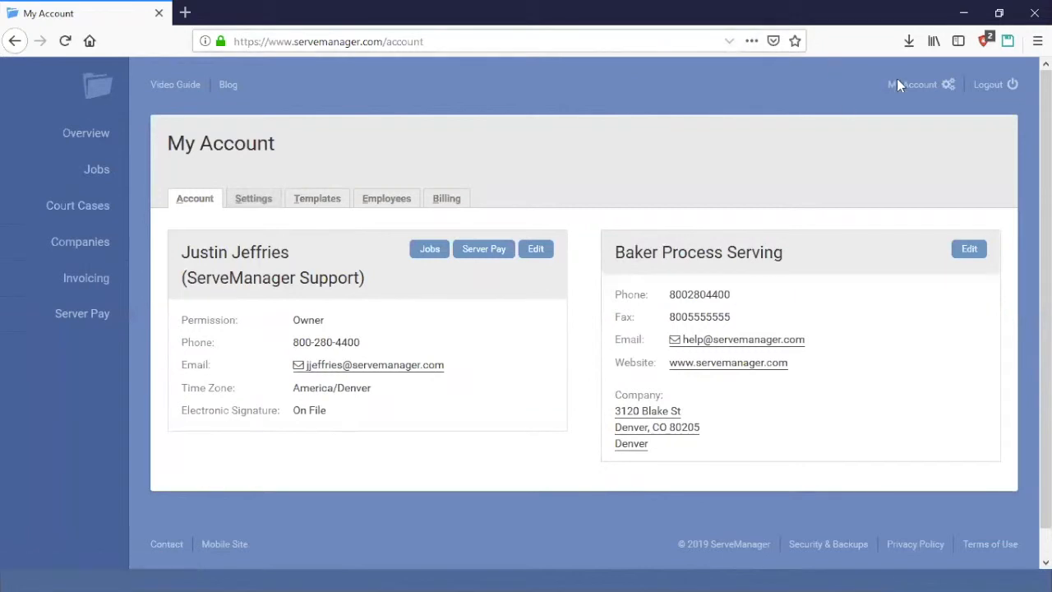
{"action": "left_click", "coordinate": [237, 203]}
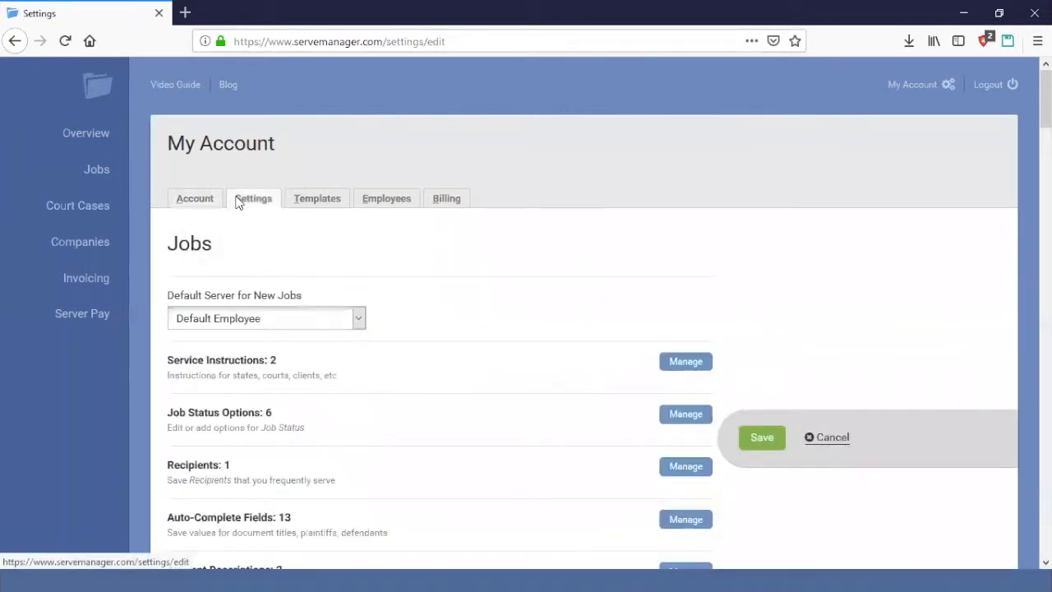
{"action": "scroll", "coordinate": [663, 472], "scroll_direction": "down", "scroll_amount": 3}
{"action": "scroll", "coordinate": [658, 472], "scroll_direction": "down", "scroll_amount": 5}
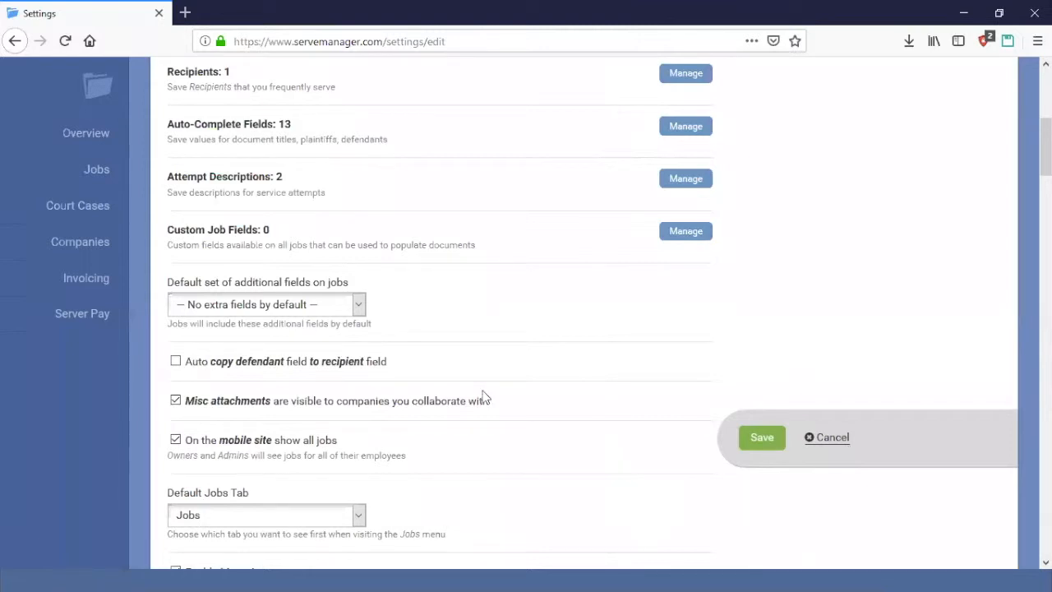
Return to the jobs list and filter the active jobs by the Example job status
{"action": "left_click", "coordinate": [86, 171]}
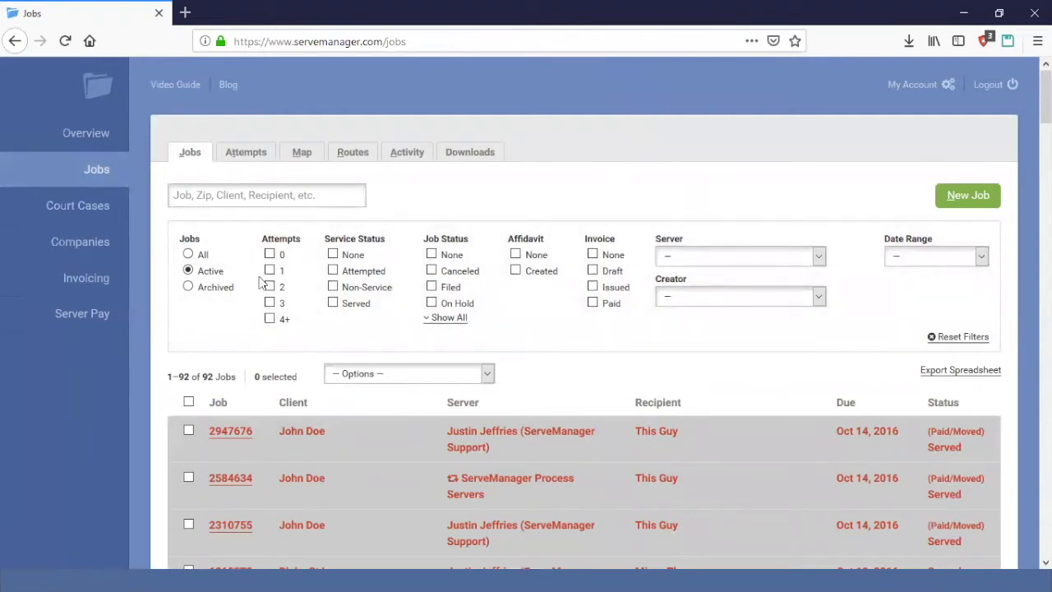
{"action": "left_click", "coordinate": [431, 319]}
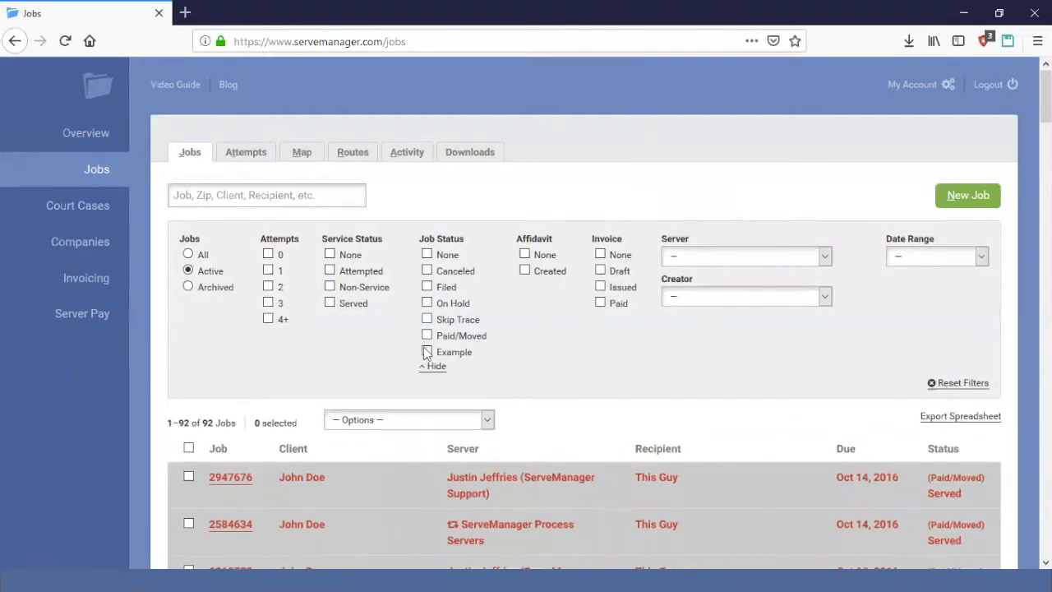
{"action": "left_click", "coordinate": [426, 352]}
{"action": "scroll", "coordinate": [319, 436], "scroll_direction": "down", "scroll_amount": 3}
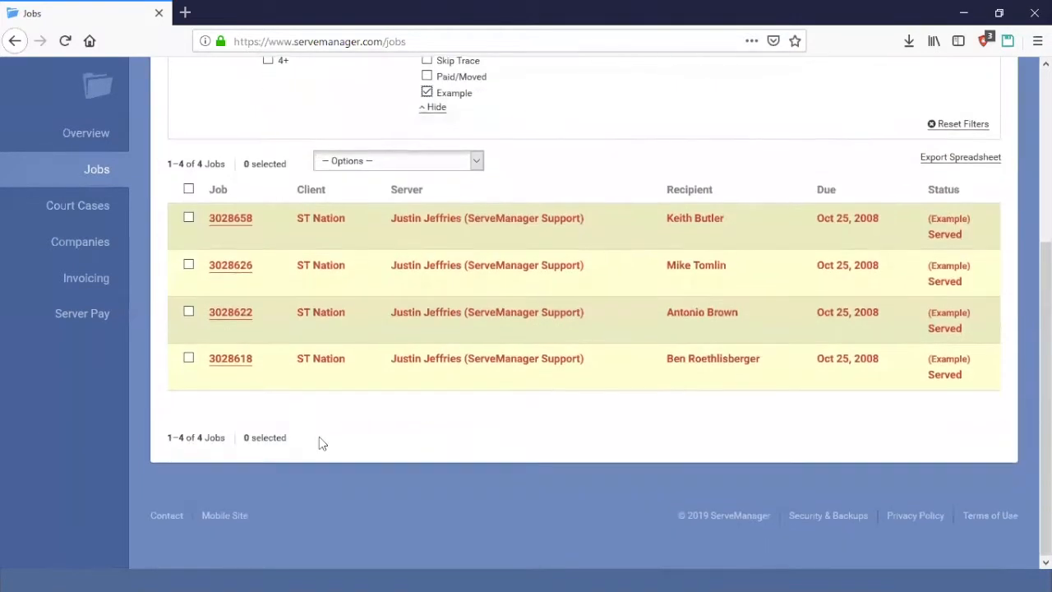
Start recording a bulk attempt for the first and last jobs in the Example-filtered list
{"action": "left_click", "coordinate": [188, 217]}
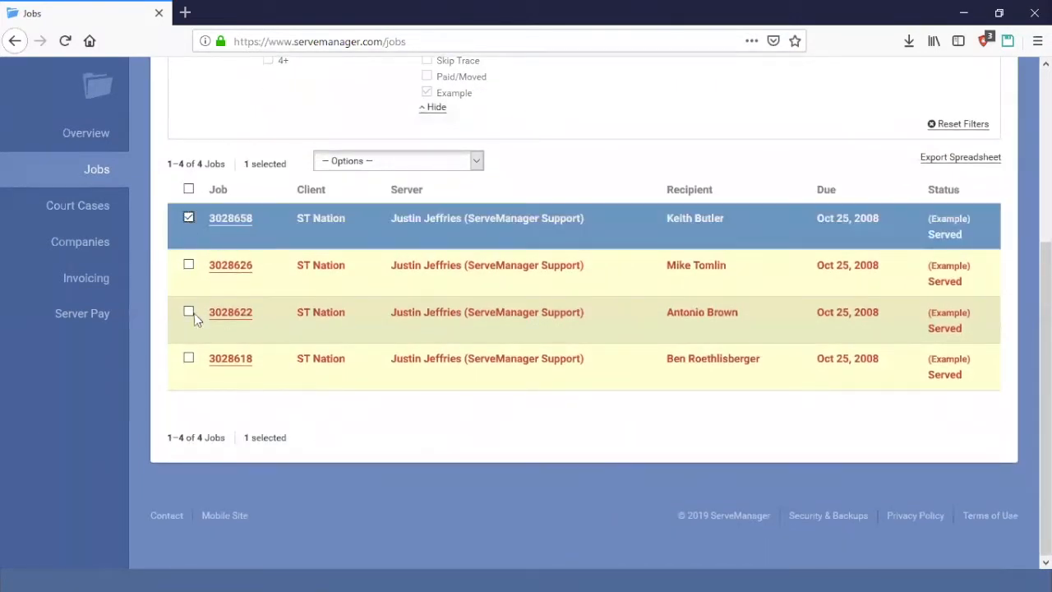
{"action": "left_click", "coordinate": [188, 358]}
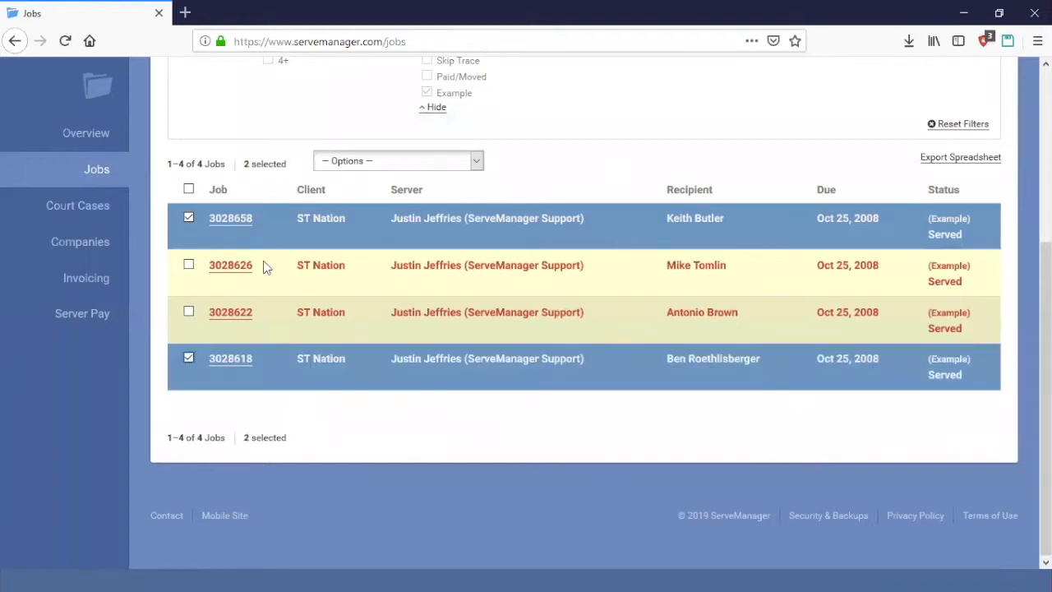
{"action": "left_click", "coordinate": [407, 167]}
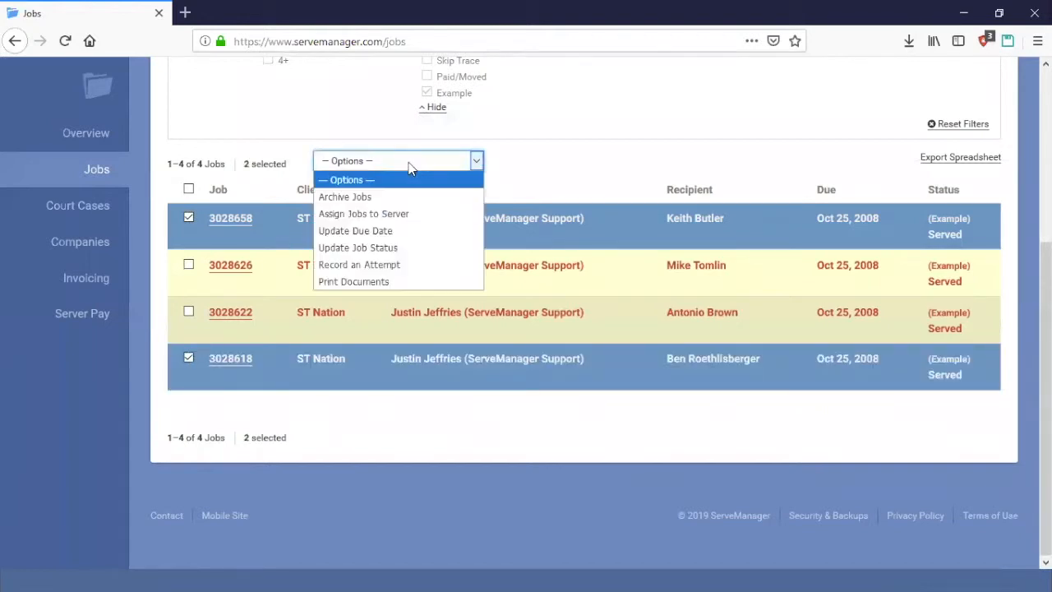
{"action": "left_click", "coordinate": [411, 265]}
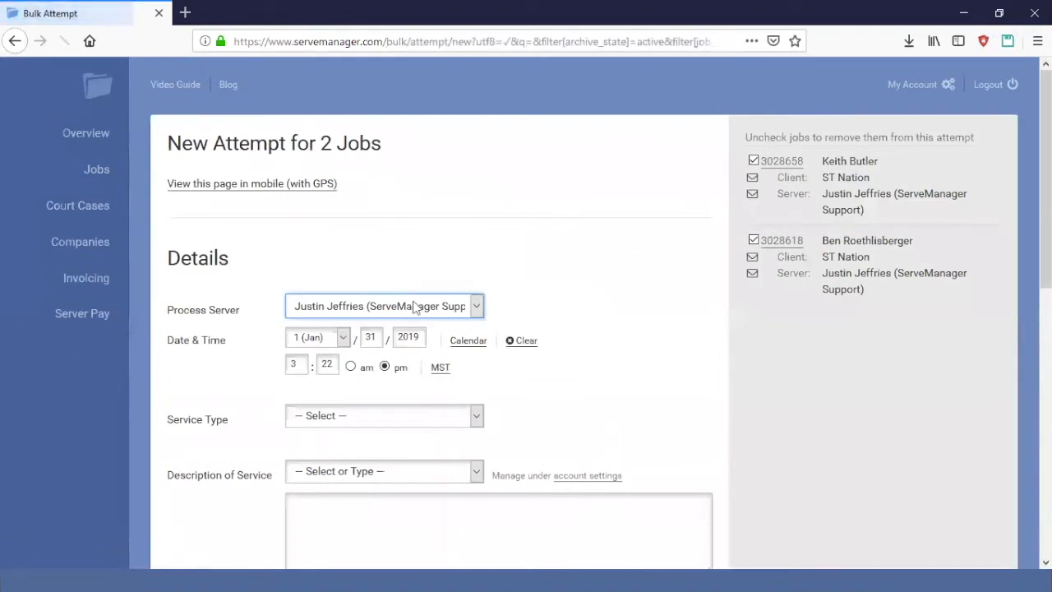
Set the bulk attempt's service type to Substitute Service - Personal
{"action": "scroll", "coordinate": [428, 313], "scroll_direction": "down", "scroll_amount": 2}
{"action": "left_click", "coordinate": [431, 258]}
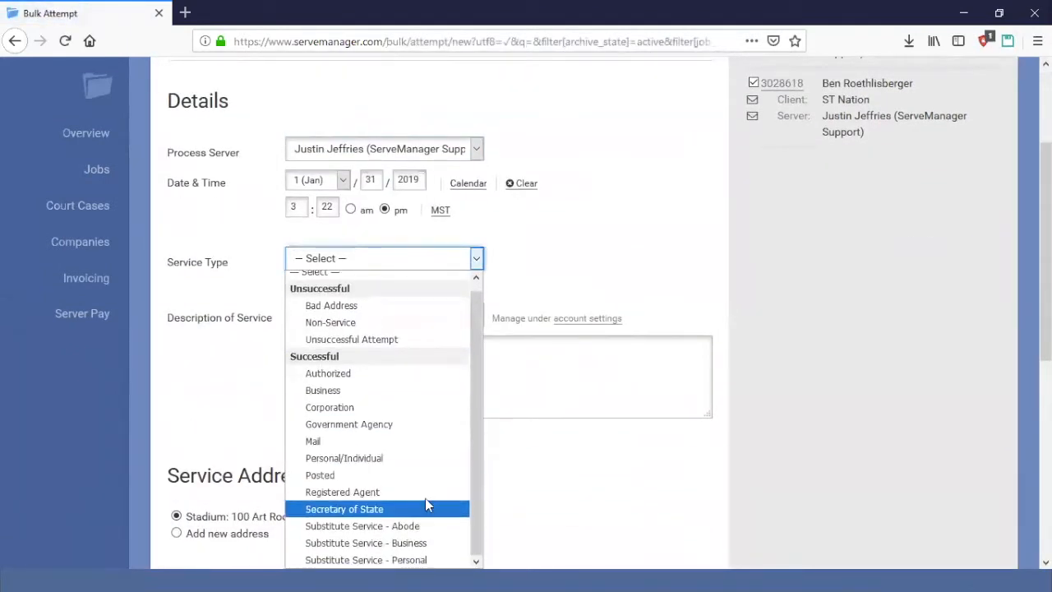
{"action": "scroll", "coordinate": [585, 517], "scroll_direction": "down", "scroll_amount": 1}
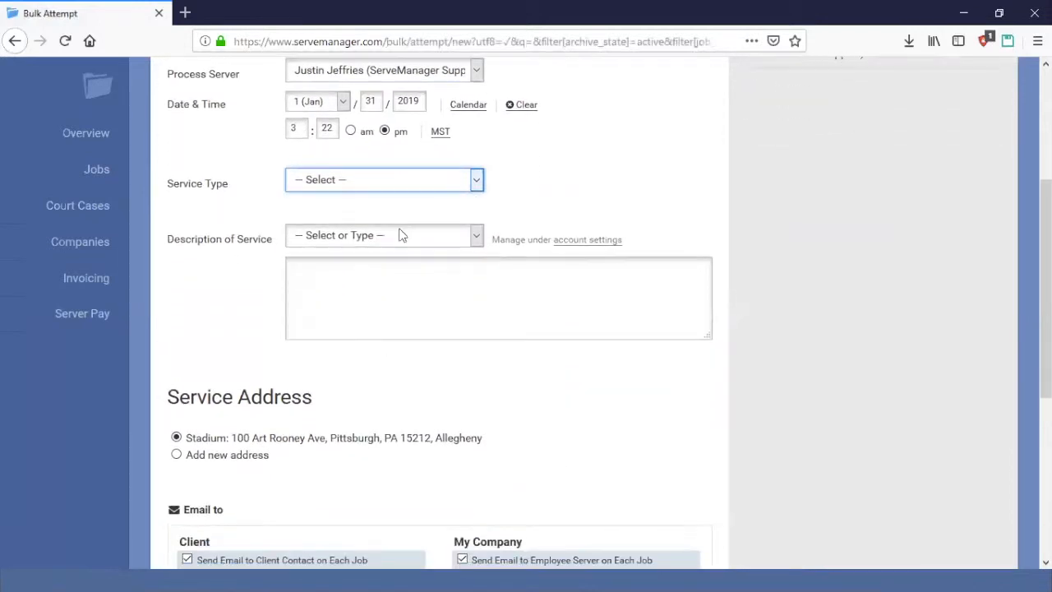
{"action": "left_click", "coordinate": [428, 181]}
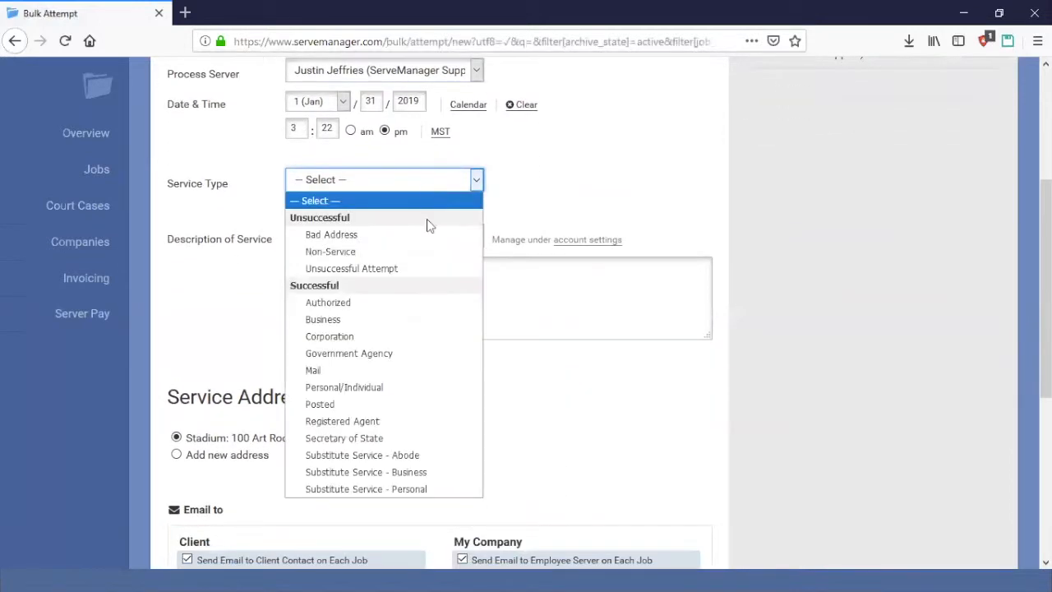
{"action": "left_click", "coordinate": [438, 490]}
Enable overwriting the recipient for all jobs in the bulk attempt and check the recipient fields
{"action": "scroll", "coordinate": [402, 419], "scroll_direction": "down", "scroll_amount": 3}
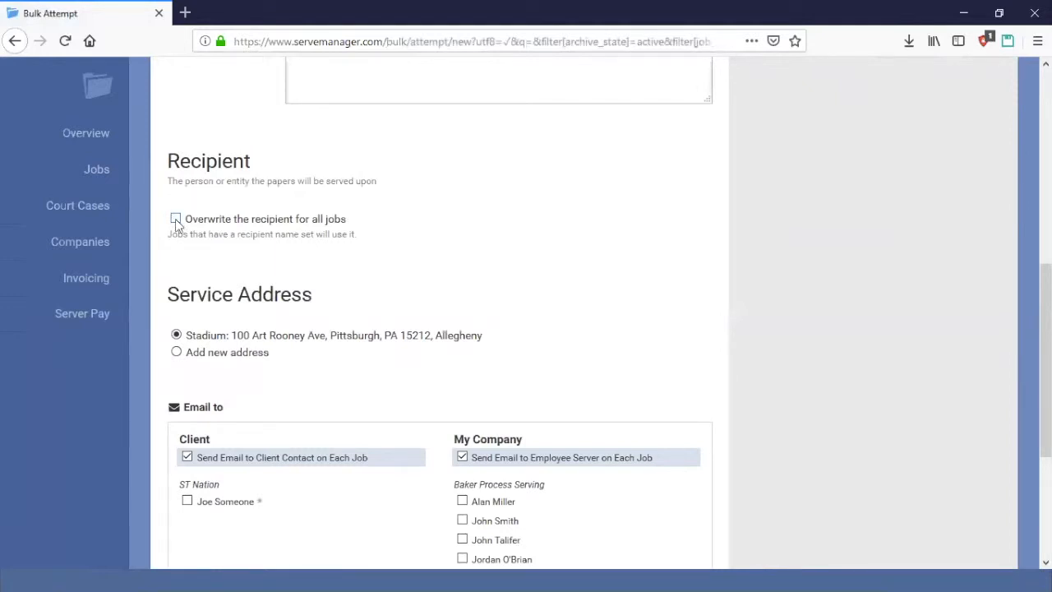
{"action": "left_click", "coordinate": [176, 220]}
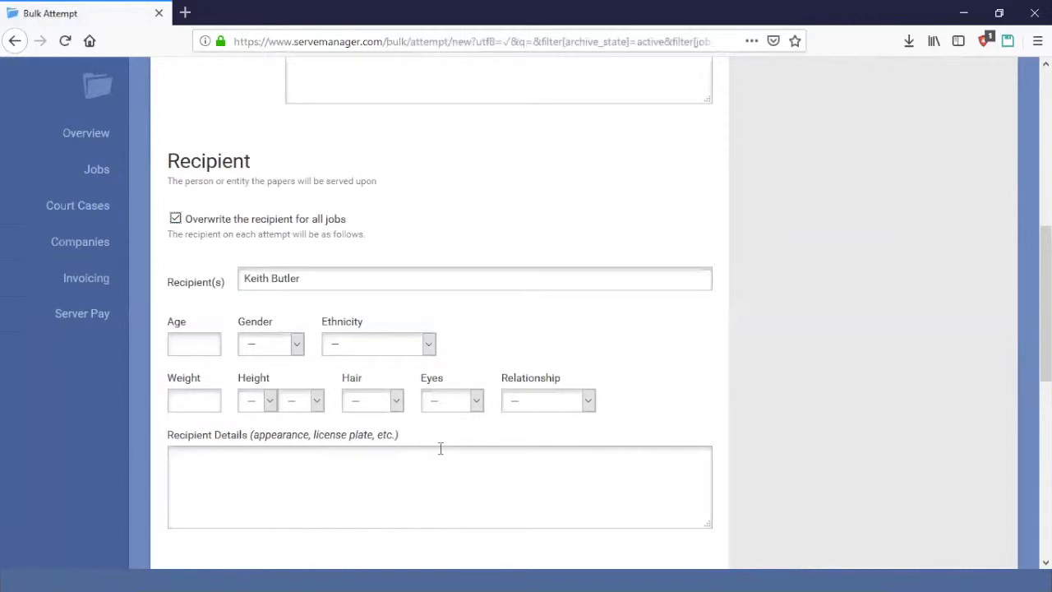
{"action": "scroll", "coordinate": [494, 392], "scroll_direction": "down", "scroll_amount": 2}
Fill the description of service with the saved Online description
{"action": "scroll", "coordinate": [496, 398], "scroll_direction": "up", "scroll_amount": 4}
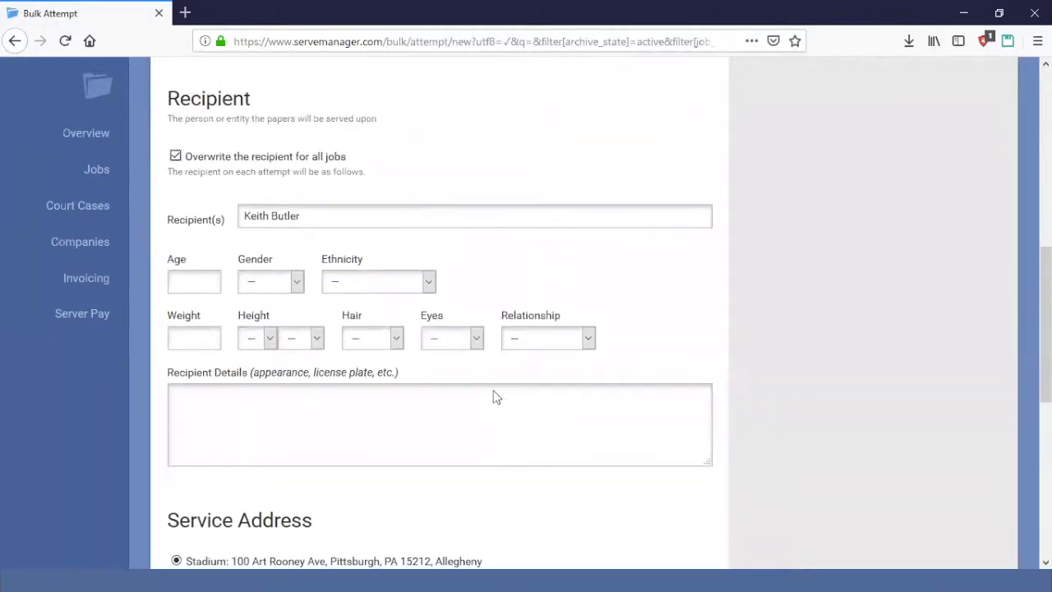
{"action": "scroll", "coordinate": [496, 397], "scroll_direction": "up", "scroll_amount": 1}
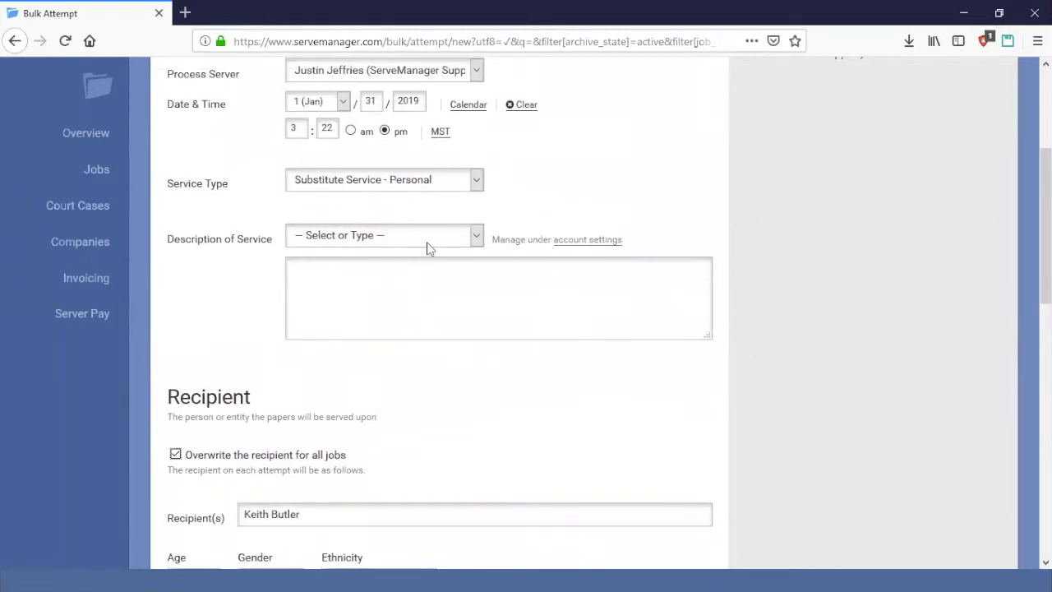
{"action": "left_click", "coordinate": [425, 233]}
{"action": "left_click", "coordinate": [404, 273]}
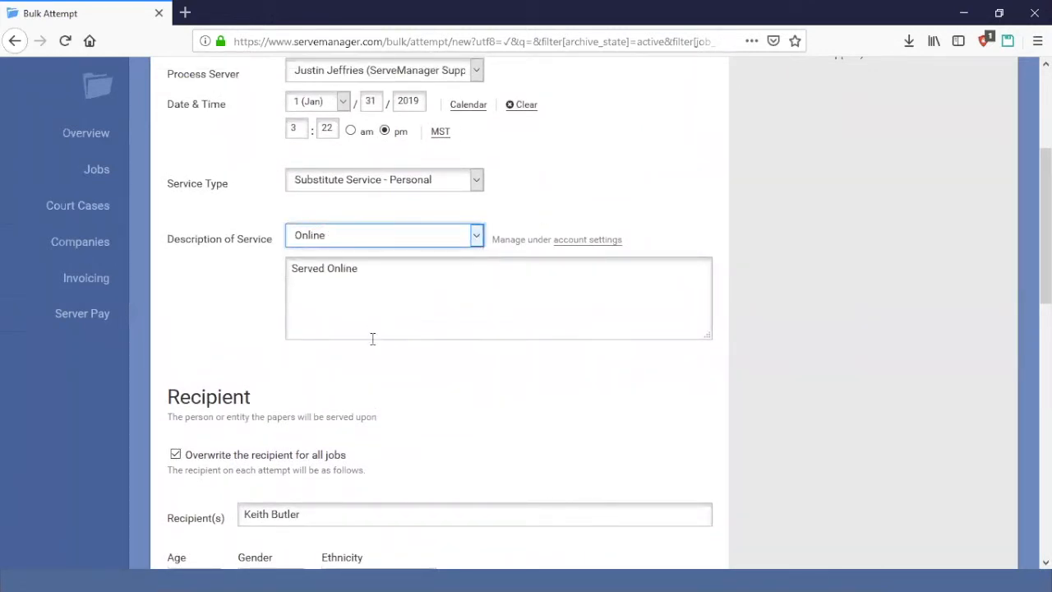
Turn off overwriting the recipient for all jobs and review the attempt's details, recipient and service address sections
{"action": "scroll", "coordinate": [380, 403], "scroll_direction": "down", "scroll_amount": 4}
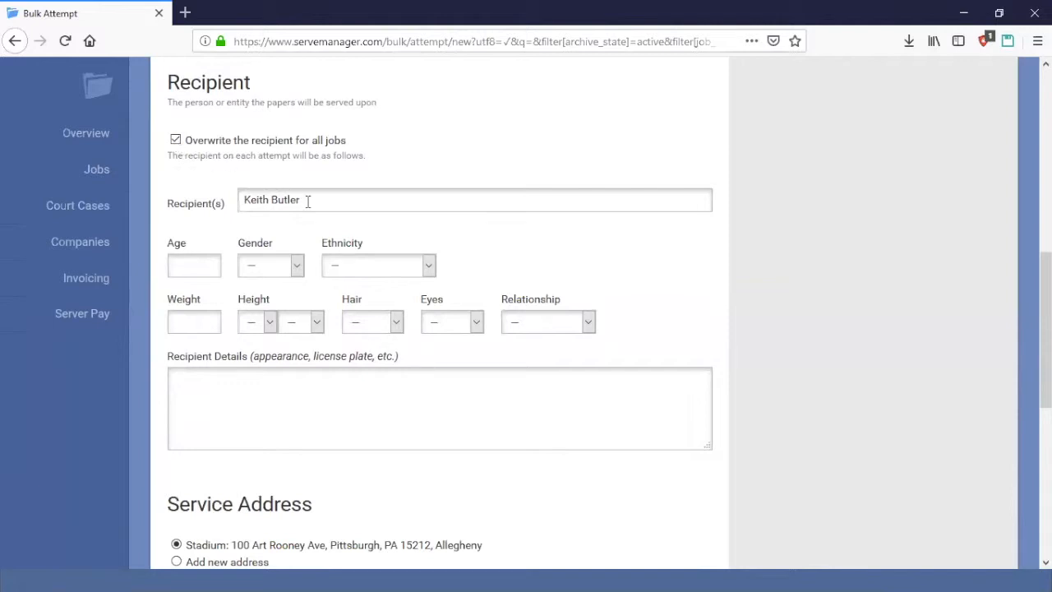
{"action": "left_click", "coordinate": [288, 407]}
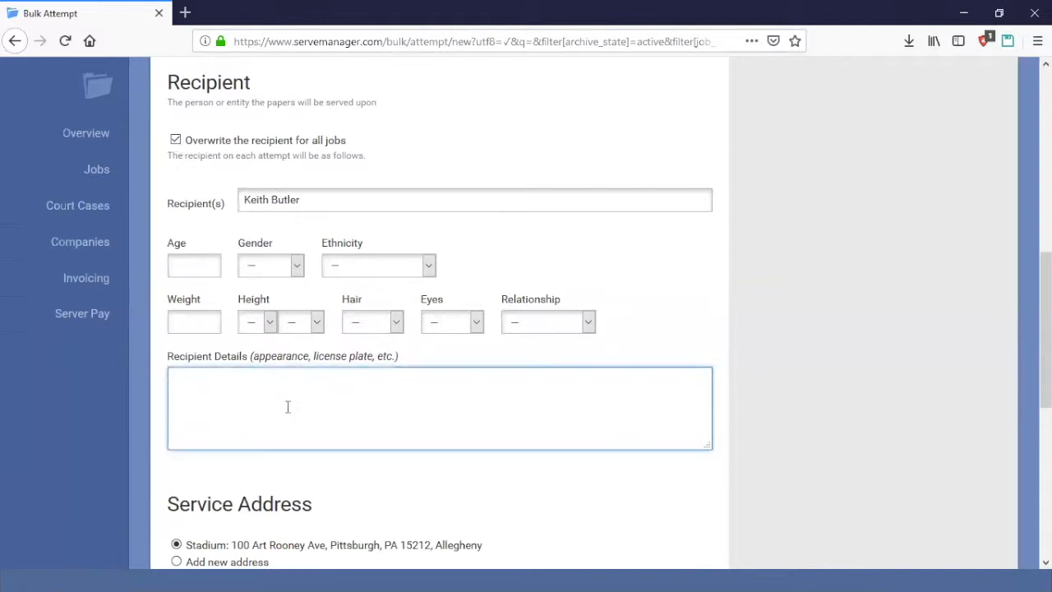
{"action": "left_click", "coordinate": [175, 140]}
{"action": "scroll", "coordinate": [521, 360], "scroll_direction": "up", "scroll_amount": 4}
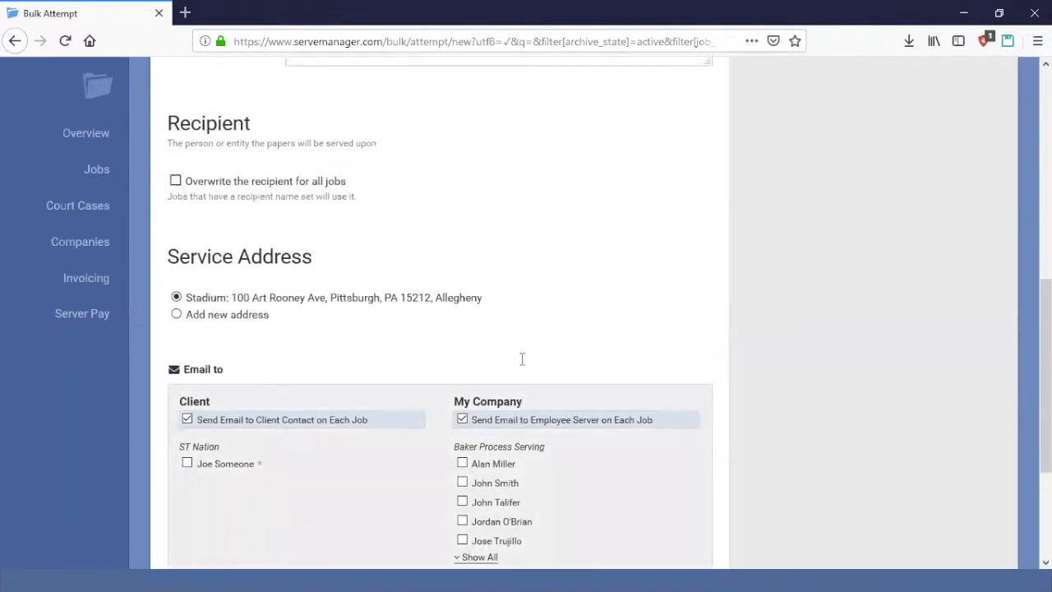
{"action": "scroll", "coordinate": [521, 364], "scroll_direction": "up", "scroll_amount": 3}
{"action": "scroll", "coordinate": [354, 357], "scroll_direction": "down", "scroll_amount": 3}
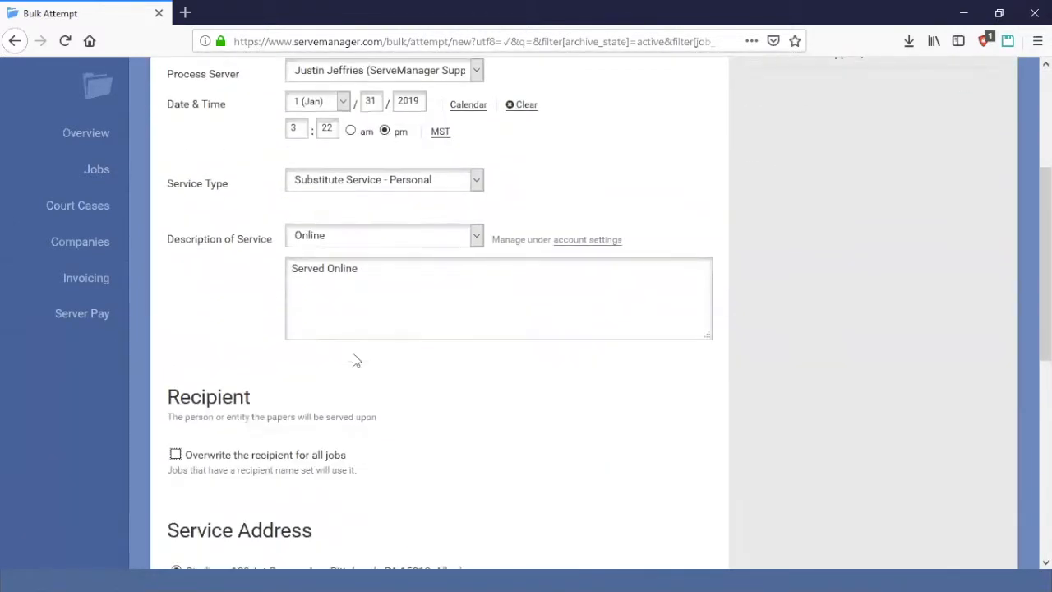
{"action": "scroll", "coordinate": [238, 463], "scroll_direction": "down", "scroll_amount": 2}
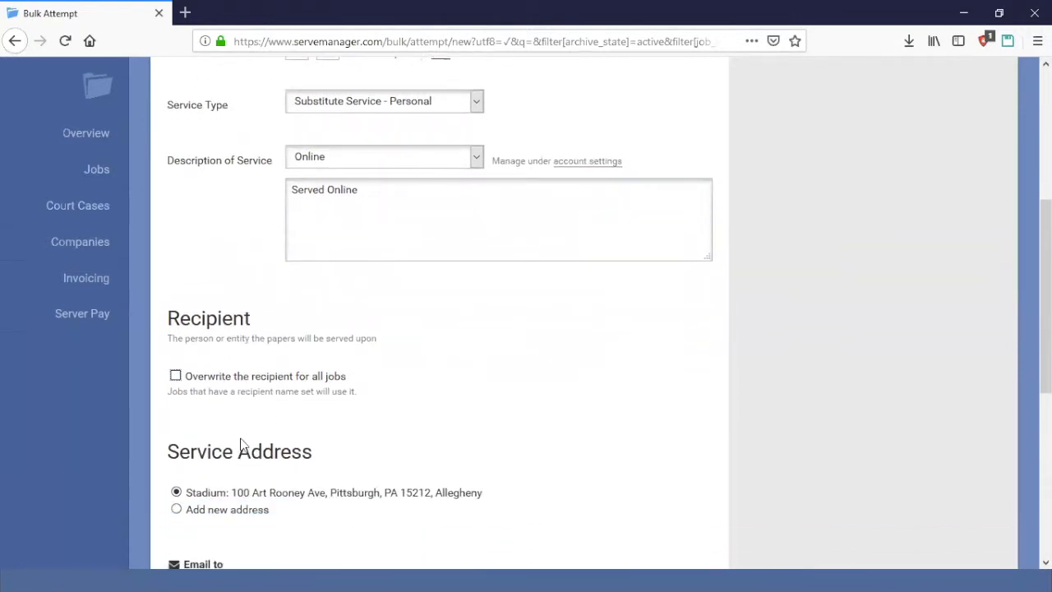
{"action": "scroll", "coordinate": [250, 434], "scroll_direction": "up", "scroll_amount": 2}
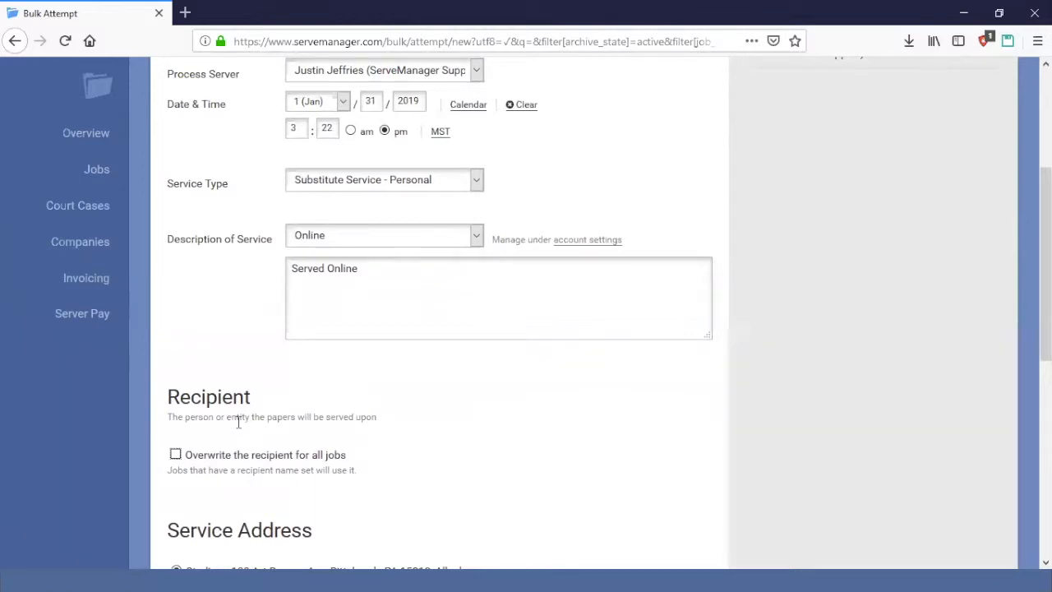
Turn overwriting the recipient for all jobs back on and open the empty Recipient Details field for editing
{"action": "left_click", "coordinate": [179, 458]}
{"action": "left_click", "coordinate": [177, 456]}
{"action": "left_click", "coordinate": [176, 455]}
{"action": "scroll", "coordinate": [370, 442], "scroll_direction": "down", "scroll_amount": 4}
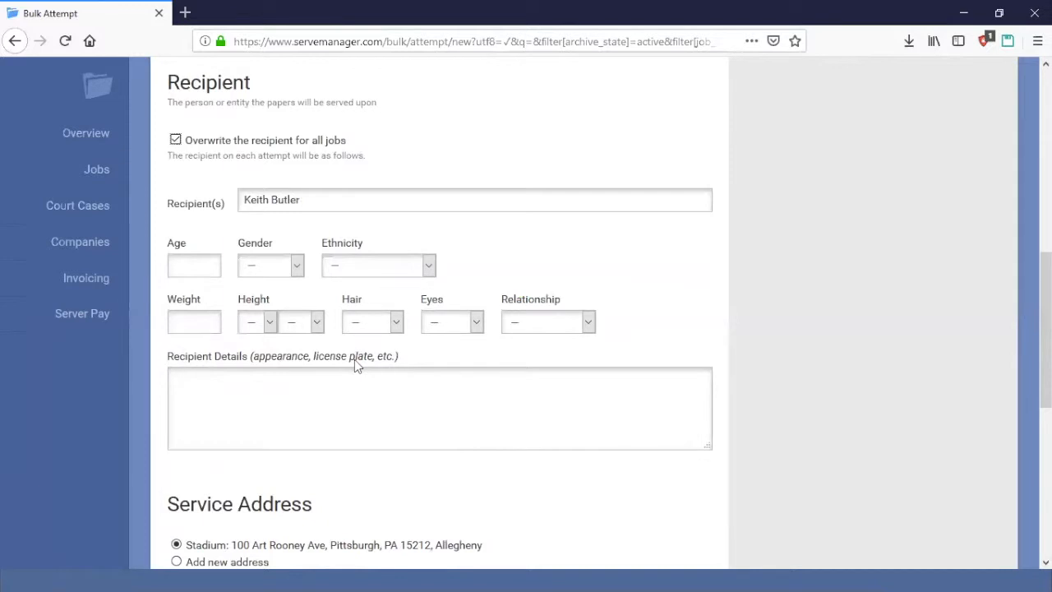
{"action": "left_click", "coordinate": [321, 414]}
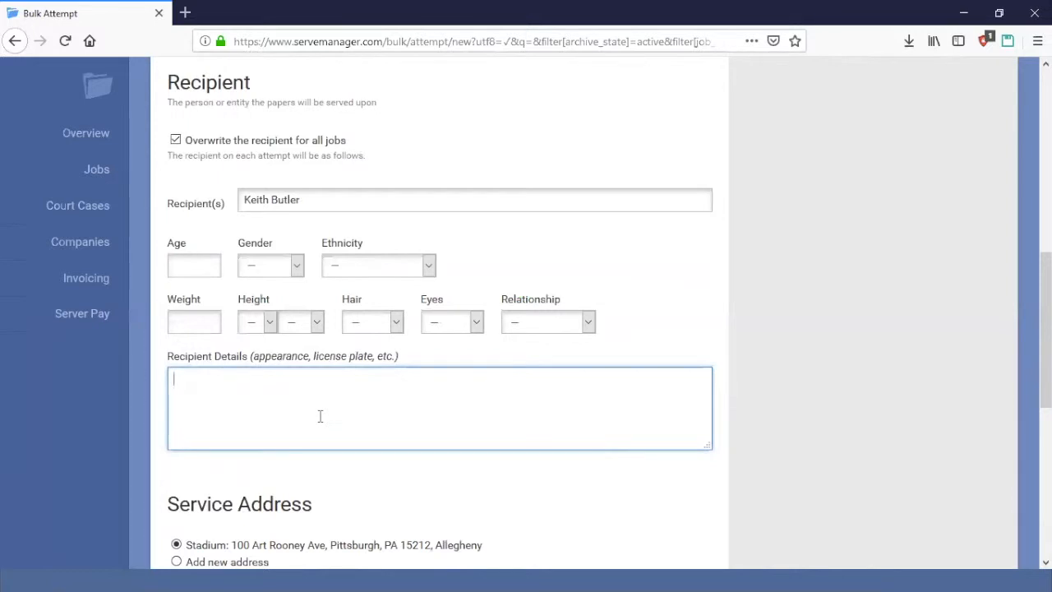
Enter "This guy can't coach" as the recipient details and save the bulk attempt
{"action": "type", "text": "This guy can't coach"}
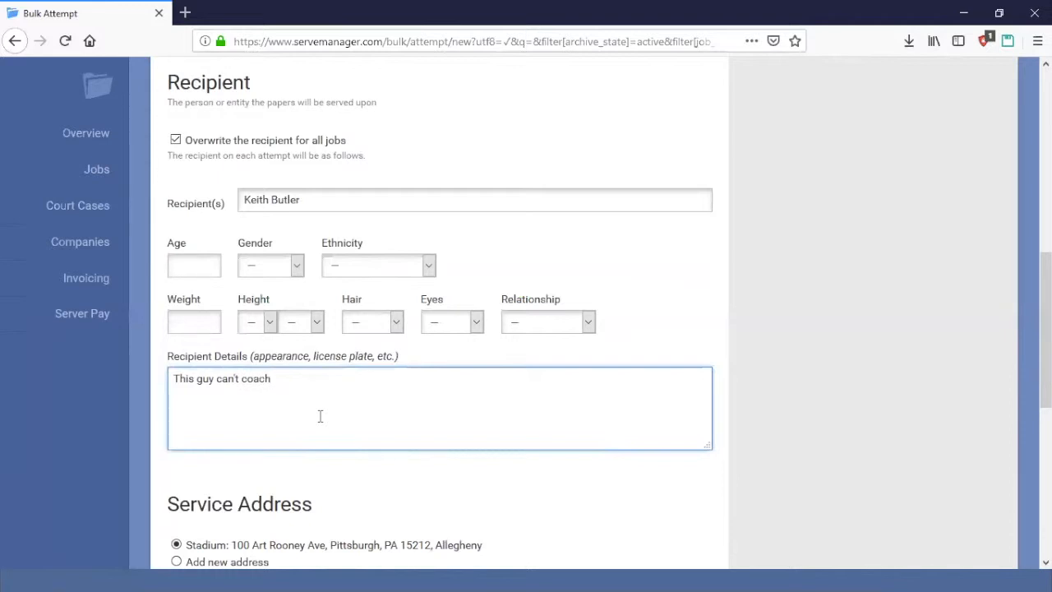
{"action": "scroll", "coordinate": [430, 505], "scroll_direction": "down", "scroll_amount": 5}
{"action": "left_click", "coordinate": [181, 490]}
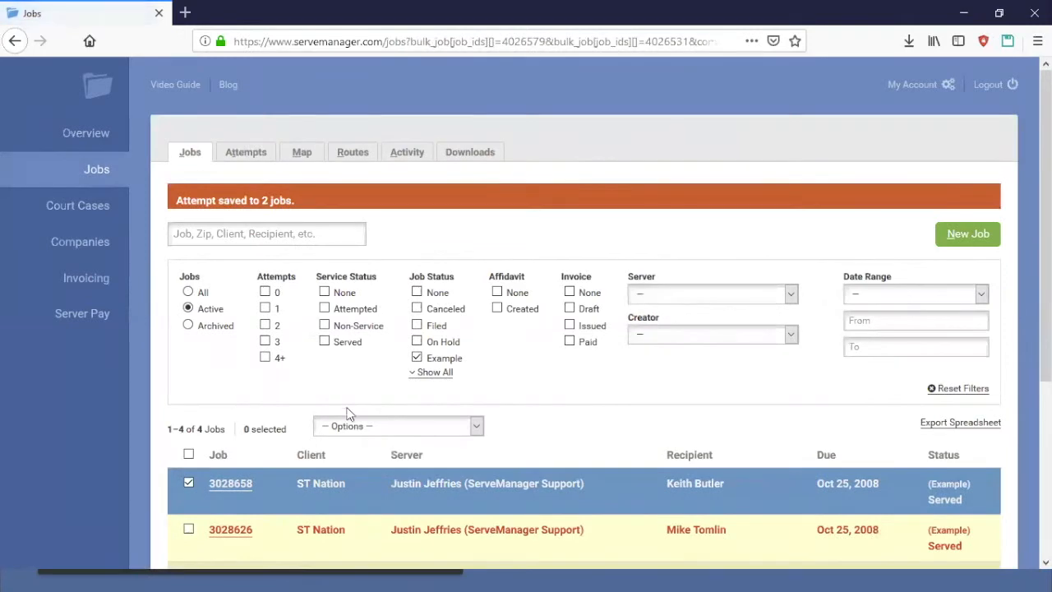
Open the first job in the list and review its topmost Personal/Individual attempt, from the details down to Email & Sharing
{"action": "scroll", "coordinate": [347, 413], "scroll_direction": "down", "scroll_amount": 5}
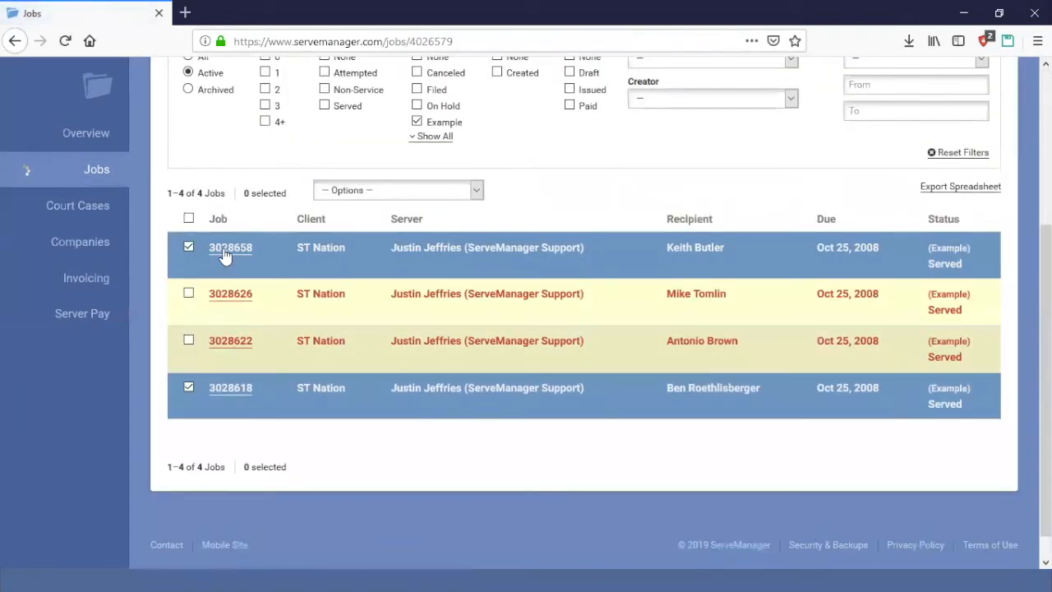
{"action": "left_click", "coordinate": [226, 251]}
{"action": "scroll", "coordinate": [214, 329], "scroll_direction": "down", "scroll_amount": 2}
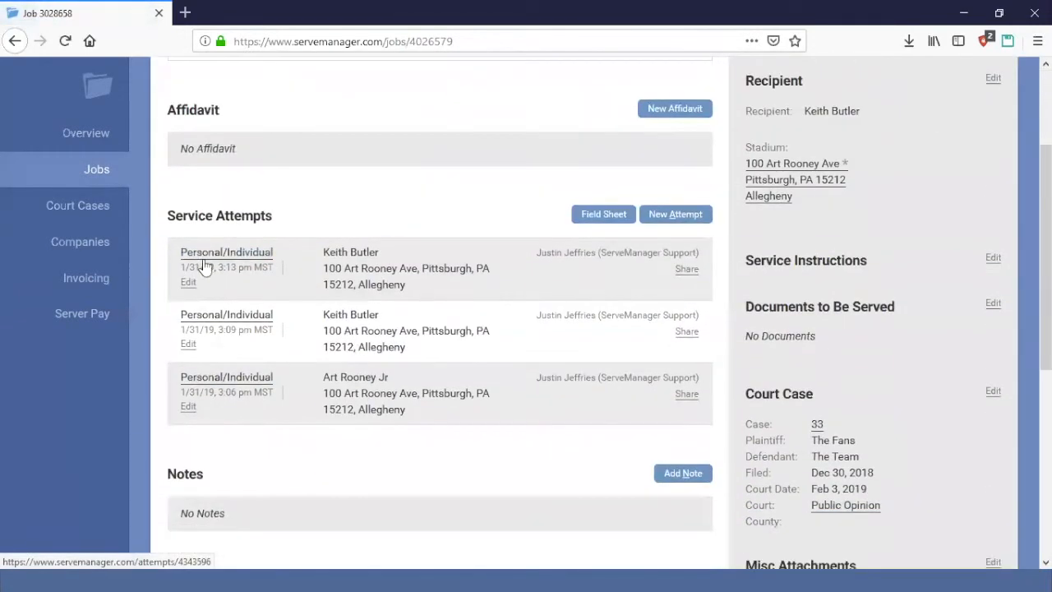
{"action": "left_click", "coordinate": [205, 258]}
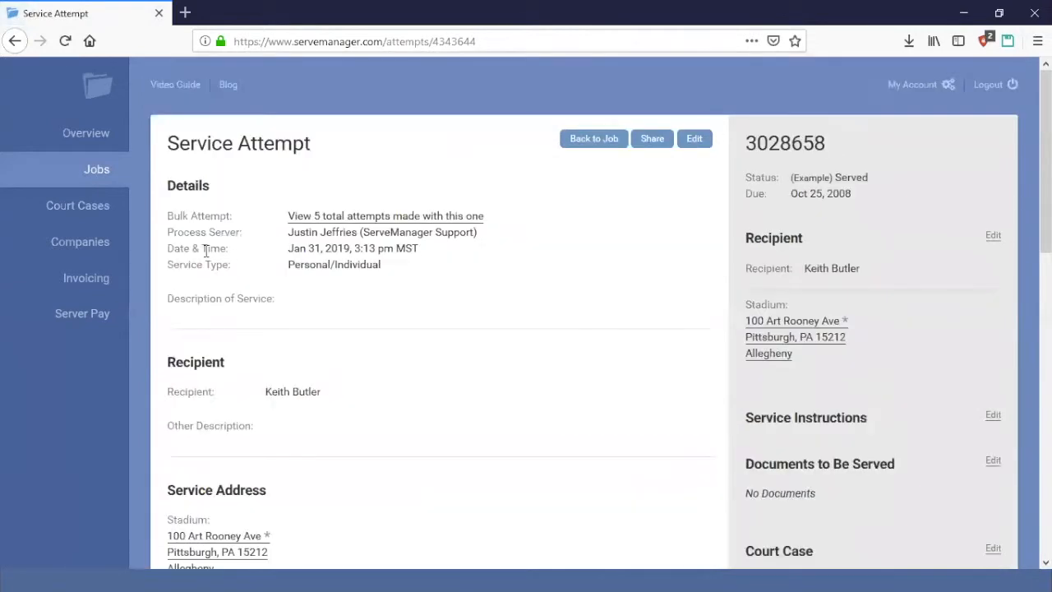
{"action": "scroll", "coordinate": [371, 334], "scroll_direction": "down", "scroll_amount": 1}
{"action": "scroll", "coordinate": [372, 334], "scroll_direction": "down", "scroll_amount": 8}
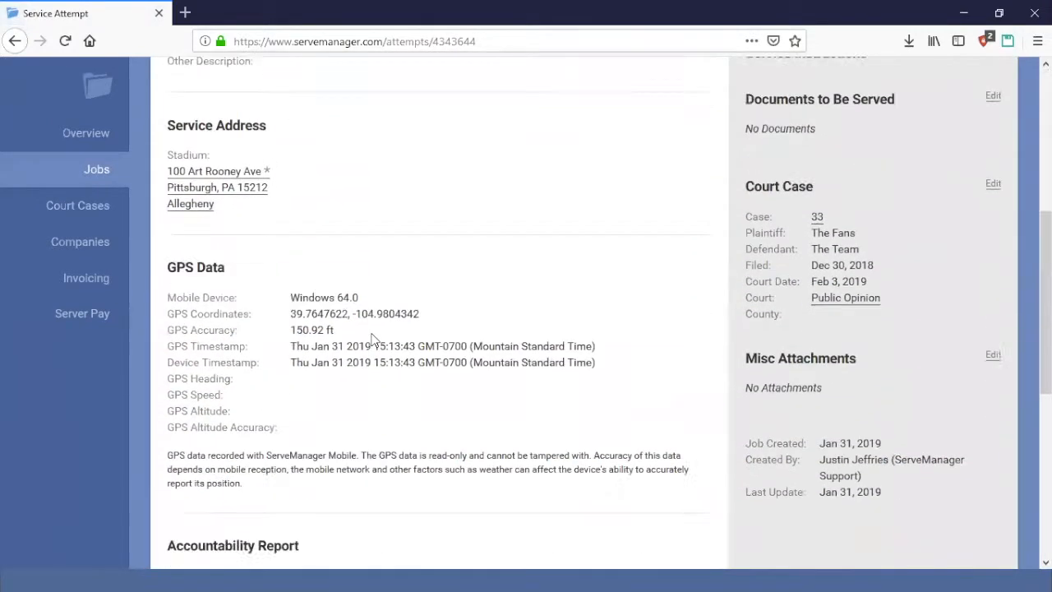
{"action": "scroll", "coordinate": [389, 371], "scroll_direction": "down", "scroll_amount": 2}
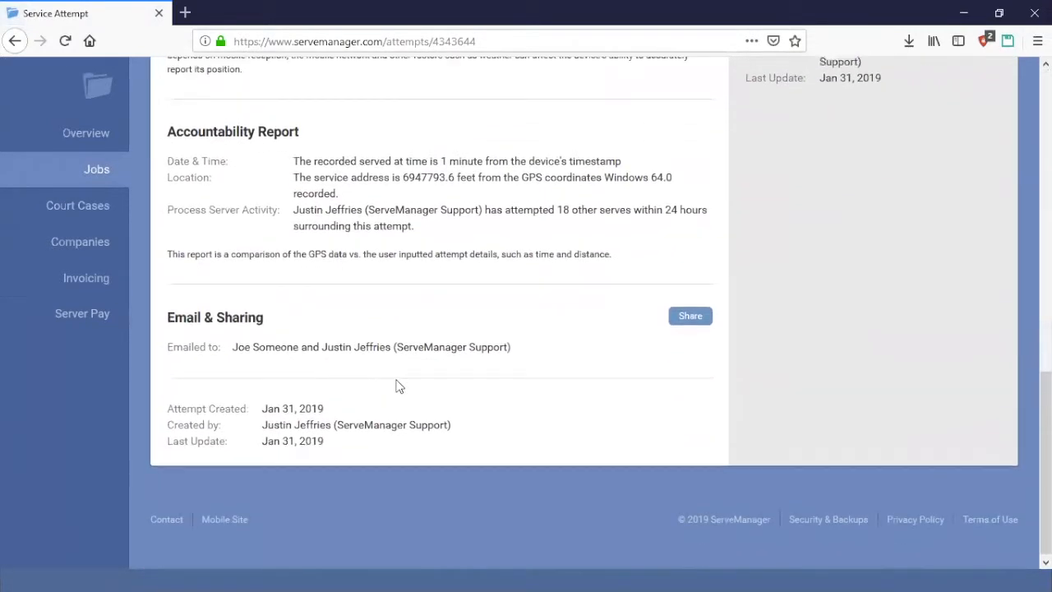
{"action": "scroll", "coordinate": [399, 383], "scroll_direction": "up", "scroll_amount": 10}
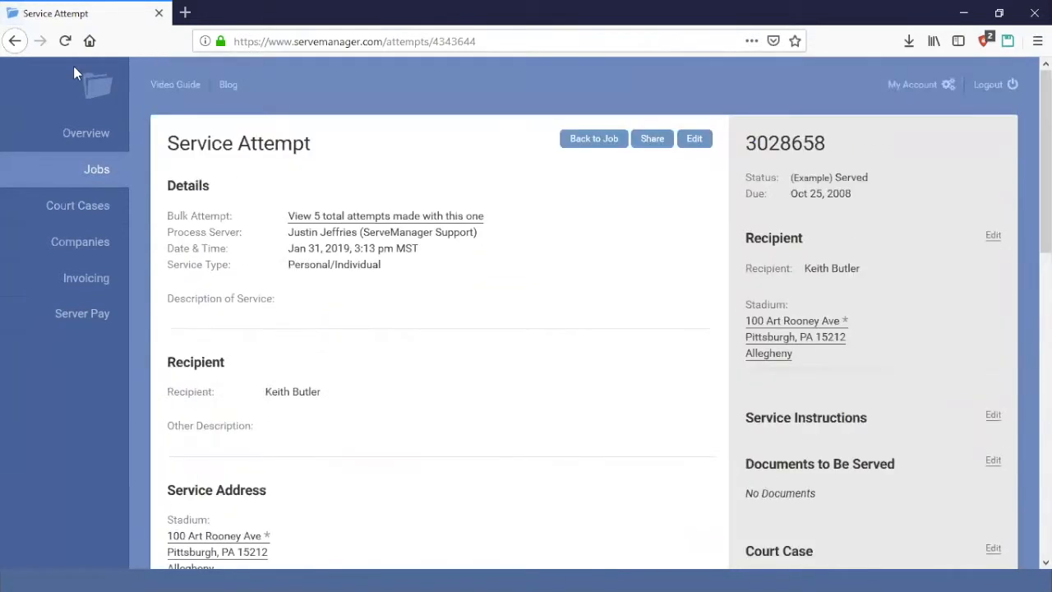
Return to the job, recheck the recipient section of its 3:13 pm Personal/Individual attempt, and go back to the job
{"action": "left_click", "coordinate": [16, 41]}
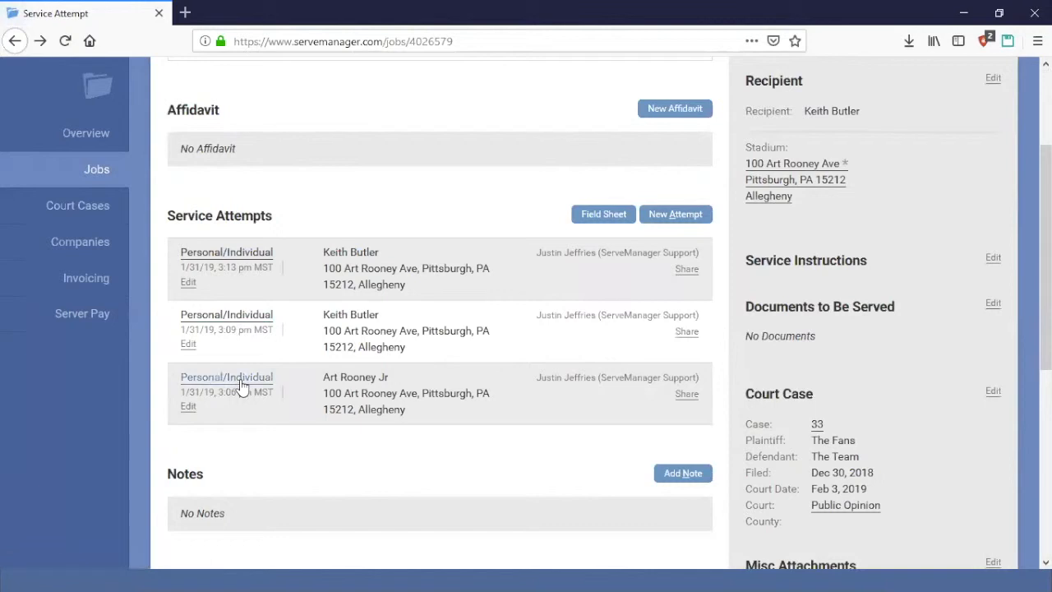
{"action": "left_click", "coordinate": [247, 259]}
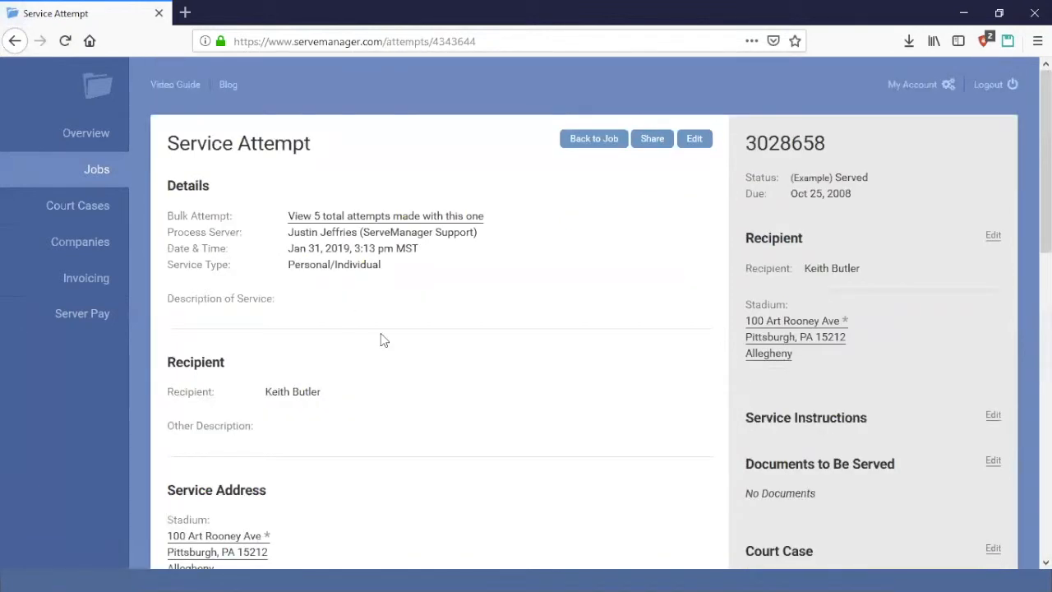
{"action": "scroll", "coordinate": [380, 335], "scroll_direction": "down", "scroll_amount": 3}
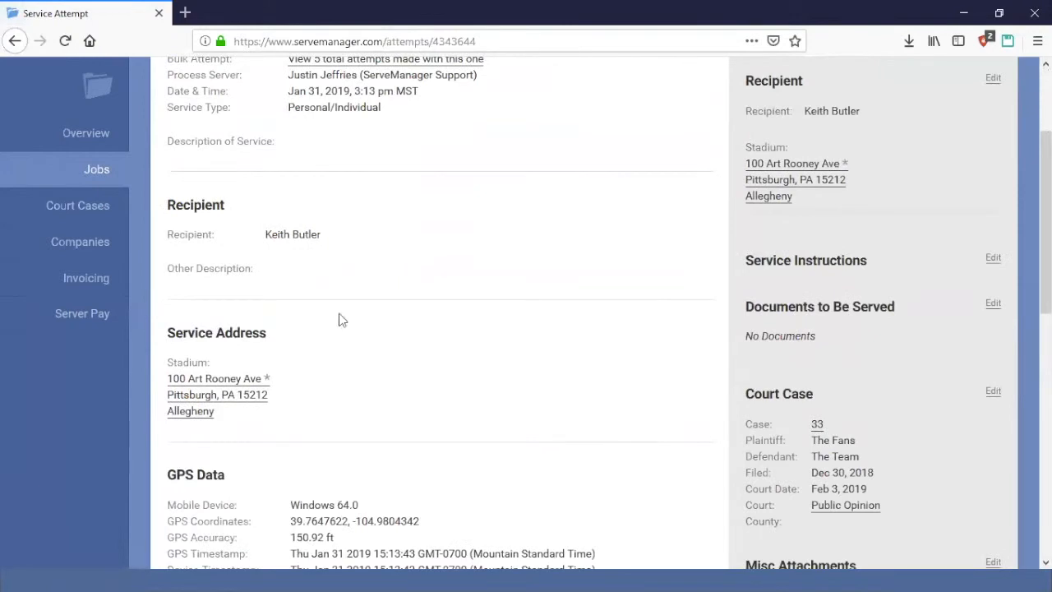
{"action": "key", "text": "alt+Left"}
{"action": "scroll", "coordinate": [329, 298], "scroll_direction": "up", "scroll_amount": 4}
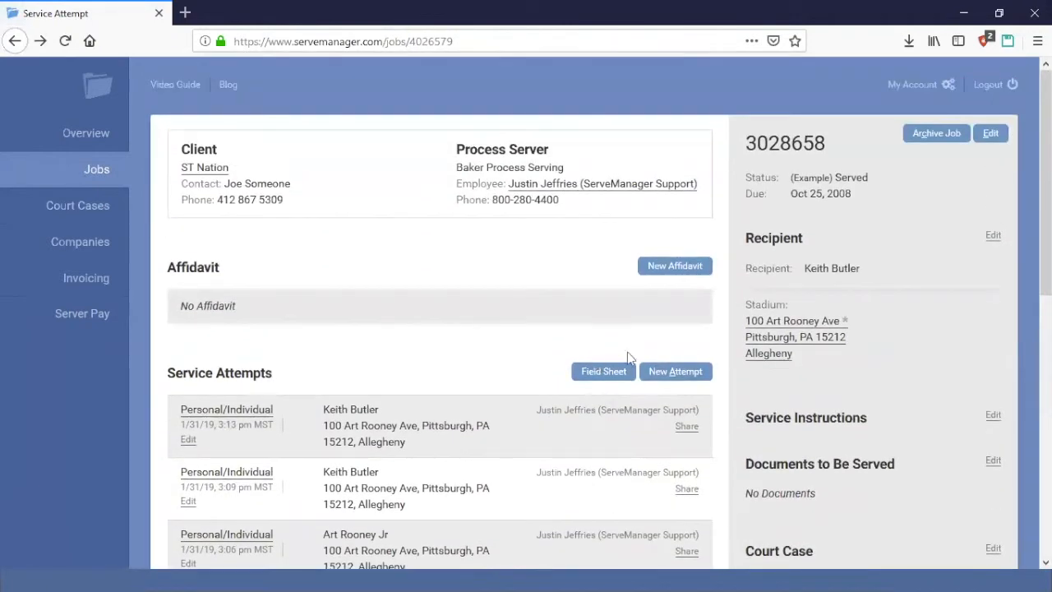
From the jobs list, start an attempt for the two selected jobs with service type Substitute Service - Personal and the saved Online description
{"action": "left_click", "coordinate": [14, 41]}
{"action": "left_click", "coordinate": [405, 196]}
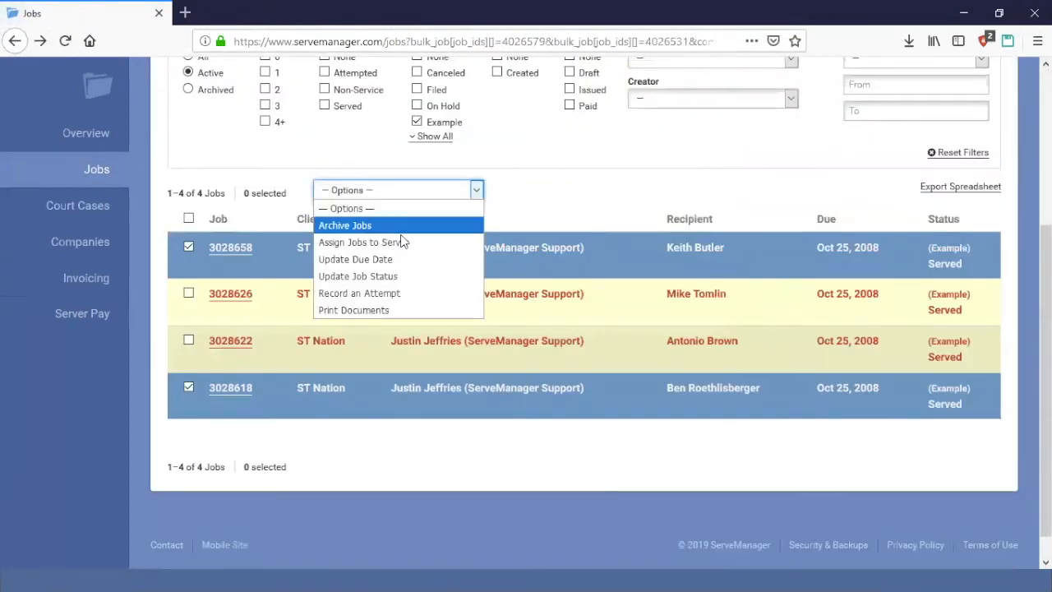
{"action": "left_click", "coordinate": [413, 292]}
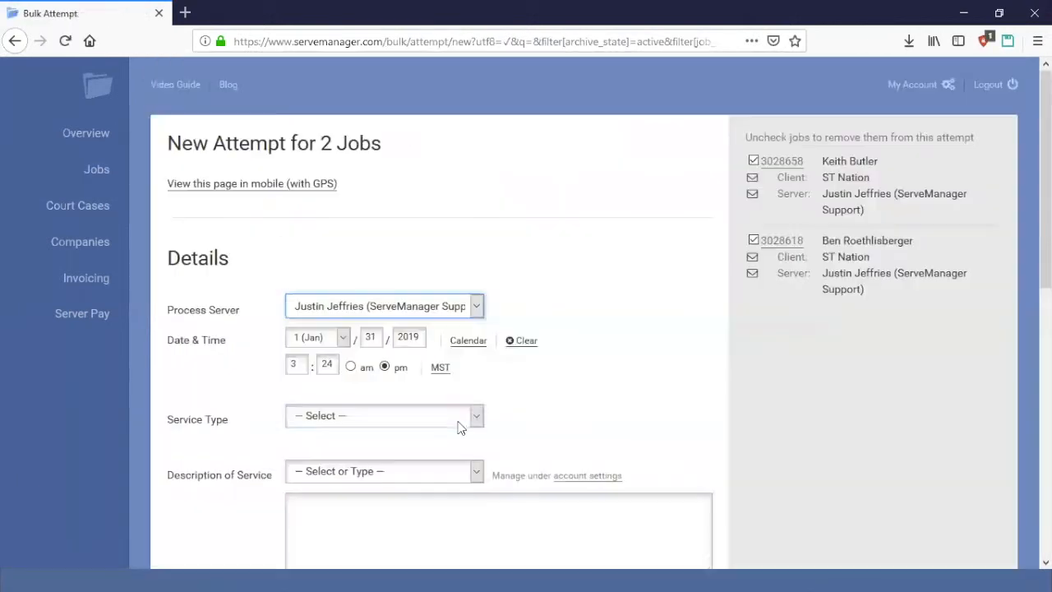
{"action": "left_click", "coordinate": [458, 417]}
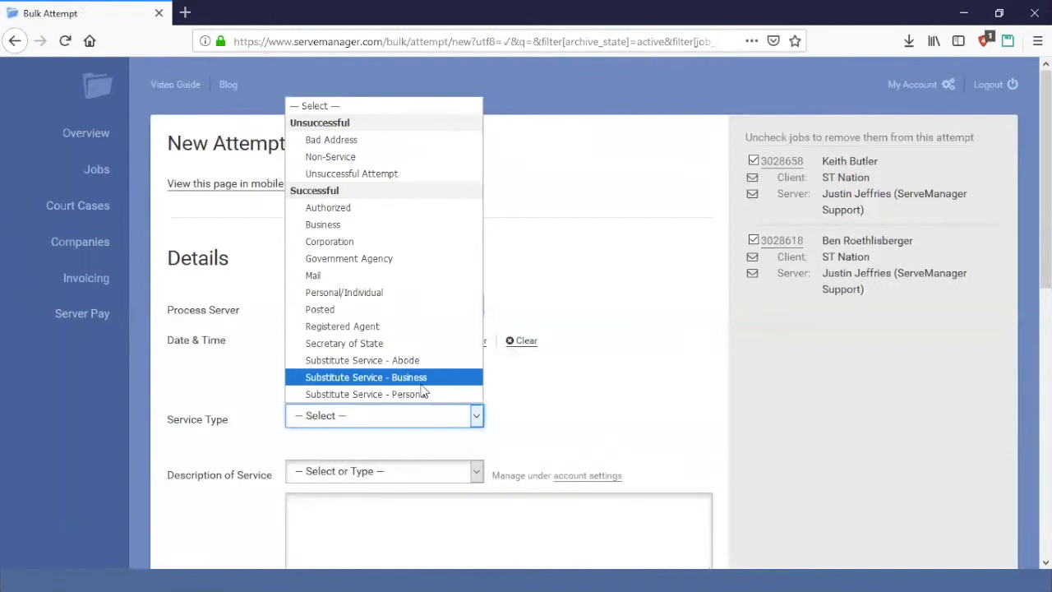
{"action": "left_click", "coordinate": [423, 394]}
{"action": "scroll", "coordinate": [386, 279], "scroll_direction": "down", "scroll_amount": 3}
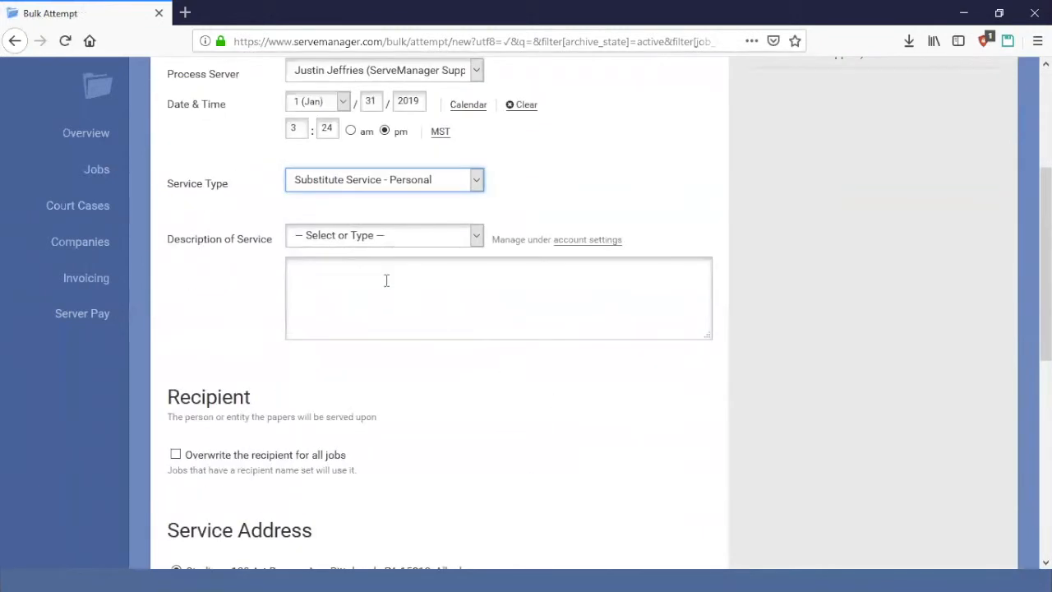
{"action": "left_click", "coordinate": [402, 241]}
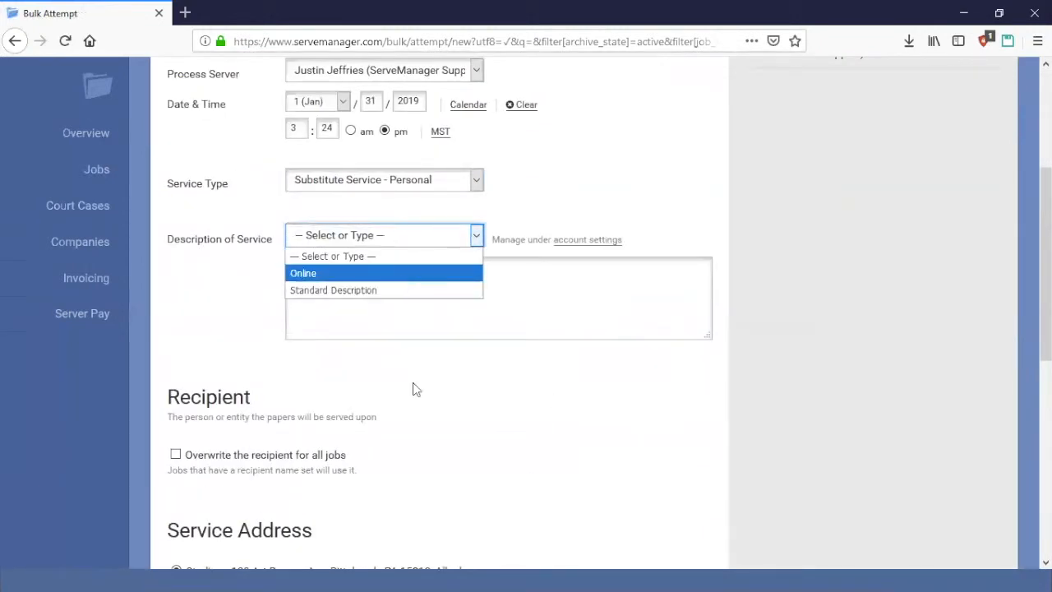
Overwrite the recipient for all jobs, enter "can't coach" as the recipient details, and save the bulk attempt
{"action": "scroll", "coordinate": [411, 387], "scroll_direction": "down", "scroll_amount": 3}
{"action": "left_click", "coordinate": [175, 218]}
{"action": "left_click", "coordinate": [363, 471]}
{"action": "type", "text": "can't coach"}
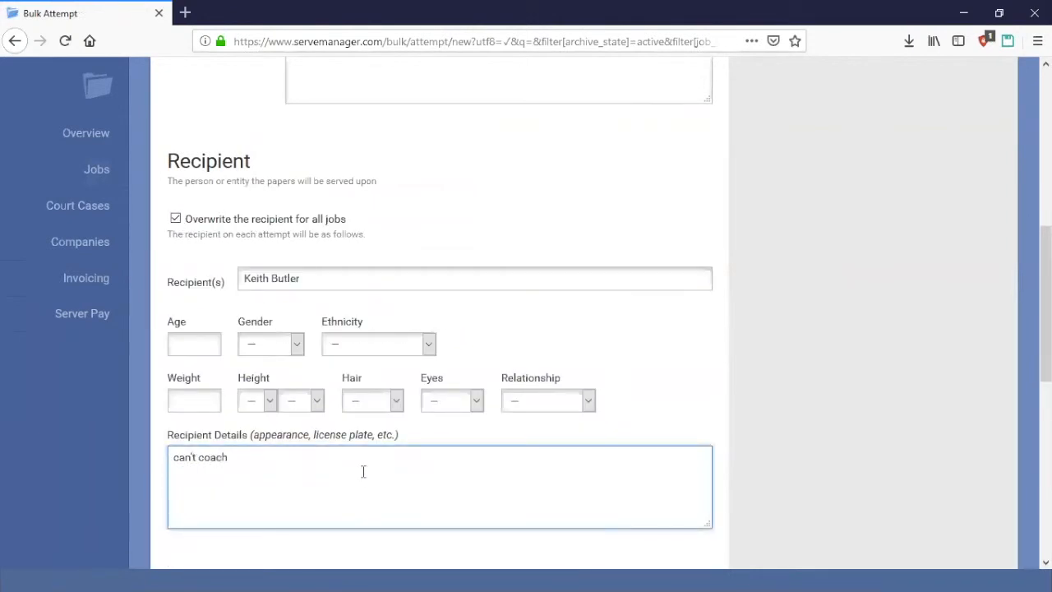
{"action": "scroll", "coordinate": [810, 487], "scroll_direction": "down", "scroll_amount": 1}
{"action": "scroll", "coordinate": [810, 487], "scroll_direction": "down", "scroll_amount": 6}
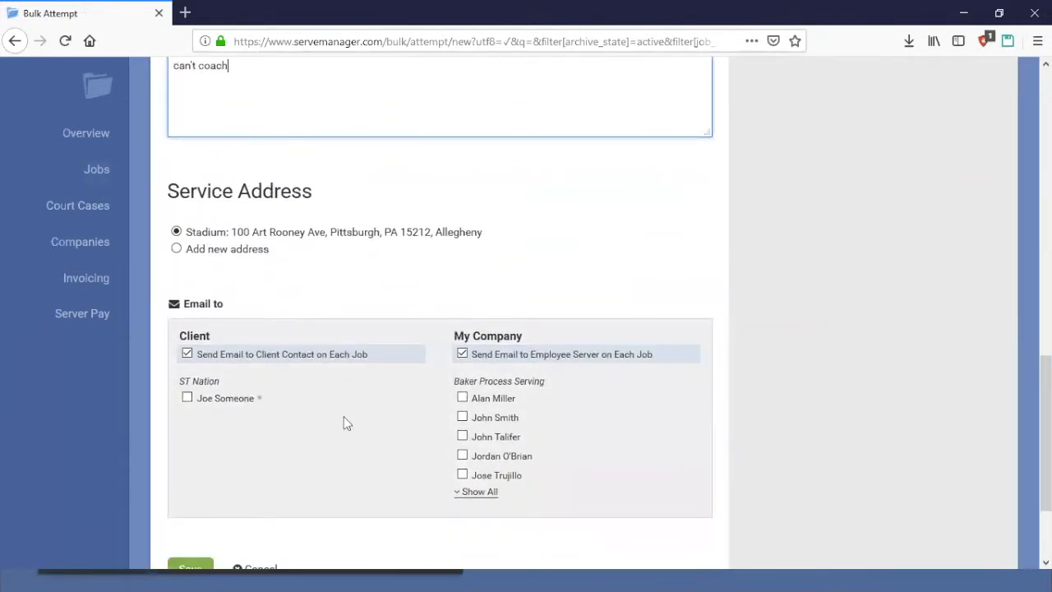
{"action": "left_click", "coordinate": [186, 439]}
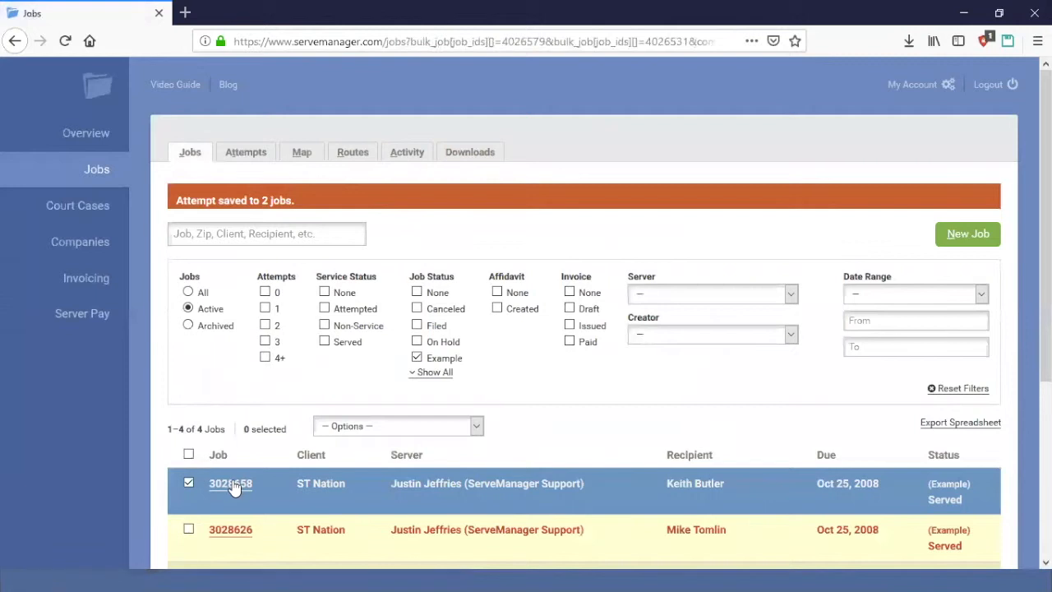
Open the first job's newest Substitute Service - Personal attempt, check its description of service and recipient description, and return to the job
{"action": "left_click", "coordinate": [233, 485]}
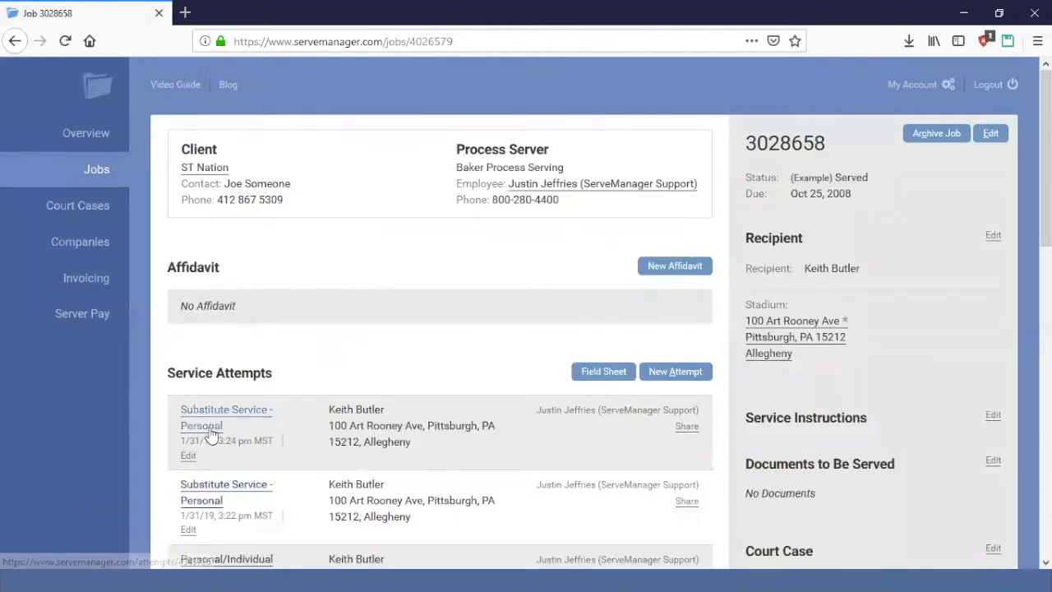
{"action": "left_click", "coordinate": [210, 434]}
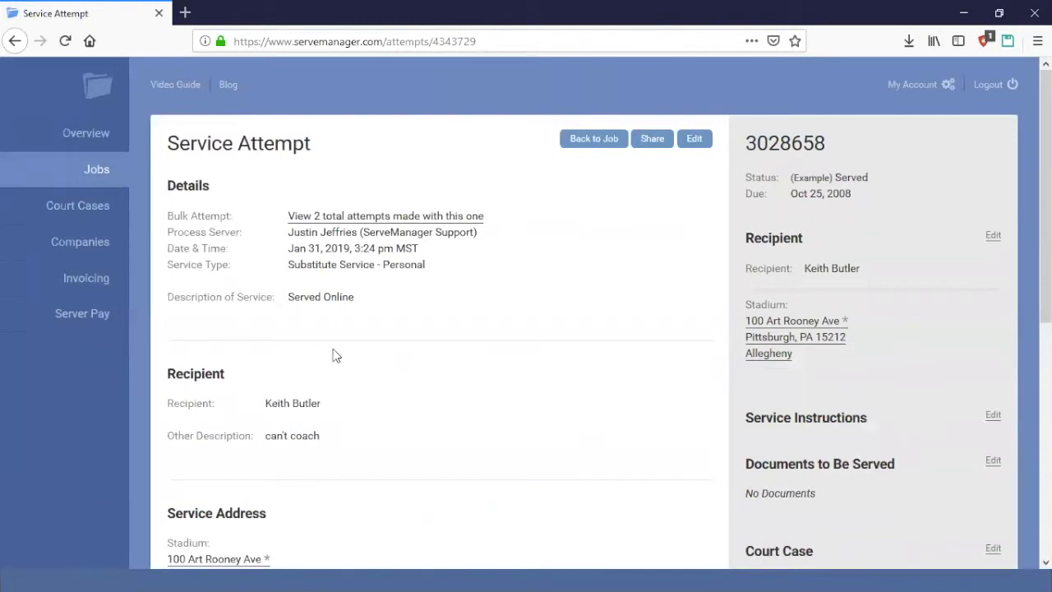
{"action": "scroll", "coordinate": [328, 362], "scroll_direction": "down", "scroll_amount": 4}
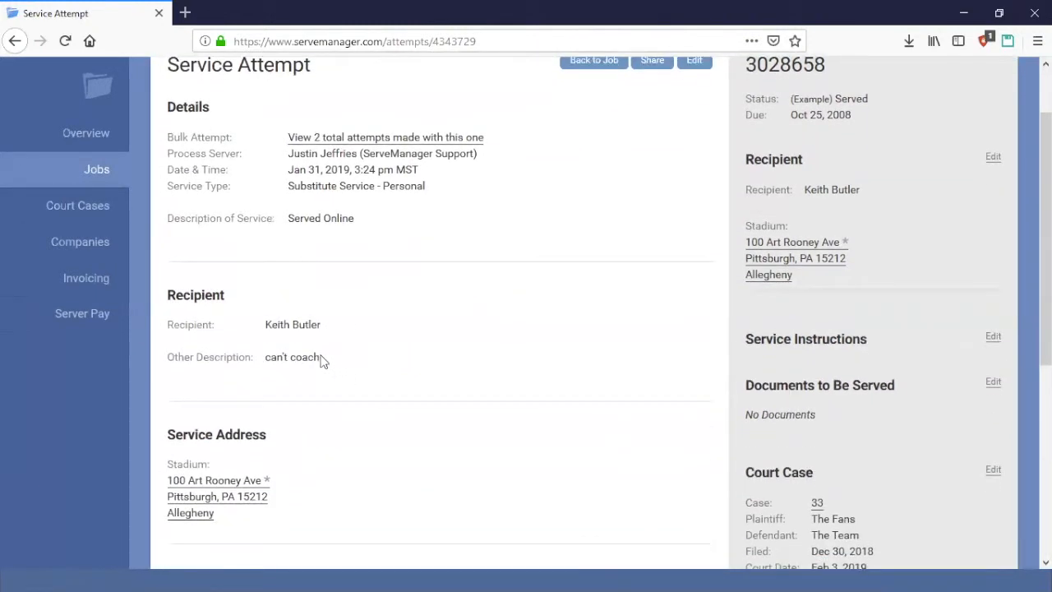
{"action": "left_click_drag", "start_coordinate": [266, 279], "coordinate": [332, 299]}
{"action": "left_click", "coordinate": [332, 298]}
{"action": "scroll", "coordinate": [337, 300], "scroll_direction": "up", "scroll_amount": 4}
{"action": "left_click_drag", "start_coordinate": [359, 298], "coordinate": [286, 297]}
{"action": "left_click", "coordinate": [286, 297]}
{"action": "left_click", "coordinate": [13, 41]}
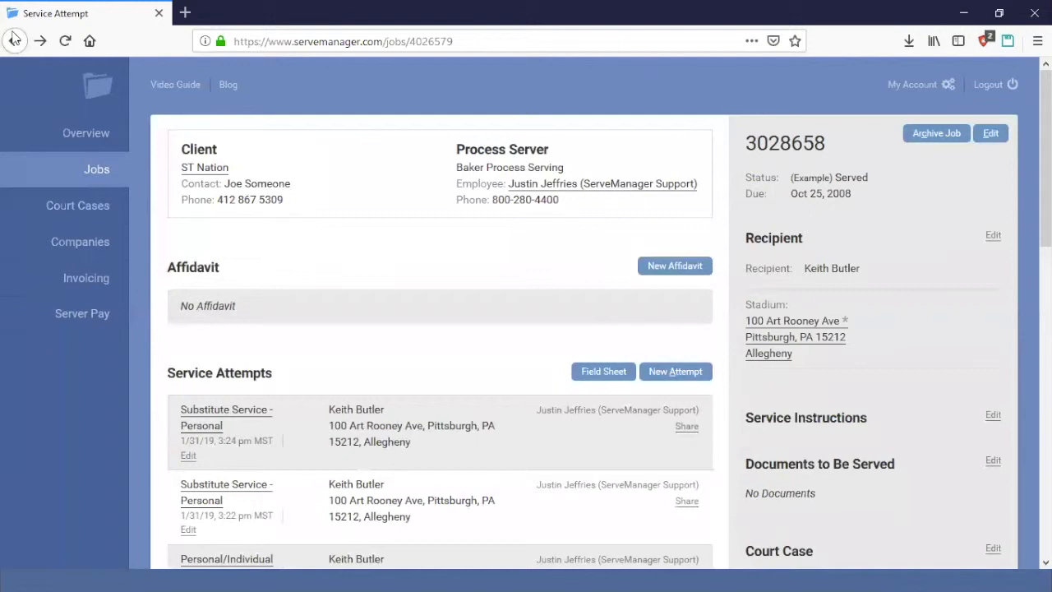